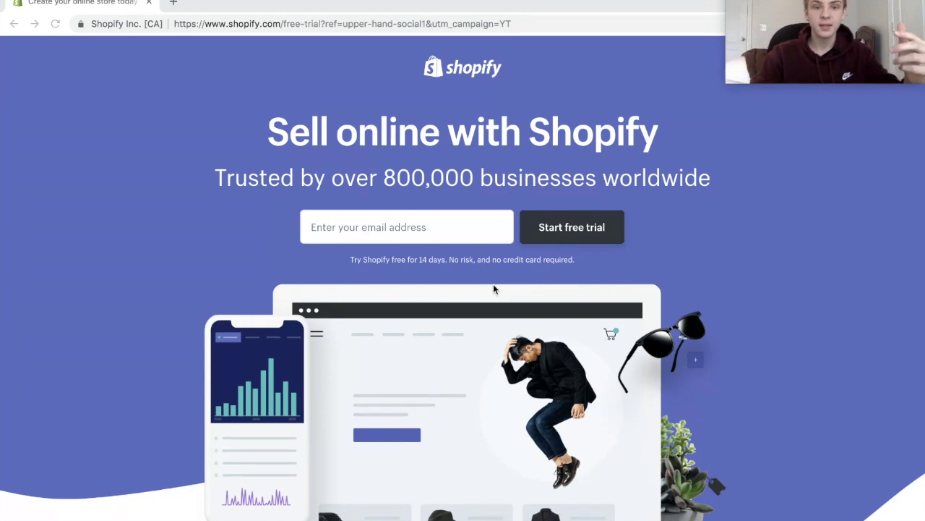
Start the Shopify free trial with your email address and an account password.
click(413, 229)
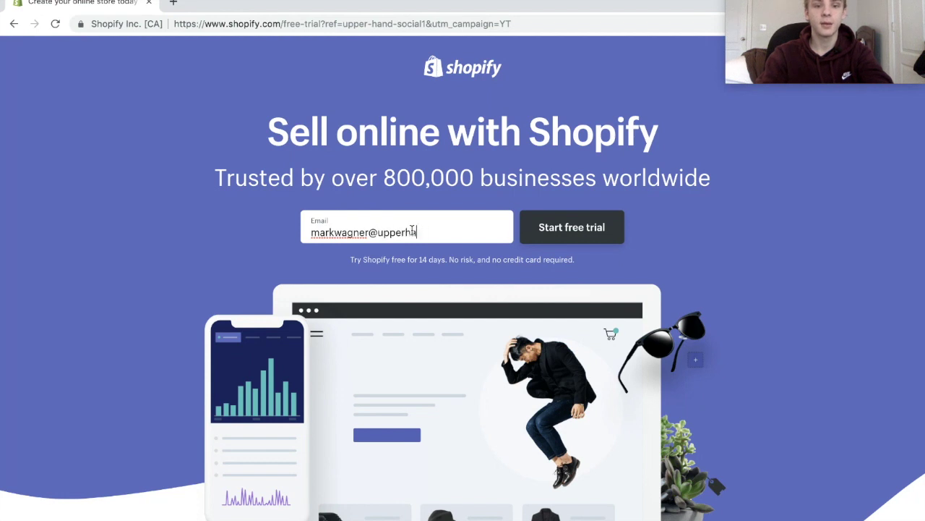
key(Return)
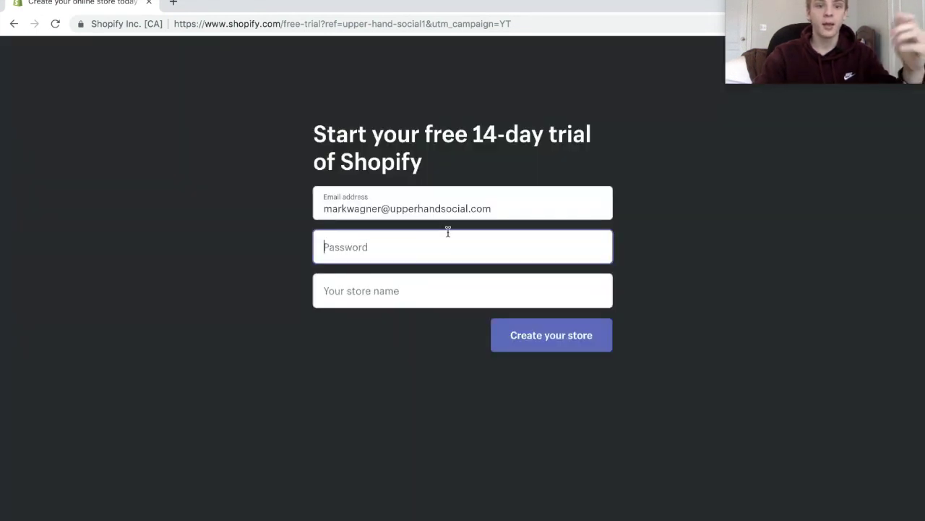
text(********)
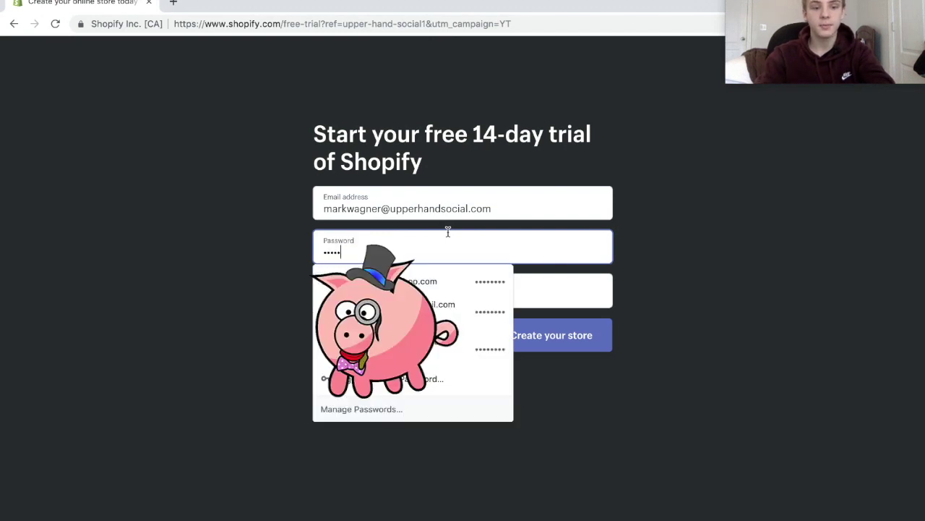
click(549, 289)
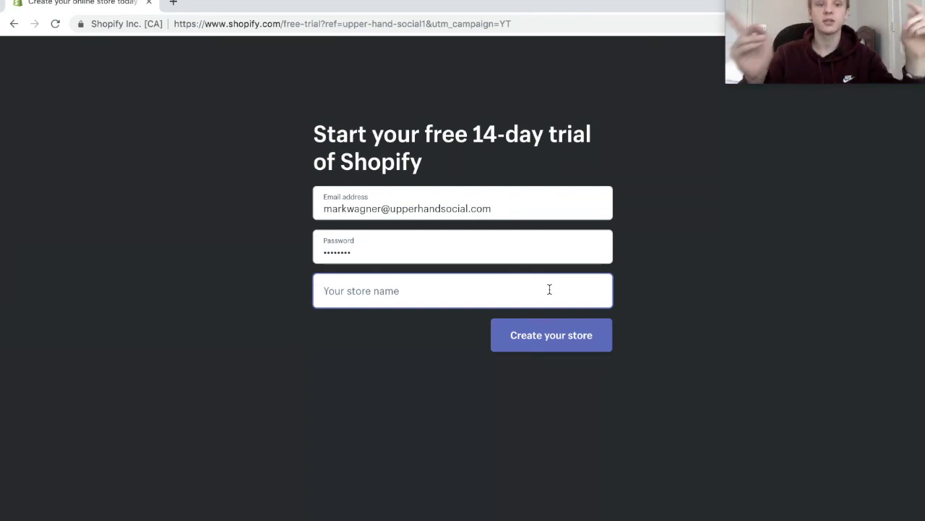
Create the store as 'flying pig1' after the names 'flying pig' and 'flying pigs' fail.
text(flying pig)
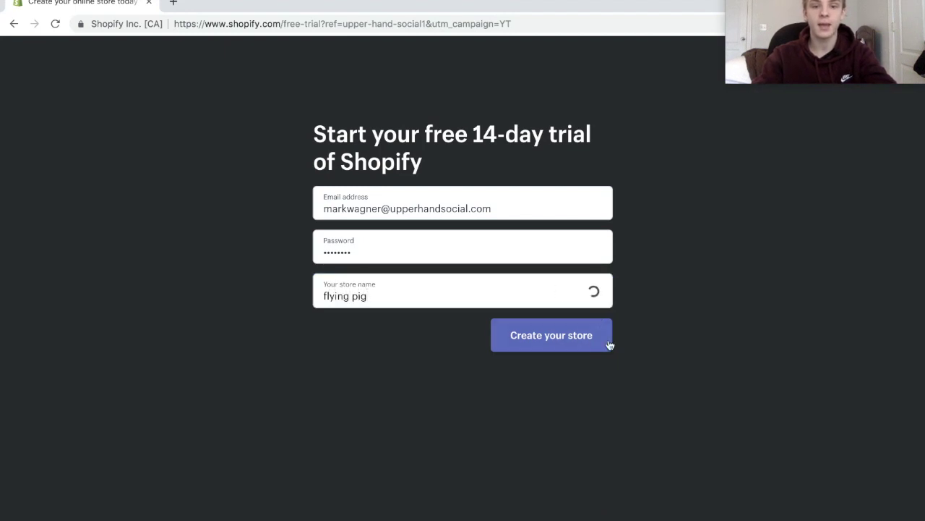
click(589, 336)
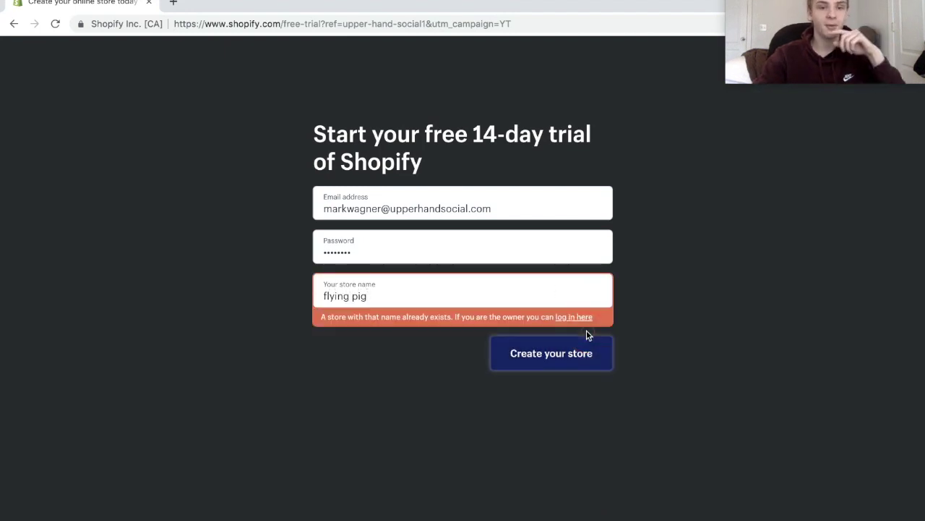
drag(444, 296, 407, 288)
triple_click(407, 288)
click(415, 295)
text(s)
click(514, 338)
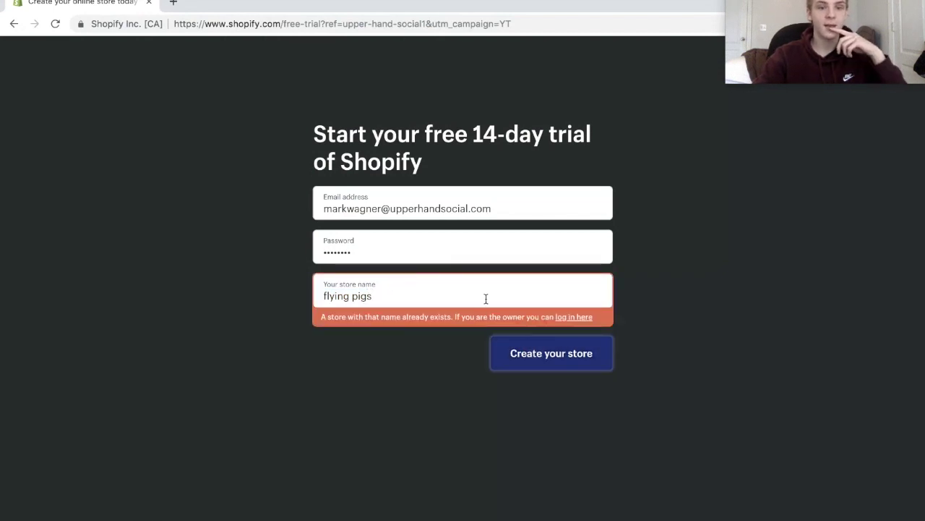
click(483, 295)
key(BackSpace)
text(1)
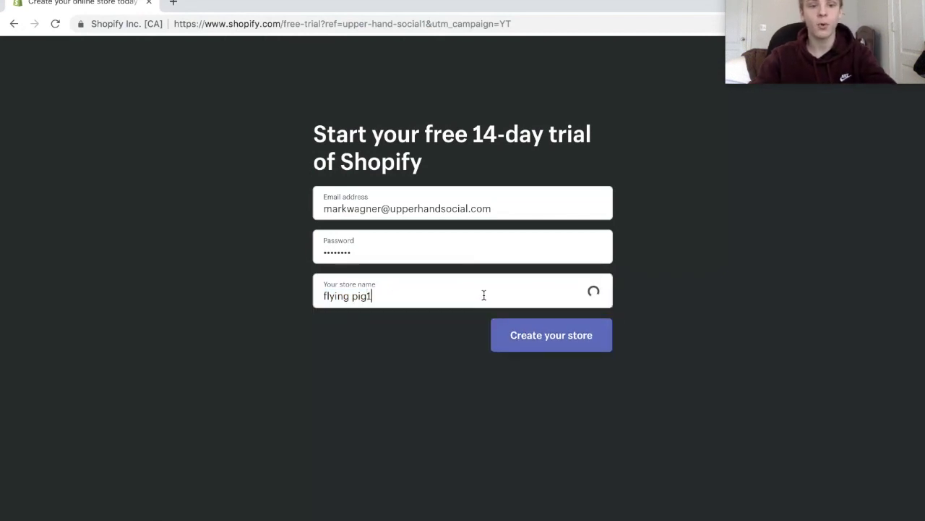
click(553, 338)
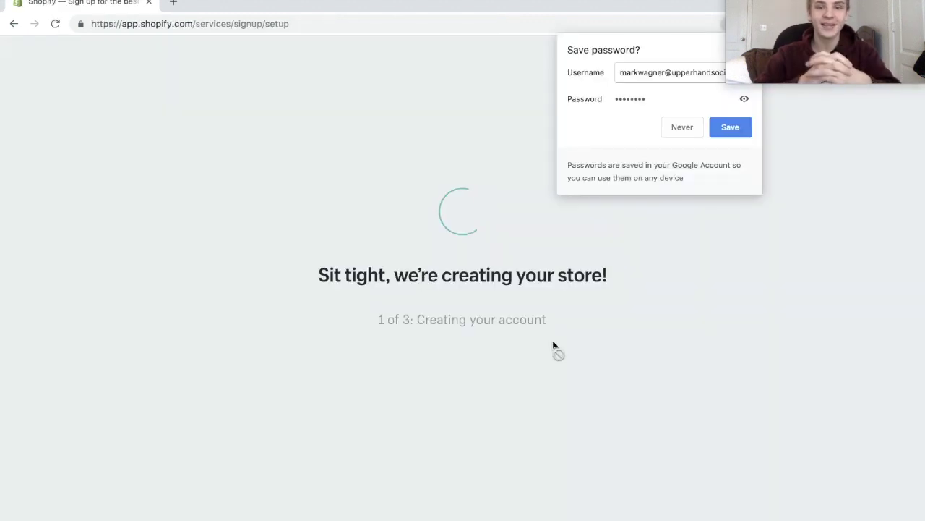
Save the password, answer 'I'm just playing around' and '$0 USD', and continue to the address form.
click(743, 128)
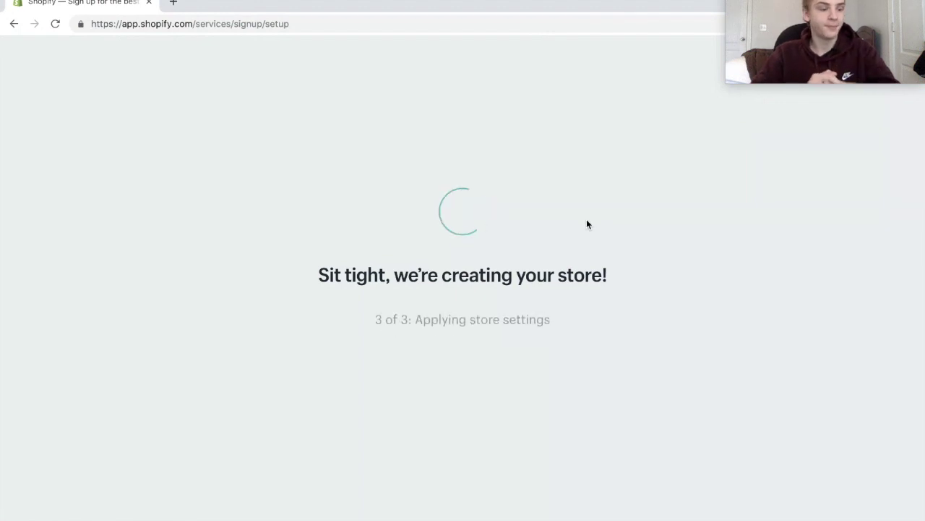
click(536, 188)
click(522, 205)
click(522, 204)
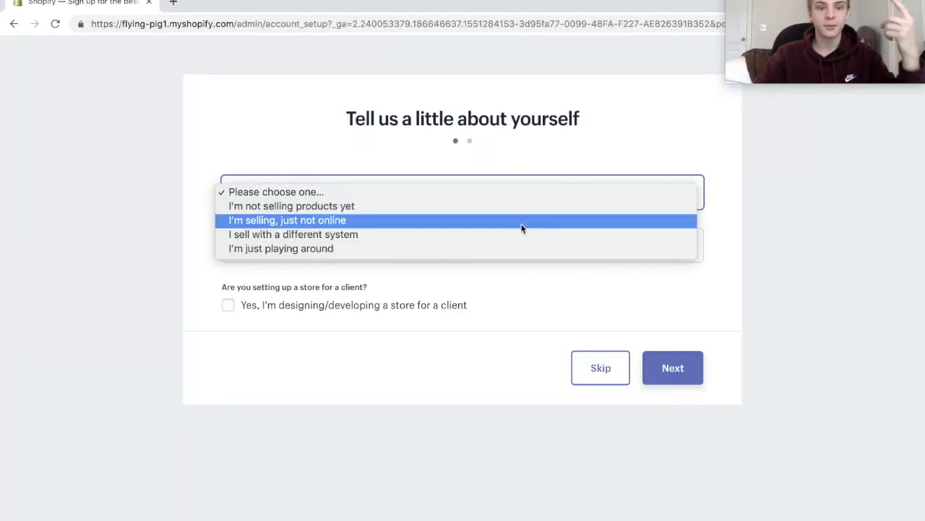
click(477, 248)
click(477, 240)
click(483, 255)
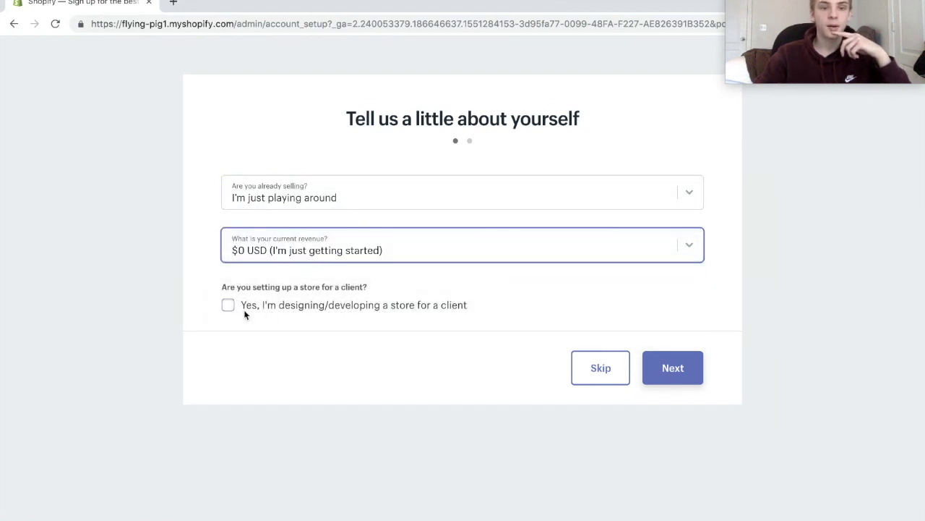
click(656, 372)
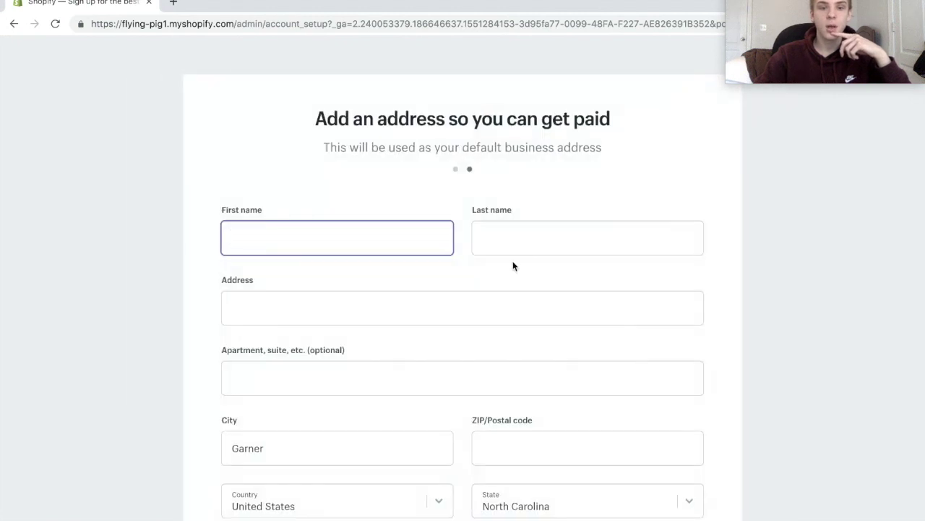
scroll(514, 265, down, 3)
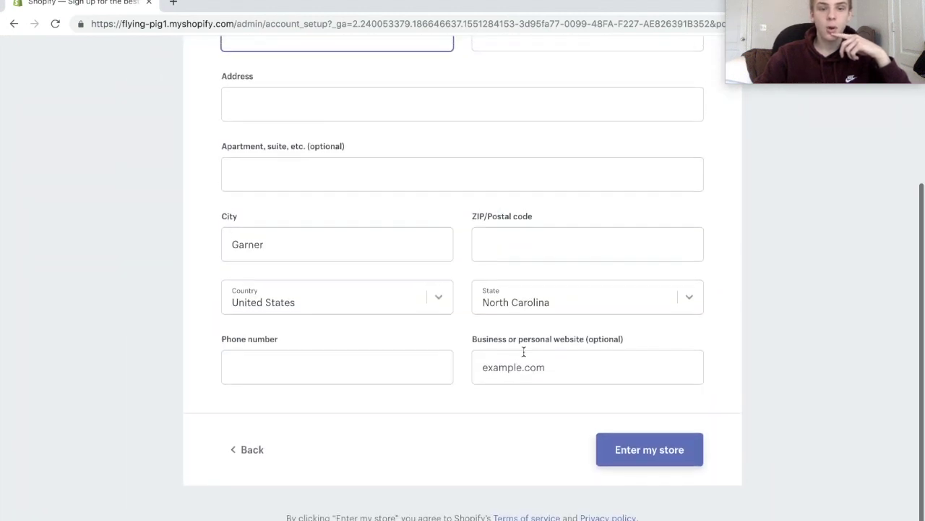
scroll(428, 312, up, 3)
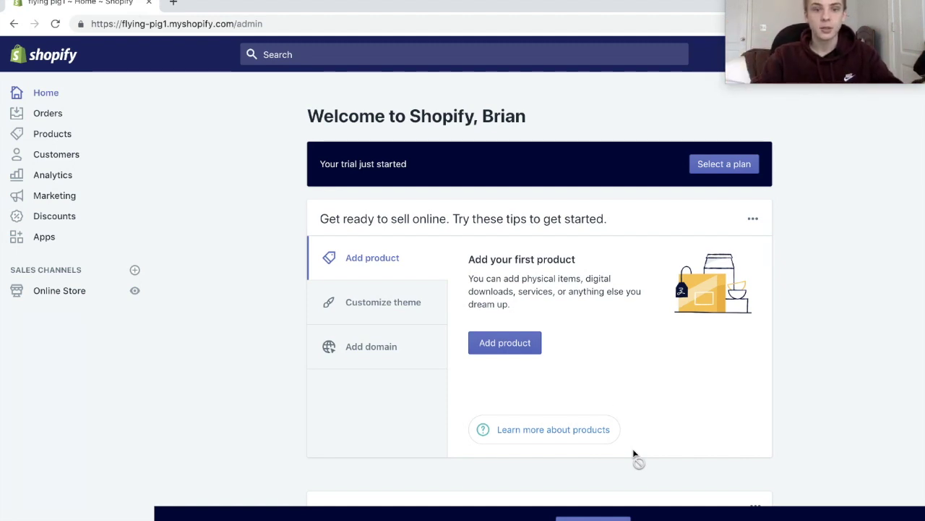
Go to Online Store > Themes and customize the current Debut theme.
drag(541, 119, 482, 116)
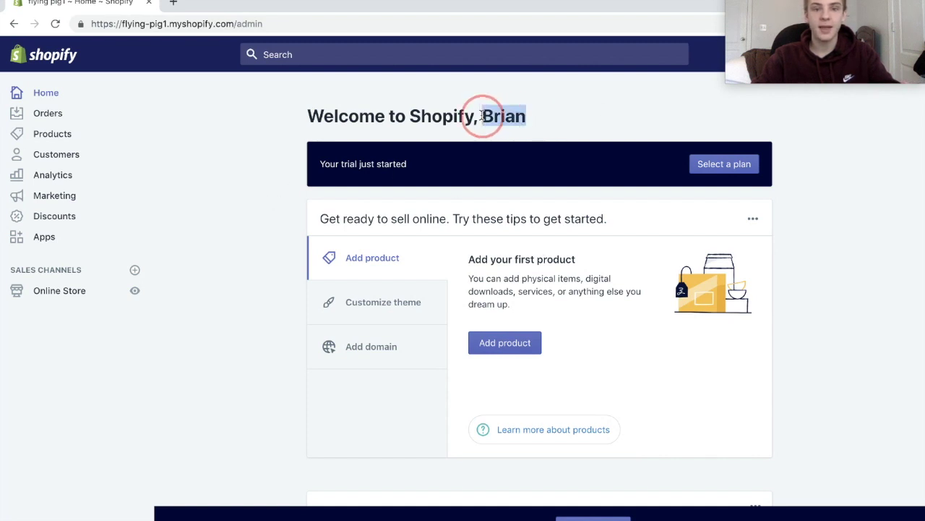
click(587, 123)
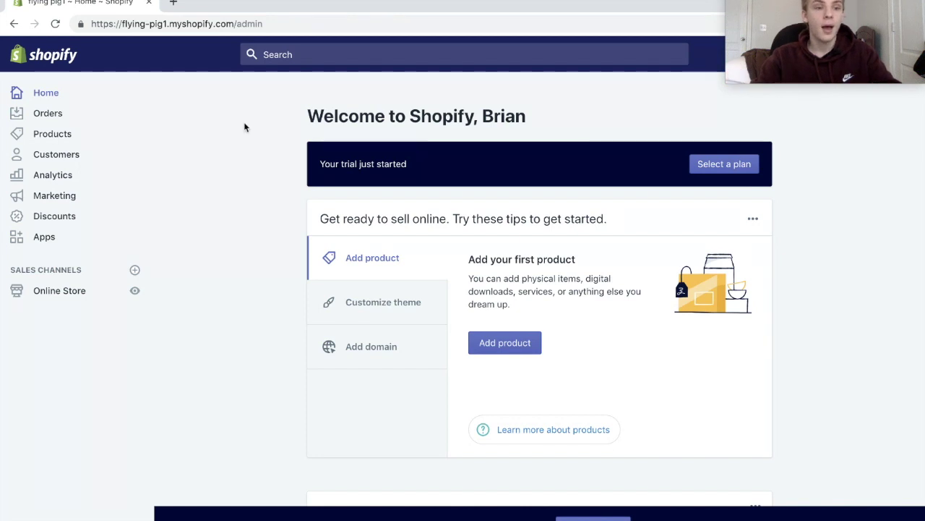
click(68, 290)
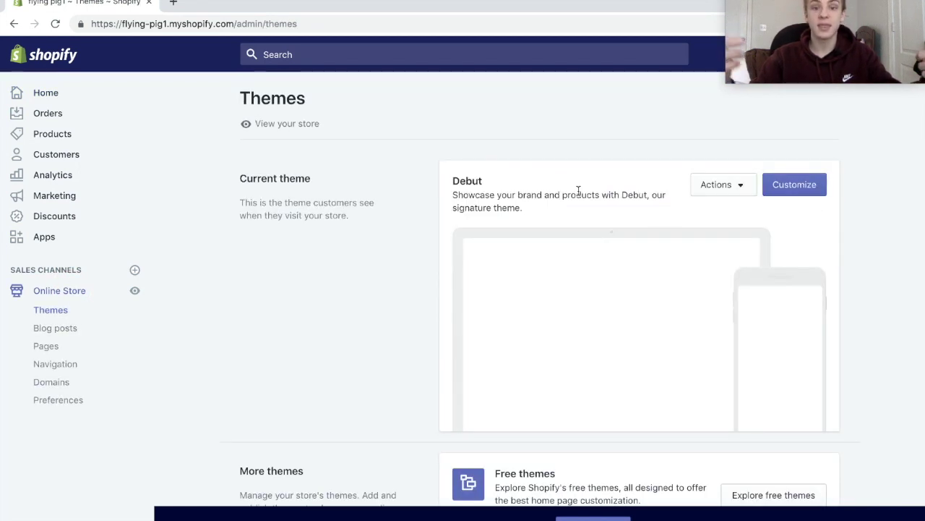
scroll(579, 191, down, 3)
scroll(579, 190, up, 3)
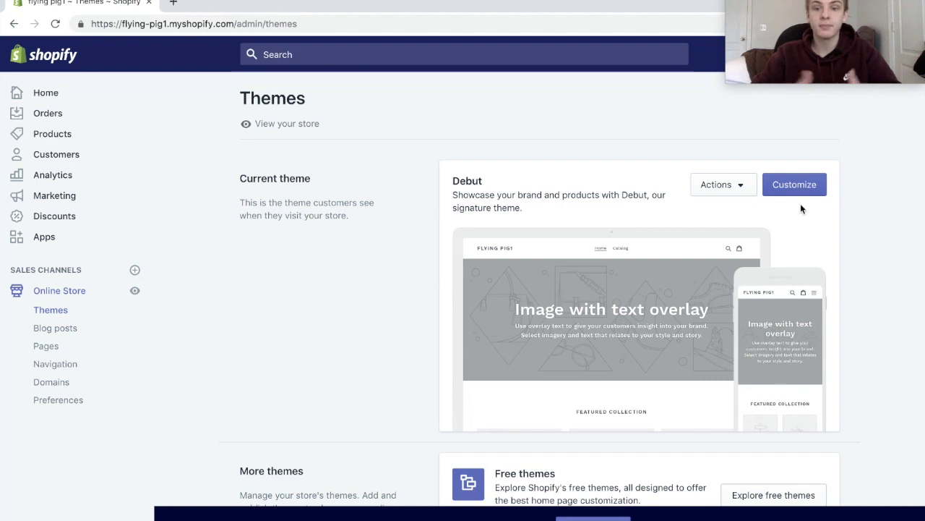
click(816, 184)
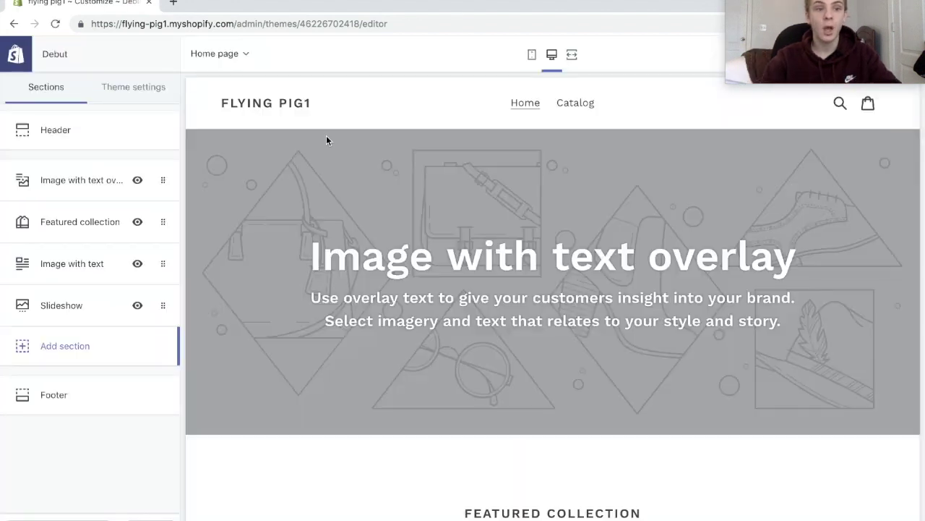
Replace the Image with text overlay banner photo with the first Men's Fashion free image of feet over a city.
click(64, 180)
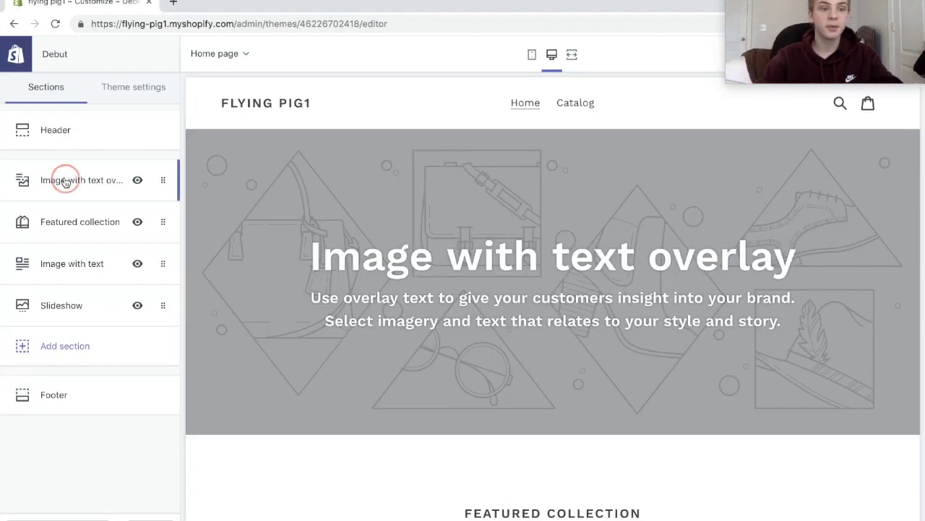
click(108, 192)
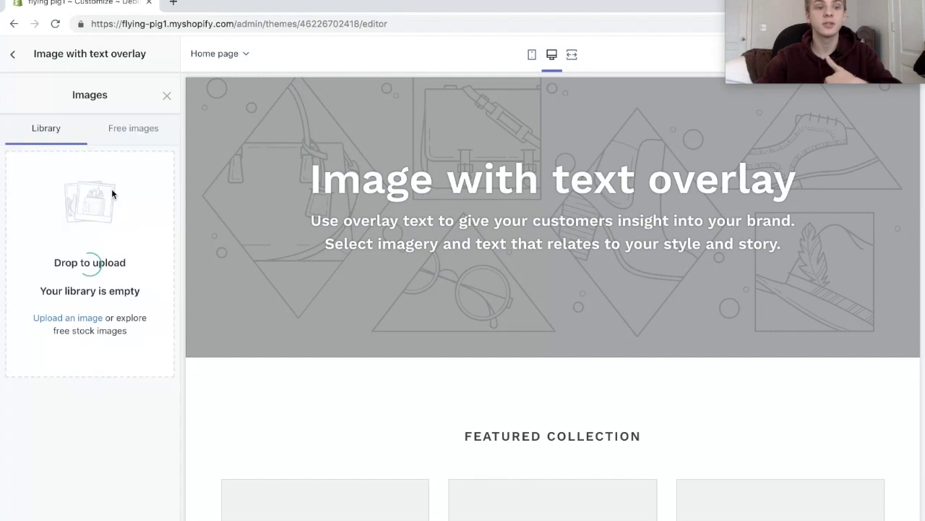
click(128, 81)
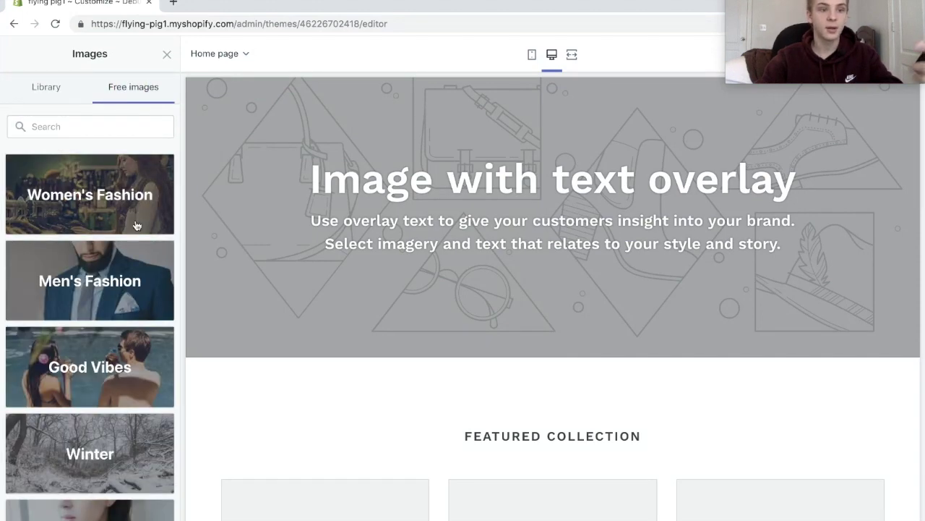
scroll(125, 191, down, 2)
click(125, 191)
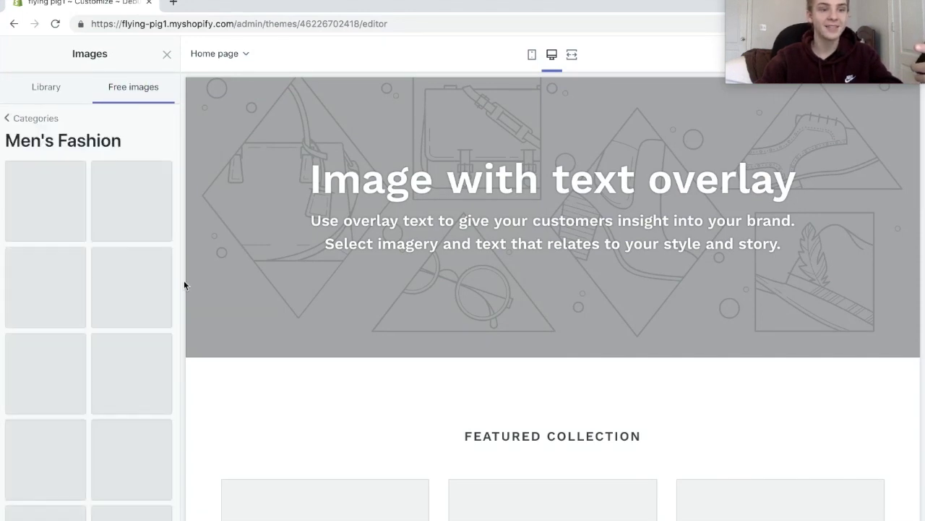
scroll(109, 253, down, 1)
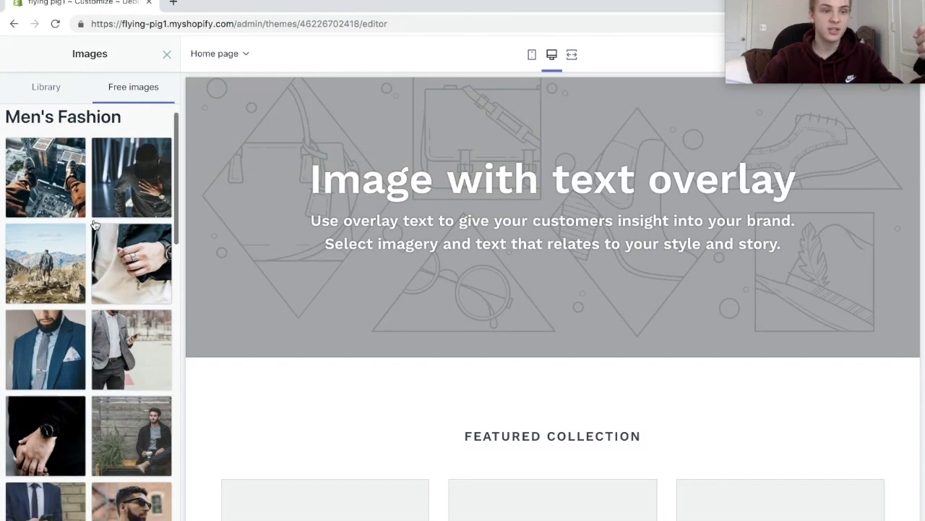
click(51, 178)
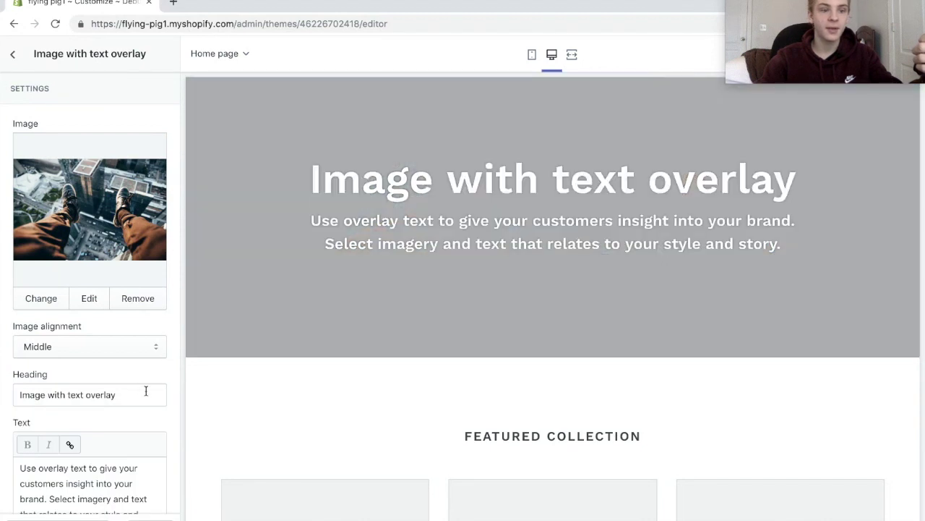
Change the banner heading to 'Flying Pig' and delete the placeholder paragraph.
click(115, 394)
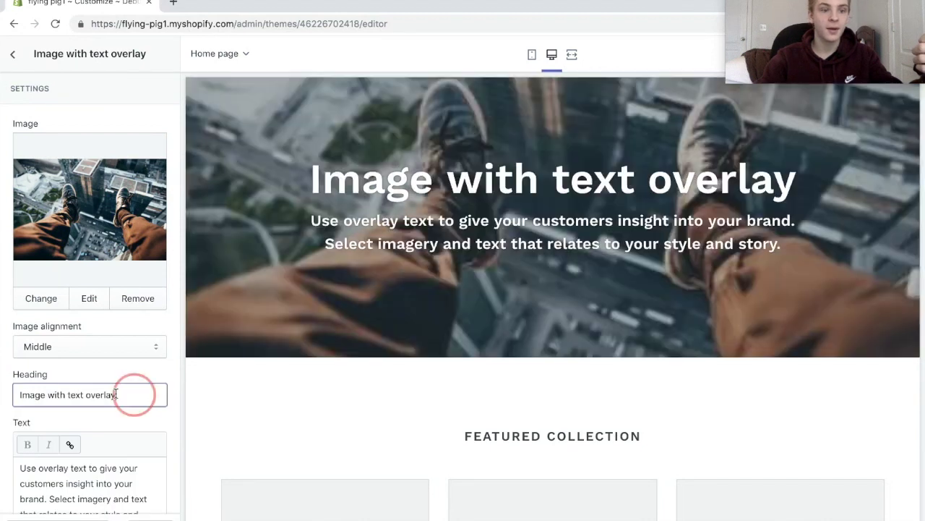
drag(116, 394, 5, 355)
text(Flying Pig)
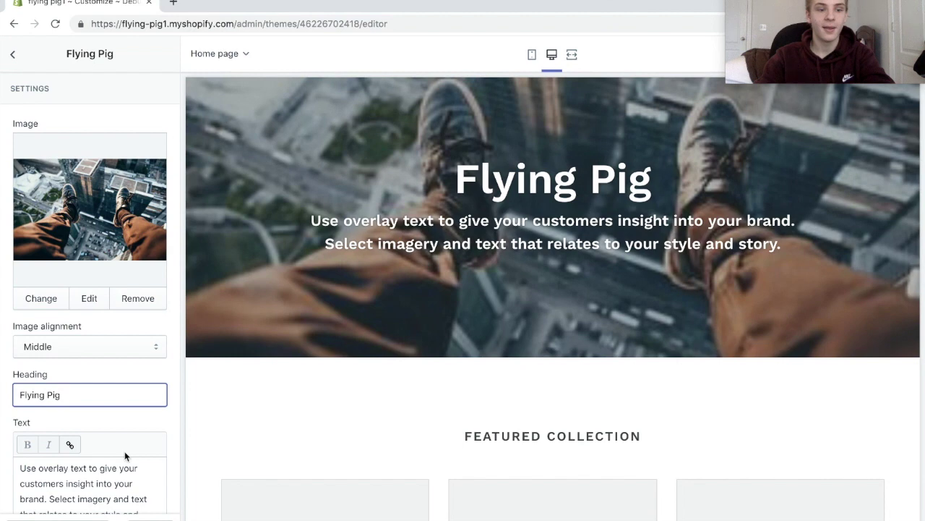
drag(20, 467, 153, 489)
scroll(90, 434, down, 4)
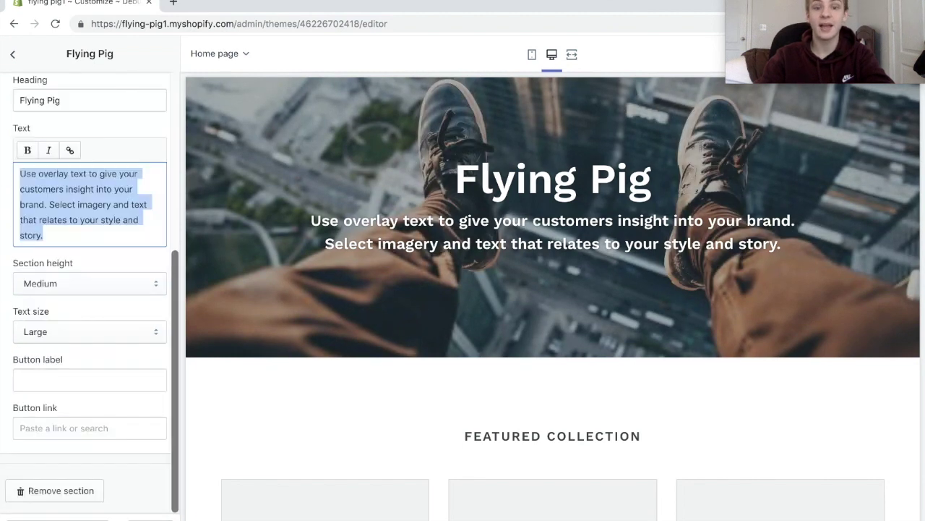
key(BackSpace)
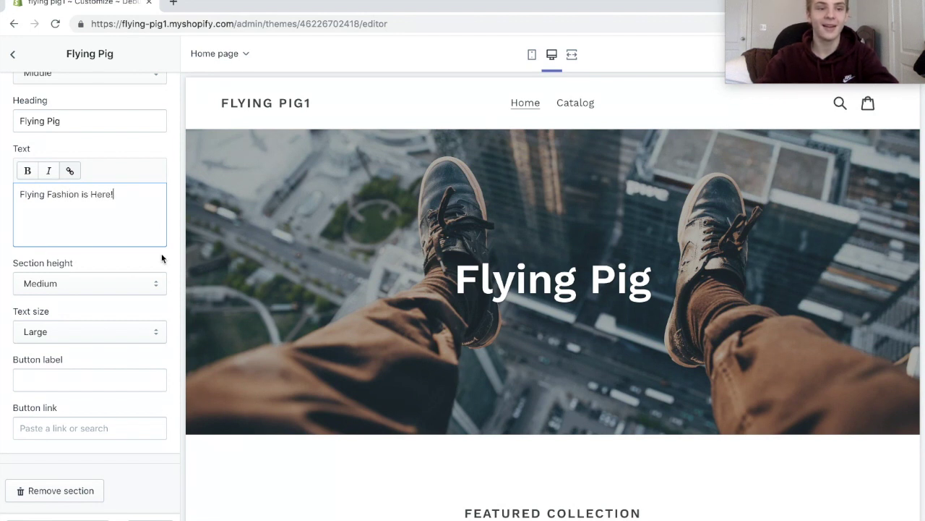
Capitalize 'Is' so the tagline reads 'Flying Fashion Is Here!'.
click(86, 193)
key(BackSpace)
key(BackSpace)
text(Is)
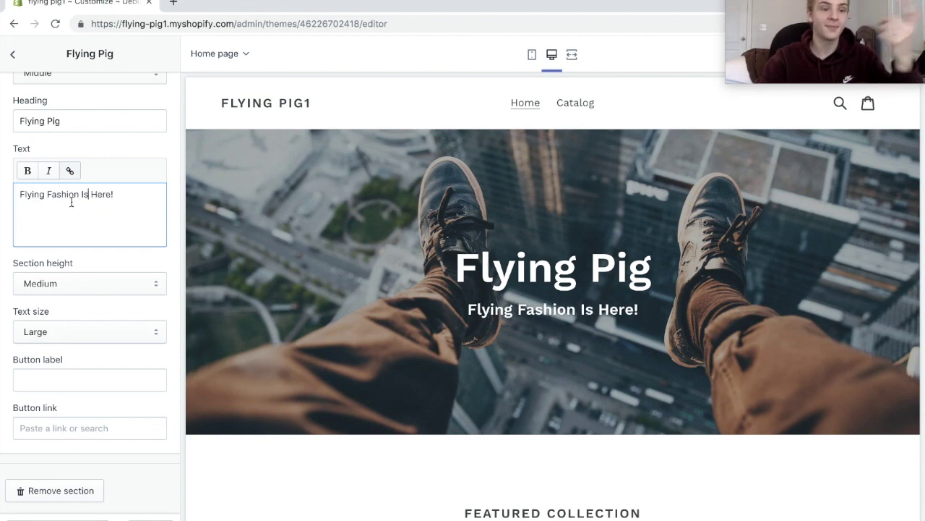
click(13, 55)
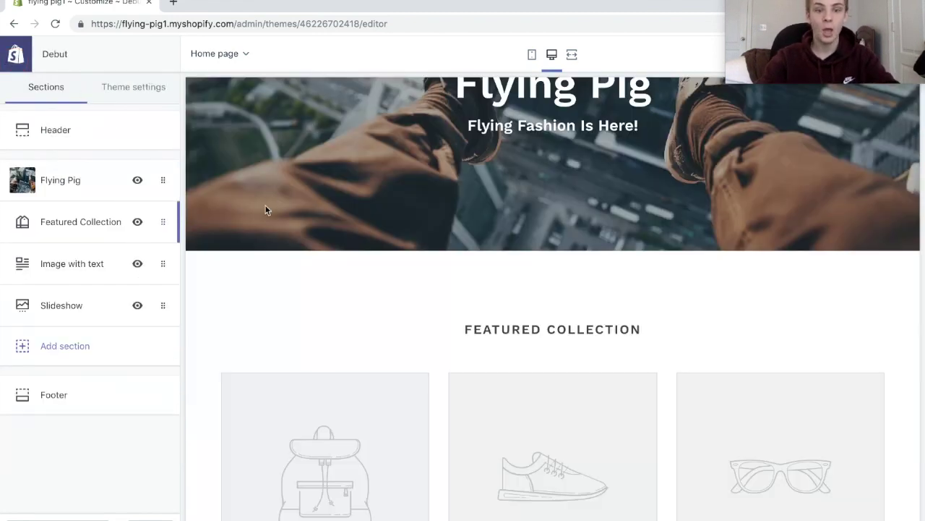
Replace the Featured collection section heading with 'Weekly Bestsellers'.
click(94, 222)
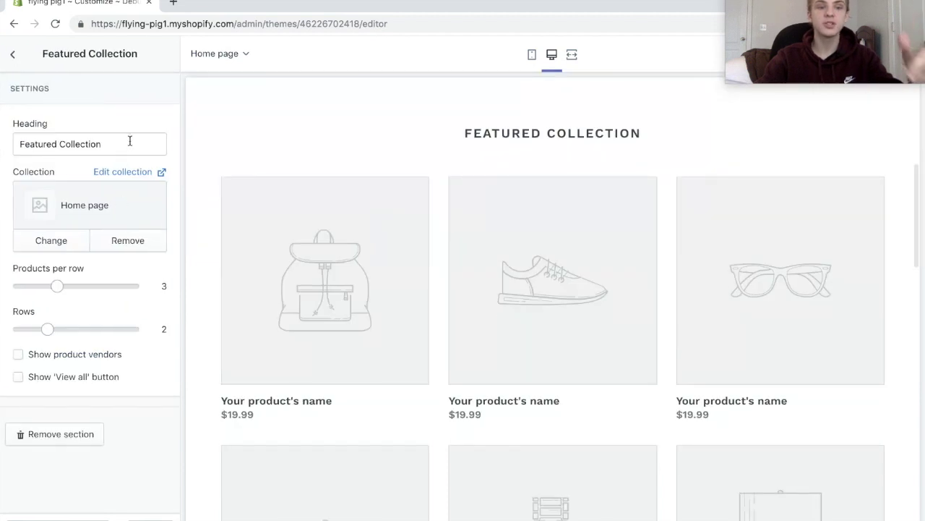
drag(130, 141, 16, 139)
key(BackSpace)
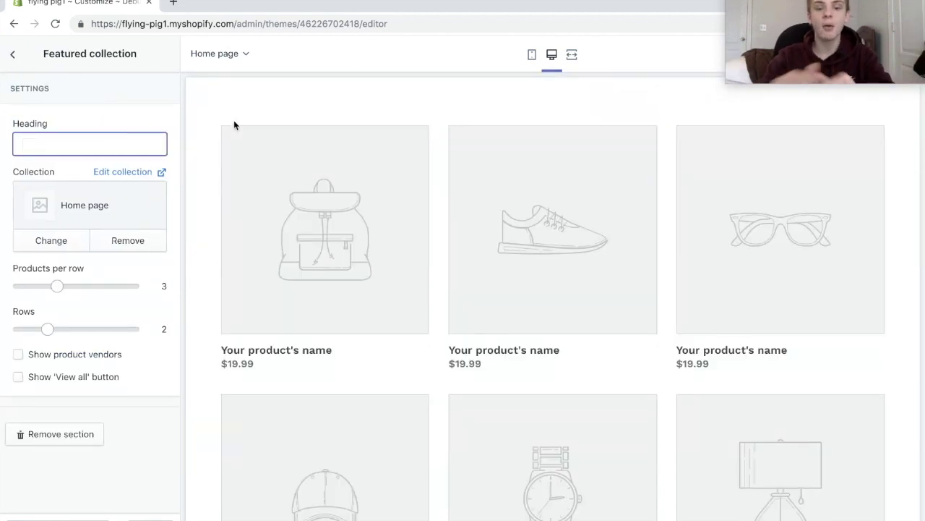
text(Weekly Bestsellers)
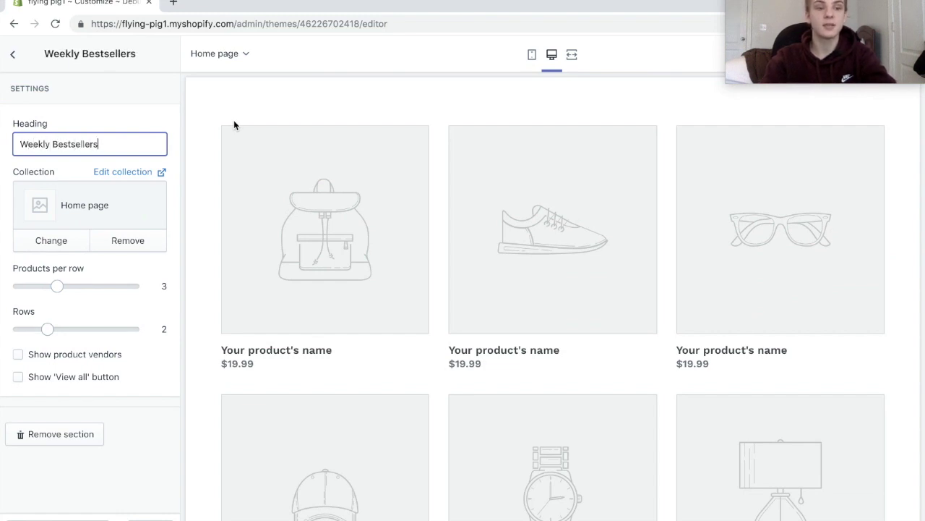
click(13, 54)
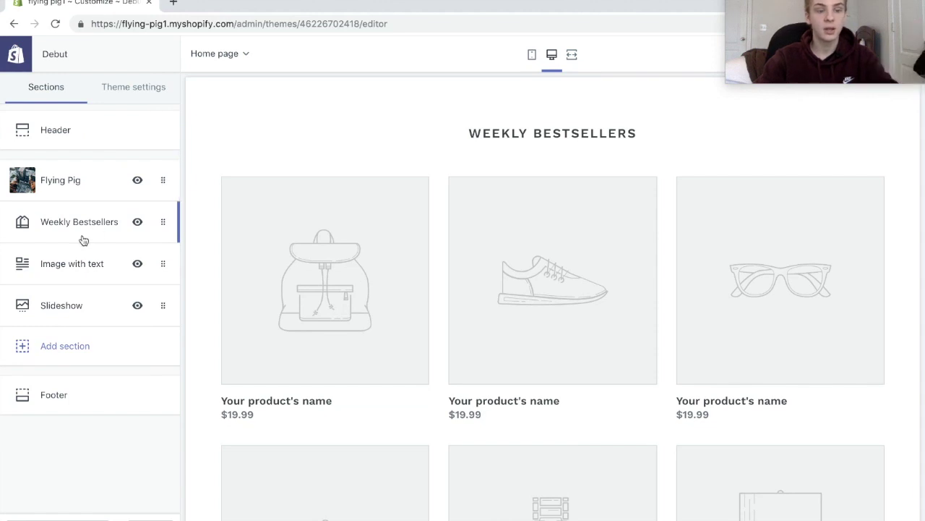
Add a Featured collection section headed 'Watches'.
click(87, 346)
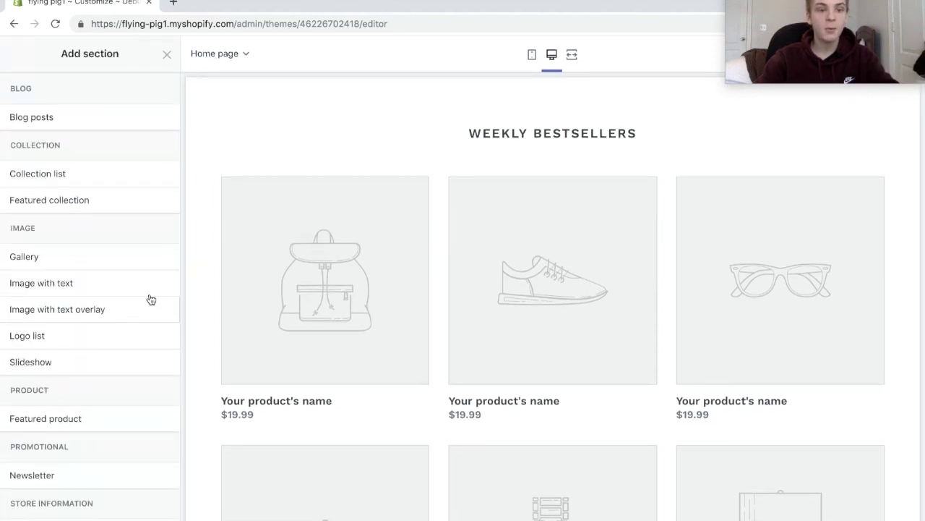
scroll(115, 274, down, 1)
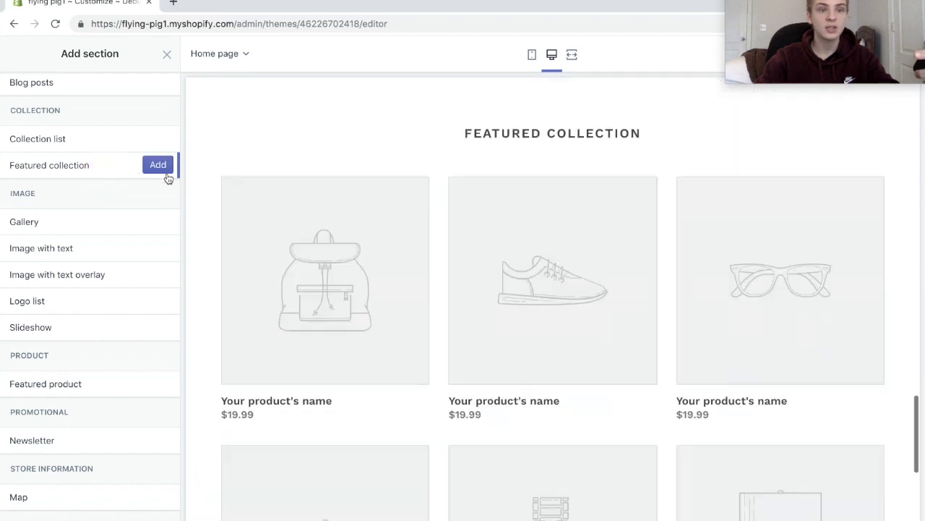
click(164, 163)
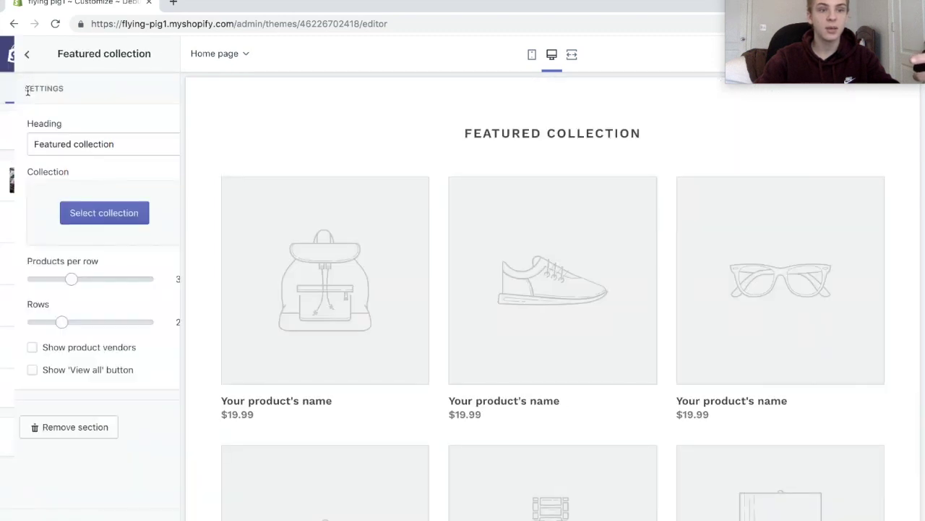
drag(132, 138, 2, 126)
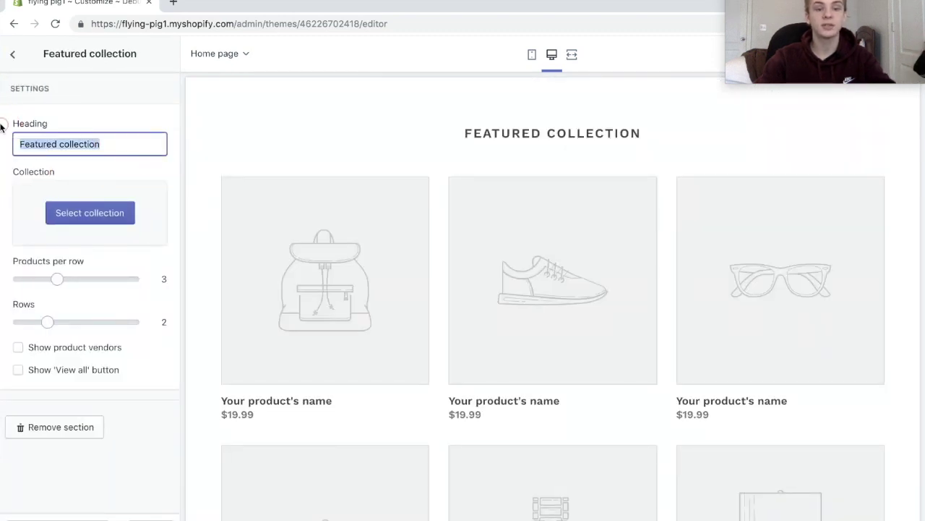
text(Watches)
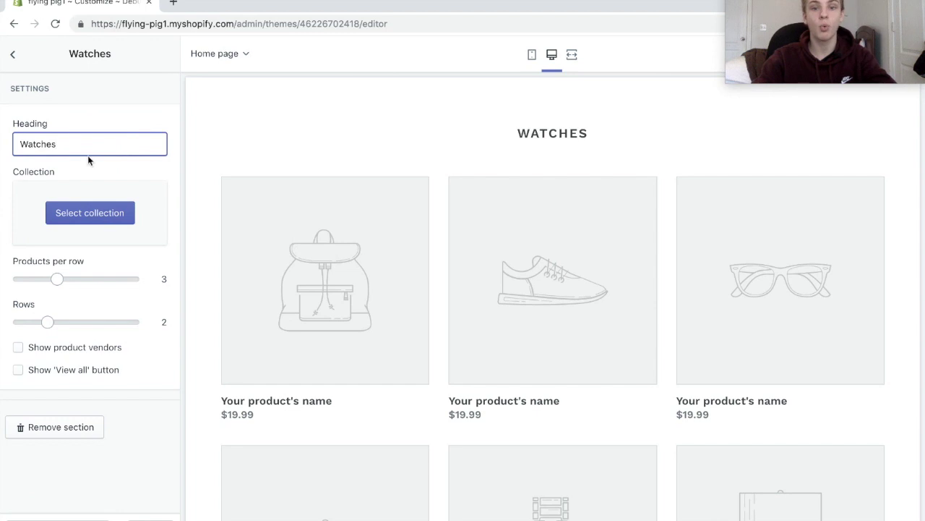
click(12, 54)
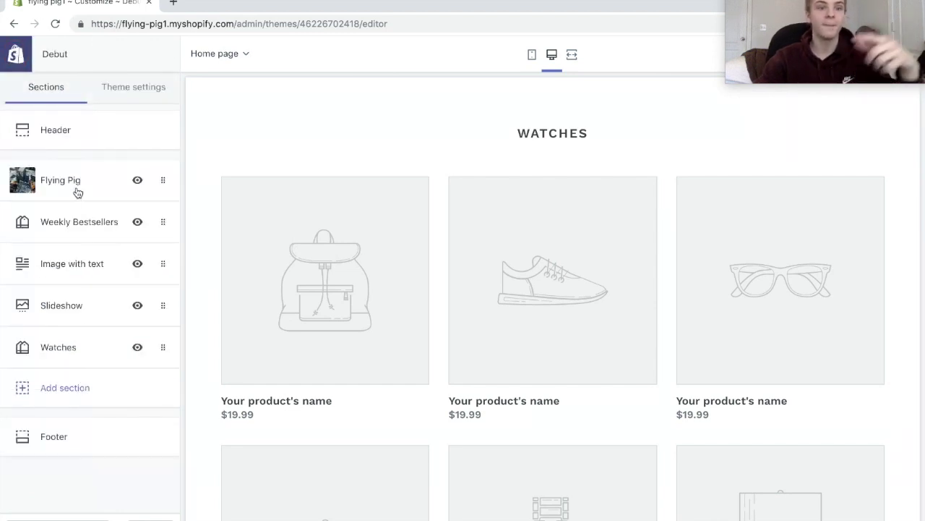
Add a second Featured collection section headed 'Jewelry'.
click(67, 386)
click(107, 207)
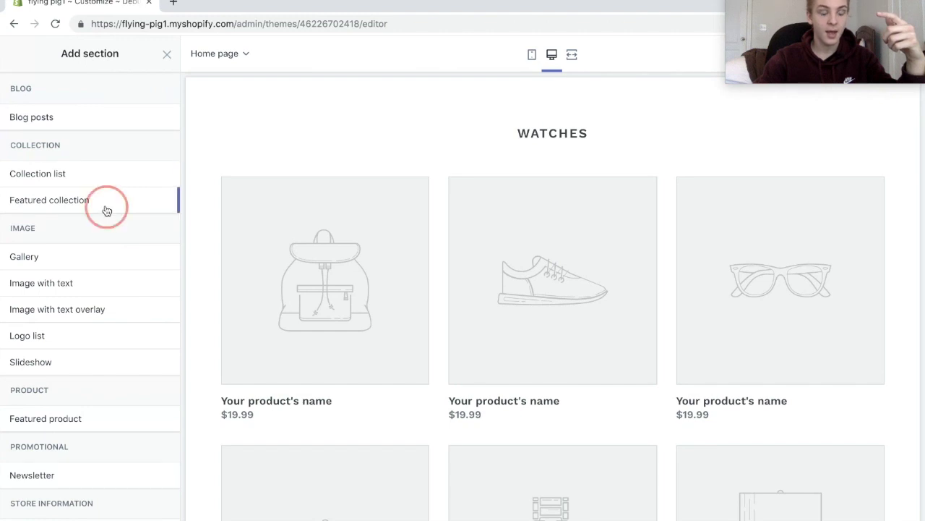
click(158, 199)
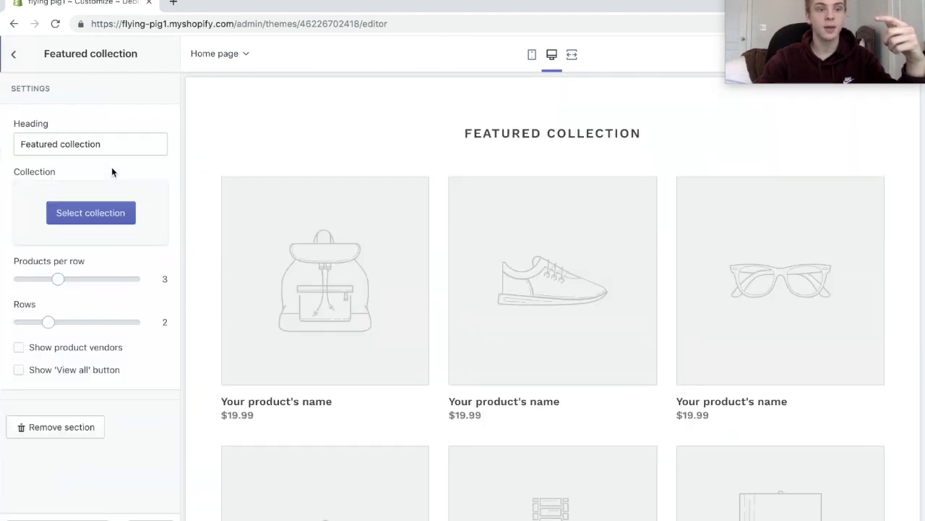
triple_click(119, 144)
text(we)
key(BackSpace)
key(BackSpace)
text(ewelry)
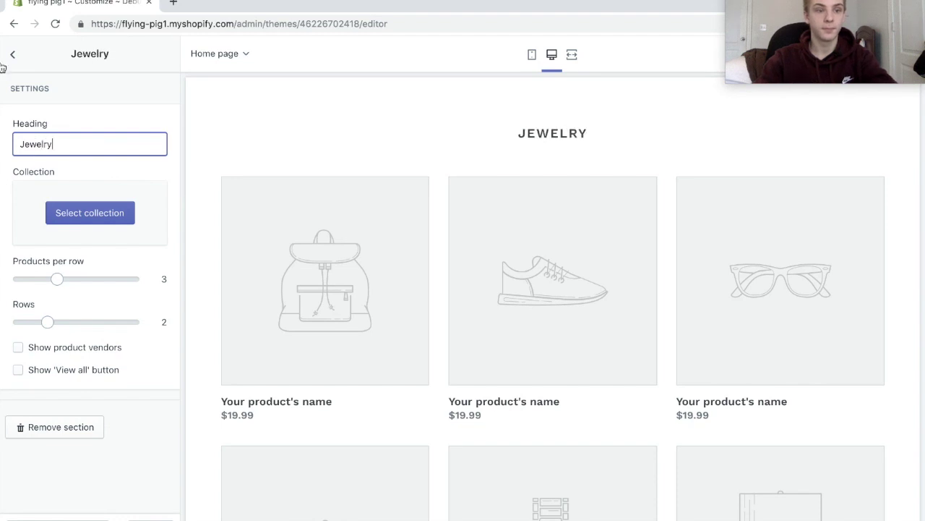
click(15, 58)
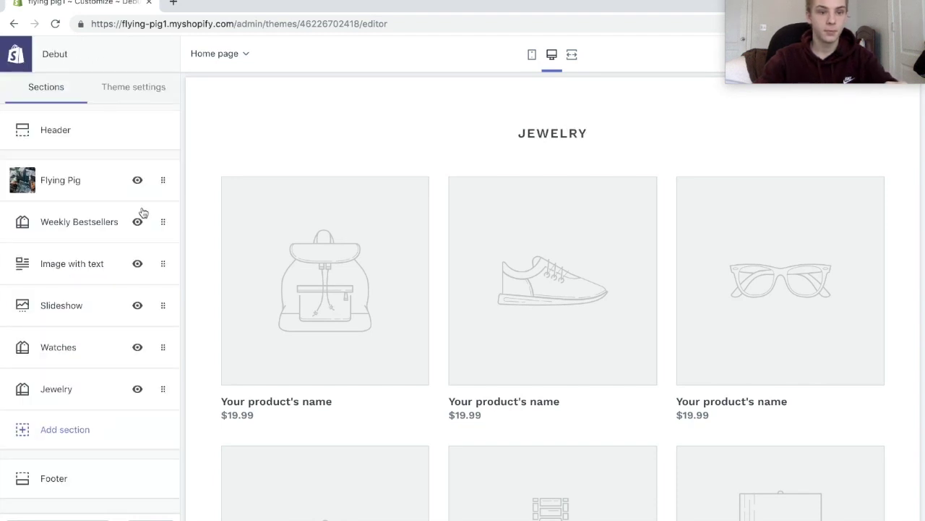
Add a third Featured collection section headed 'Shirts'.
click(137, 447)
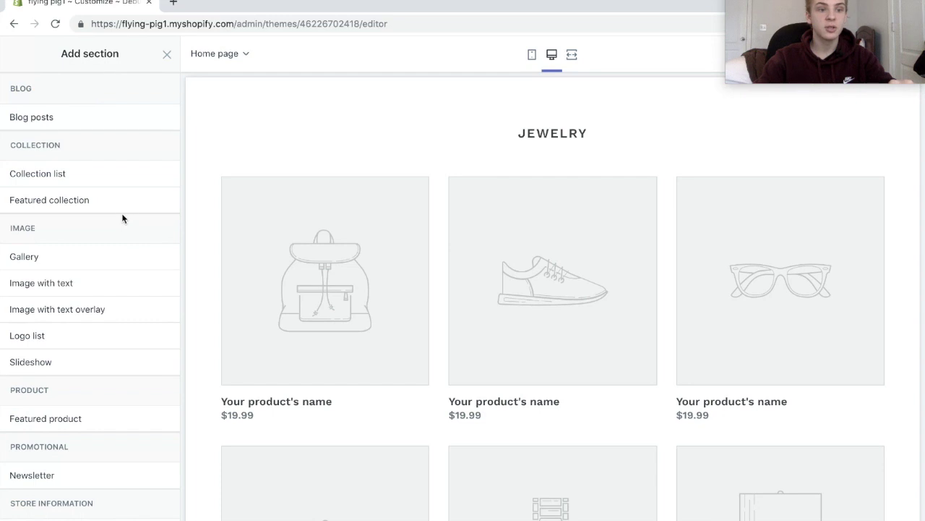
click(117, 208)
click(154, 198)
drag(128, 142, 2, 119)
text(Shirts)
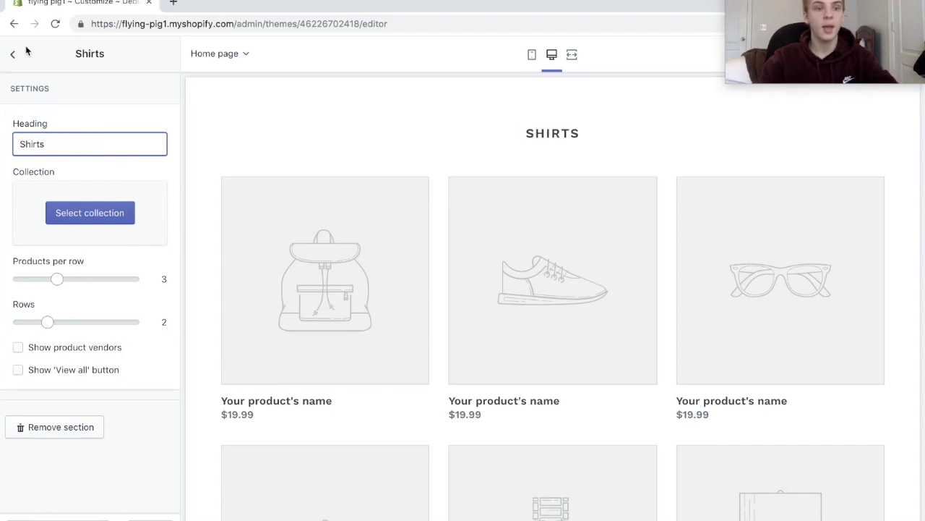
click(26, 51)
Hide the Image with text and Slideshow sections, then scroll the preview down to the footer.
scroll(318, 130, up, 15)
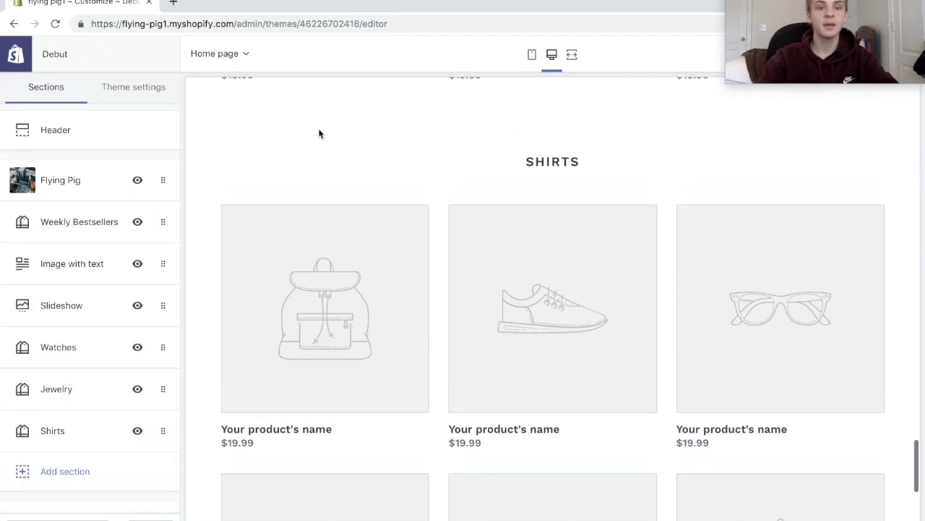
scroll(318, 131, down, 6)
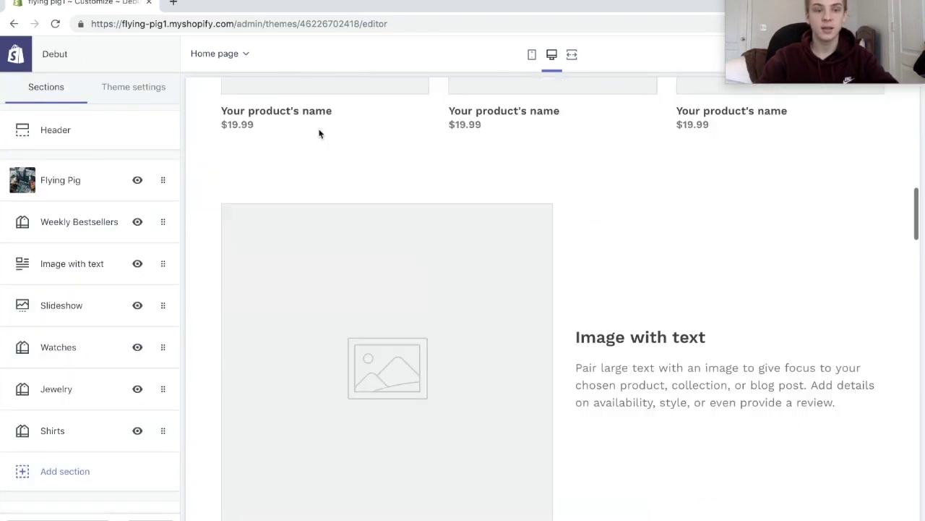
click(139, 265)
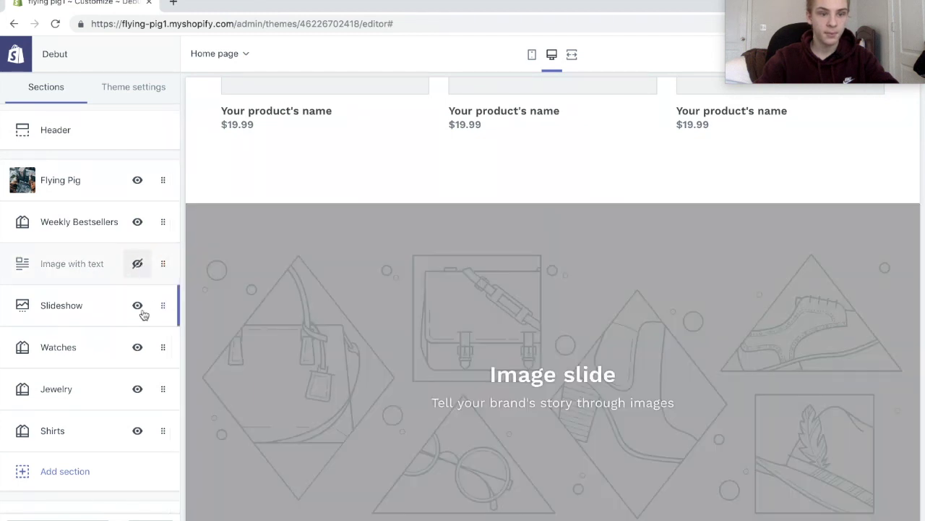
click(138, 305)
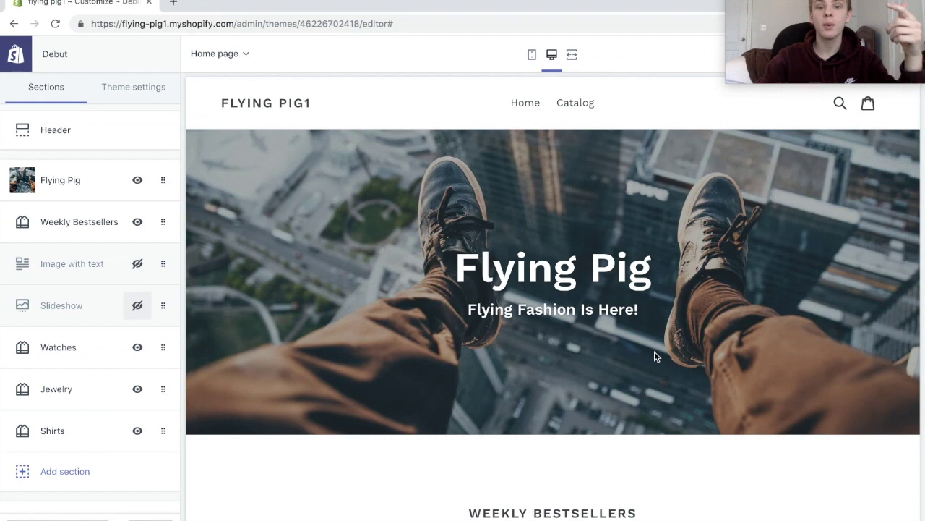
scroll(654, 352, down, 10)
scroll(656, 357, down, 15)
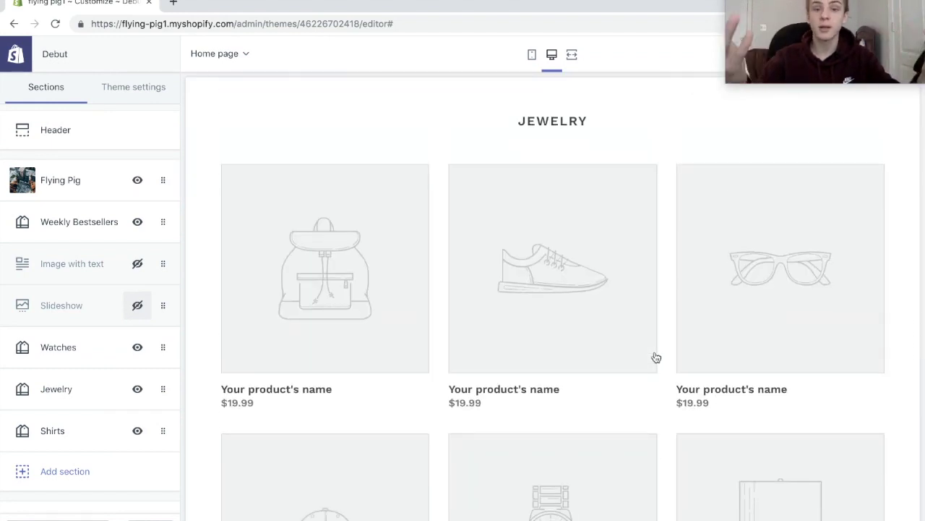
scroll(656, 357, down, 8)
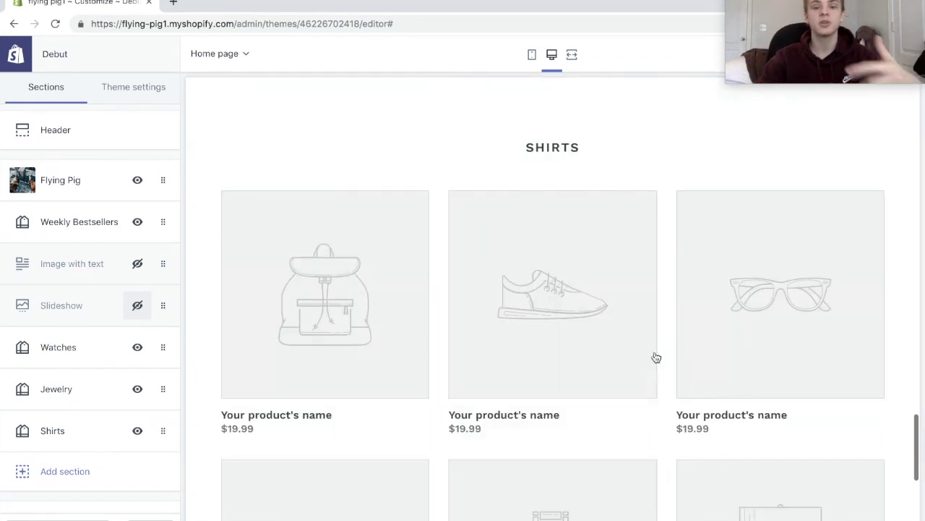
scroll(656, 357, down, 5)
Enable footer payment icons and retitle the business block 'Flying Pig' with text 'The best fashion store'.
click(43, 483)
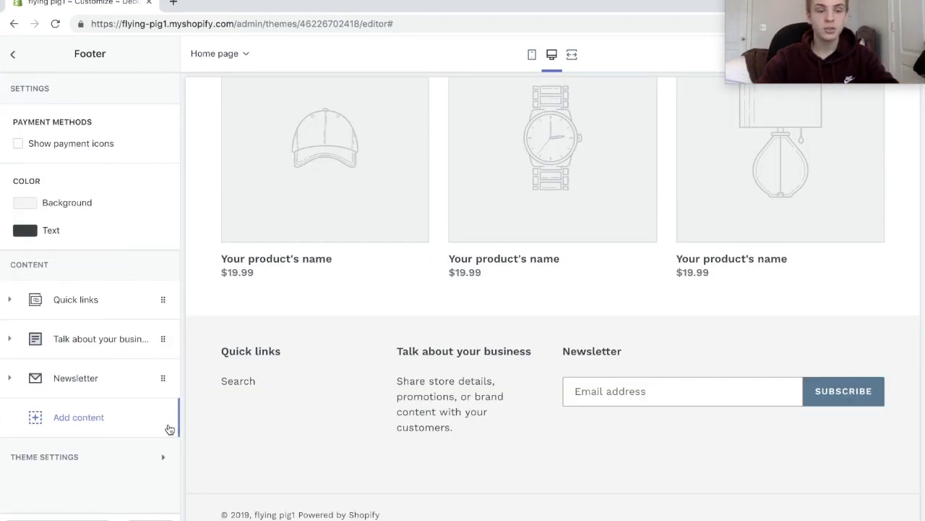
click(92, 145)
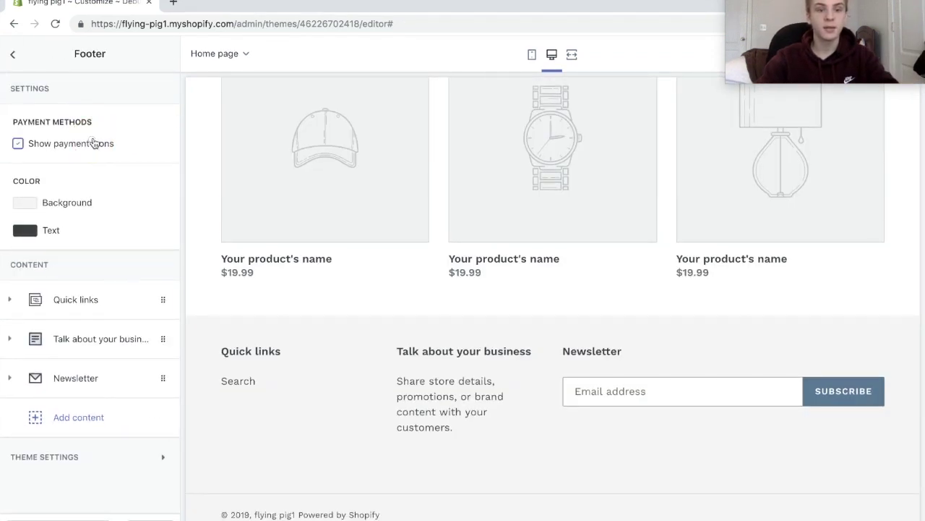
click(165, 338)
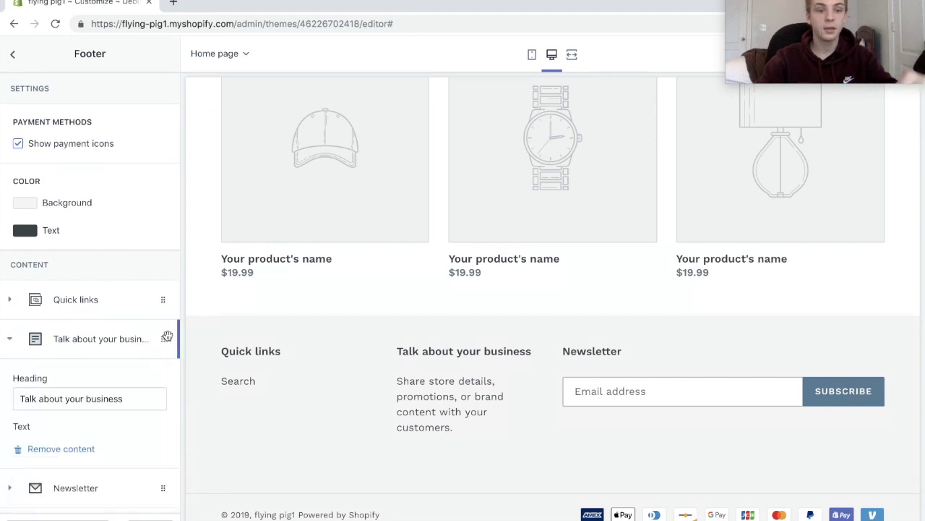
click(131, 391)
triple_click(161, 402)
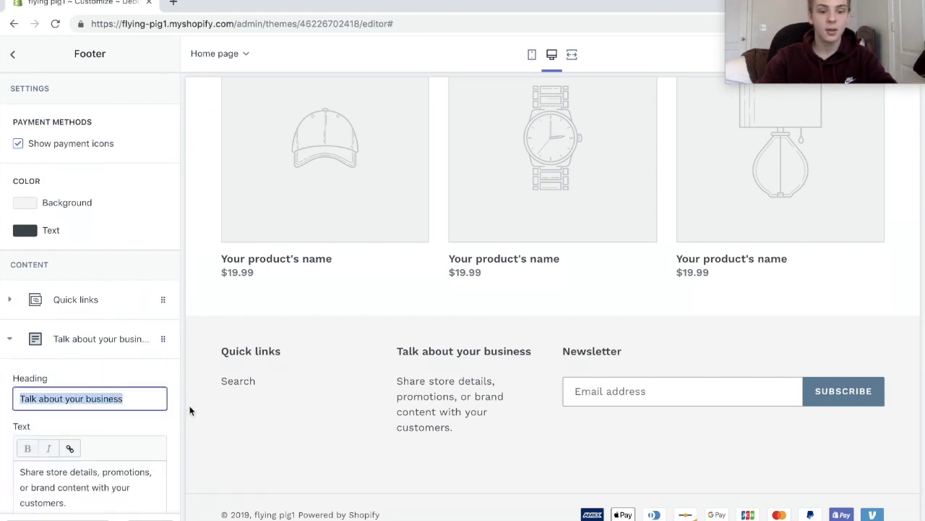
text(Flying Pig)
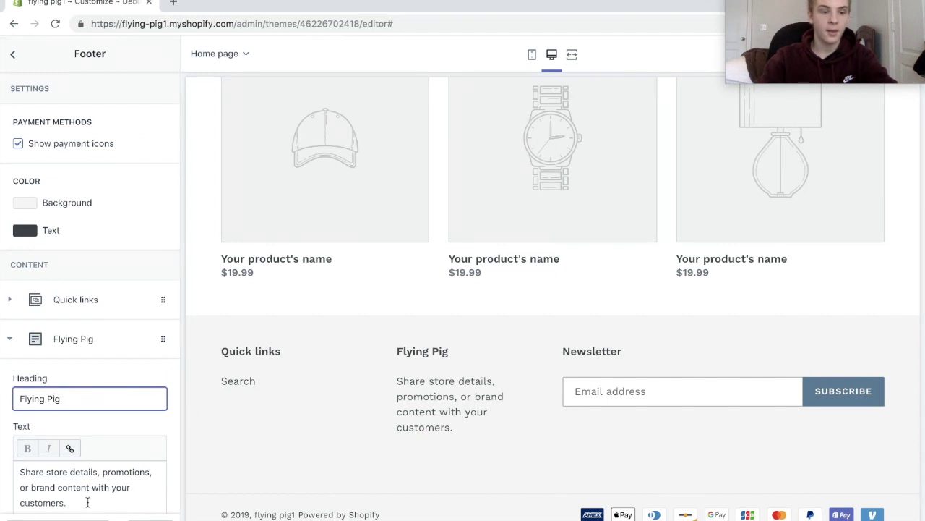
drag(87, 503, 1, 442)
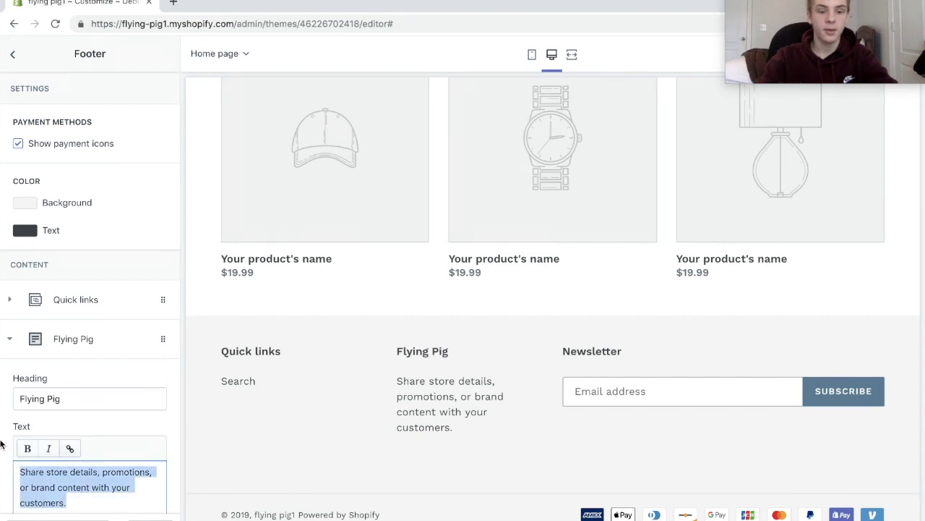
text(The best f)
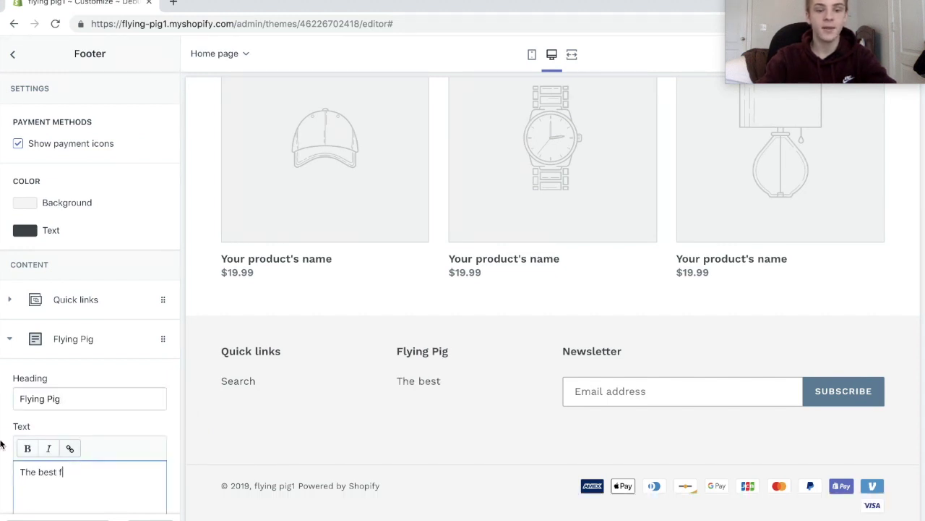
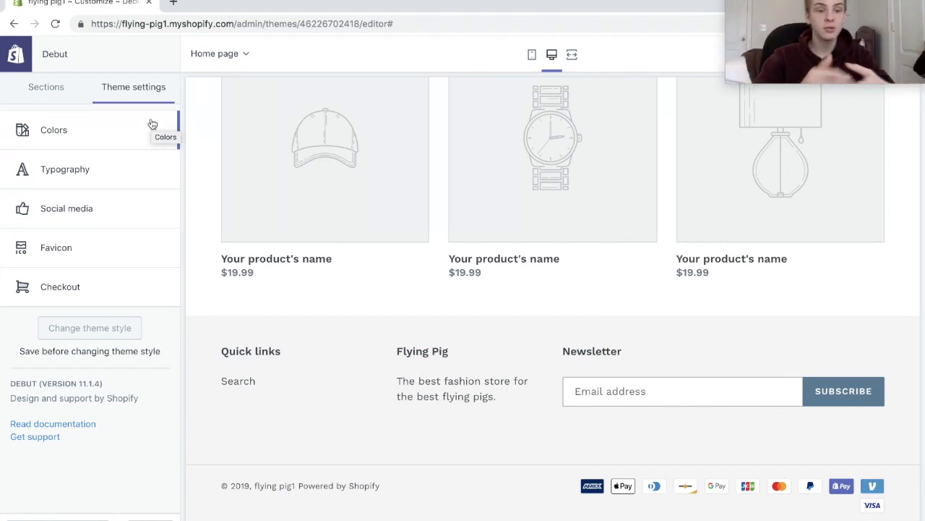
Set the theme's primary button colour to bright green (#53FF00).
scroll(290, 199, up, 15)
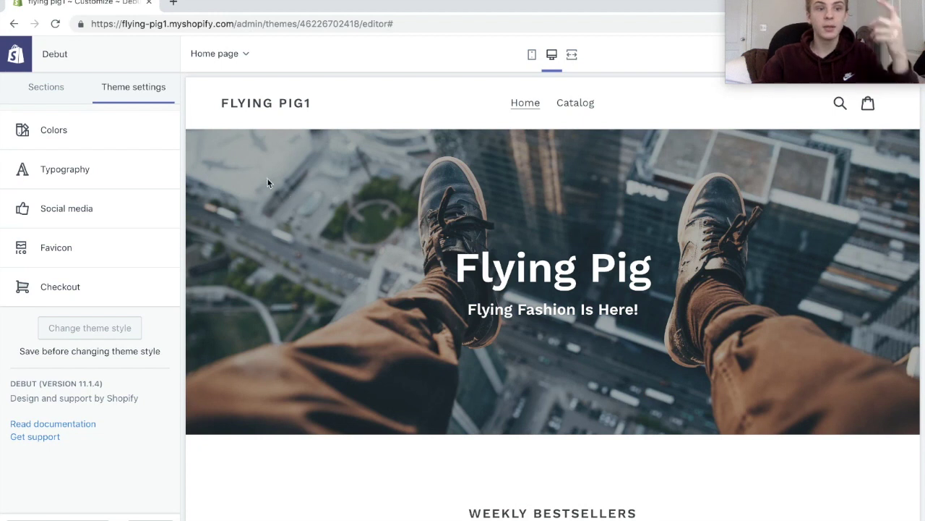
click(119, 130)
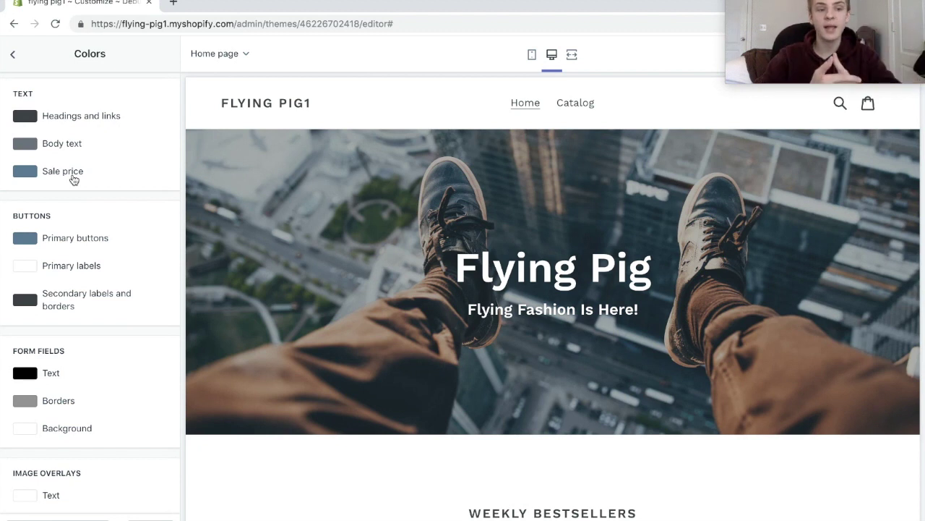
click(29, 241)
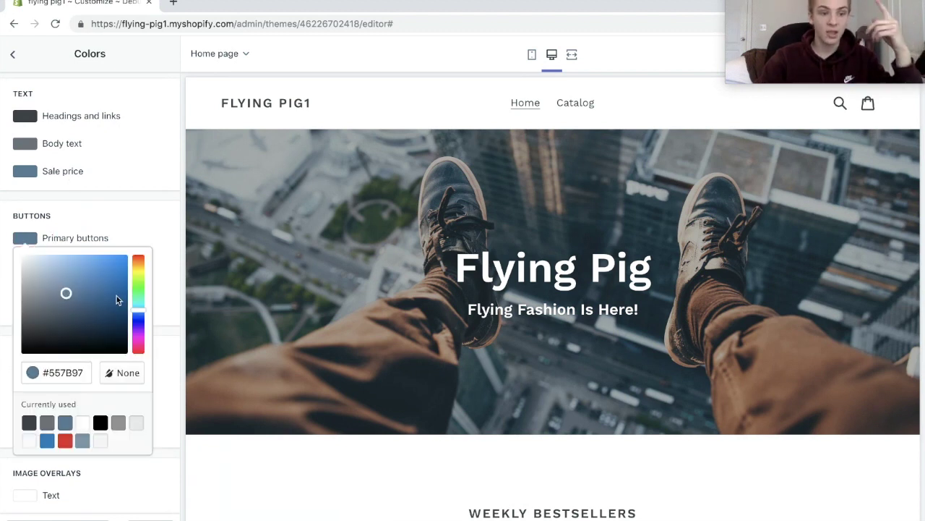
drag(140, 282, 155, 238)
click(173, 241)
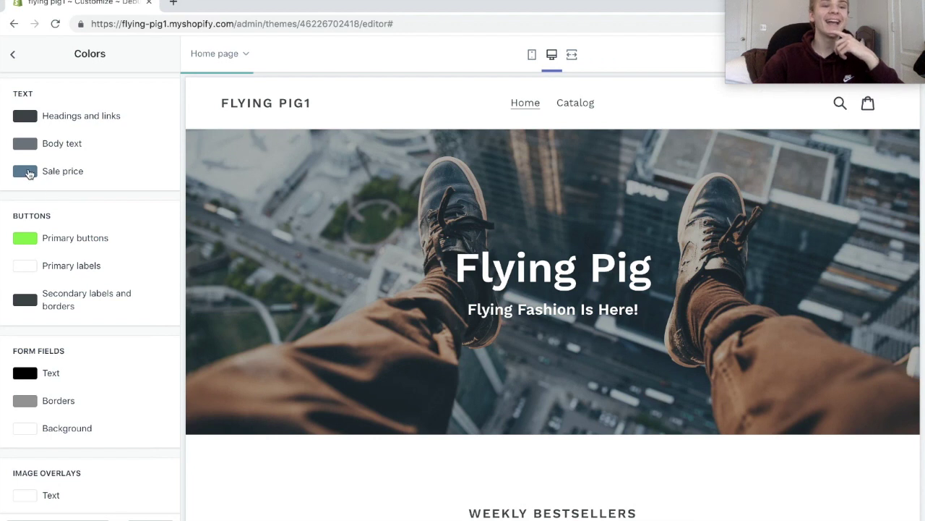
Set the sale price colour to bright blue (#0093FF) and return to the theme settings list.
click(26, 173)
drag(113, 208, 147, 184)
click(147, 185)
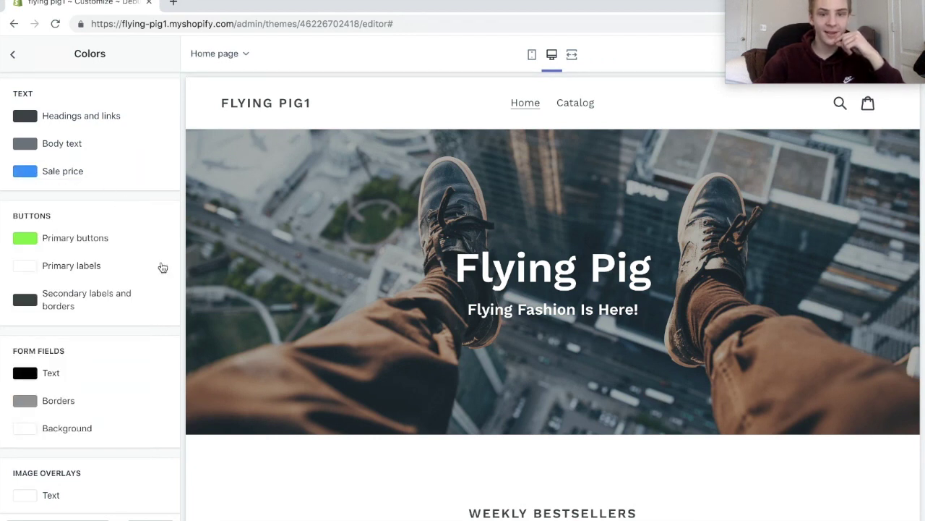
scroll(159, 264, down, 1)
scroll(335, 295, down, 3)
scroll(335, 293, up, 3)
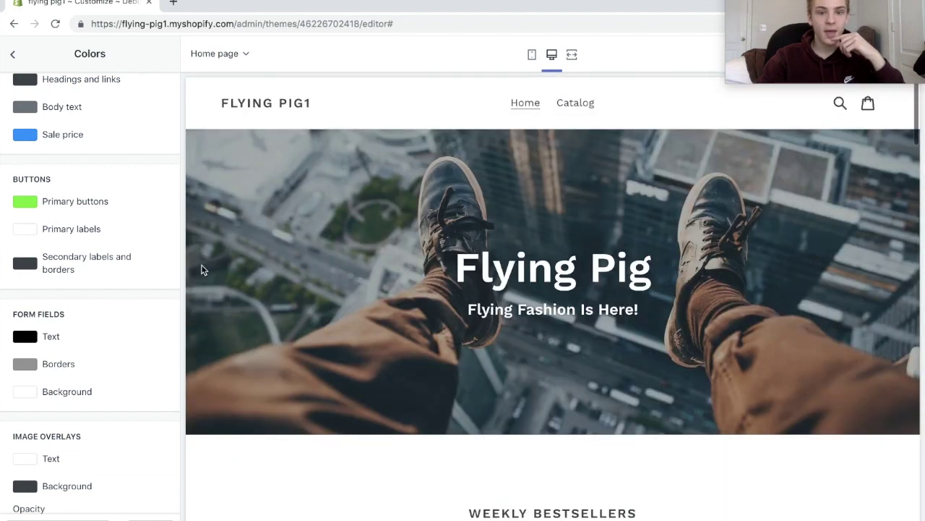
scroll(314, 335, down, 12)
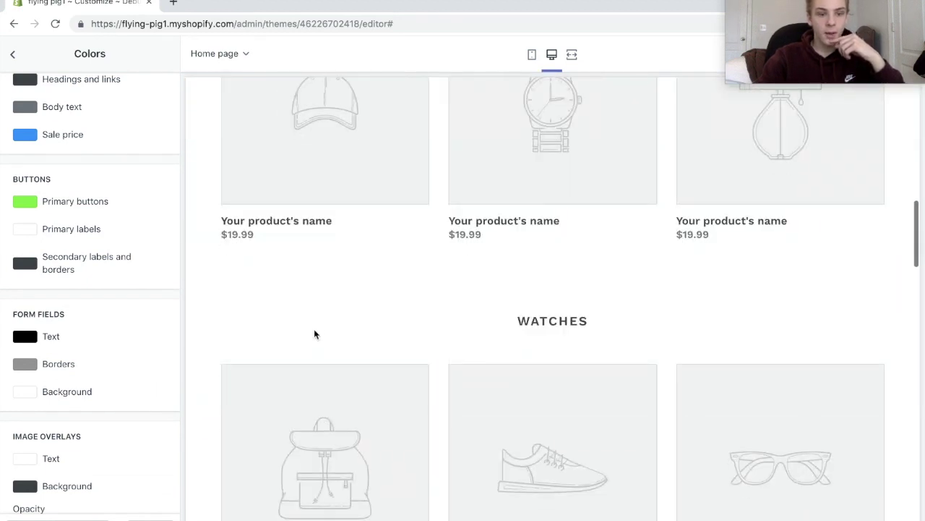
scroll(110, 353, down, 3)
scroll(110, 347, up, 4)
click(12, 53)
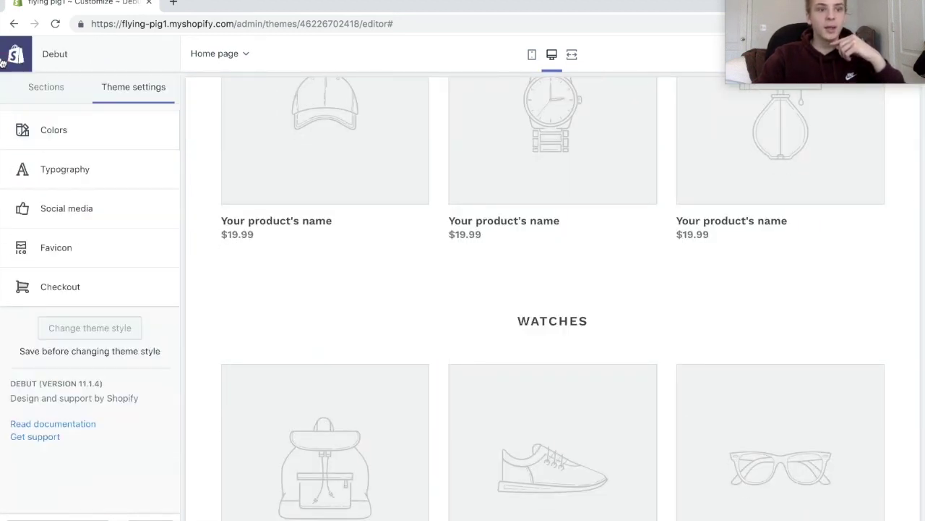
click(128, 159)
Change the Headings and buttons font in Typography to Beefcakes.
scroll(422, 296, up, 10)
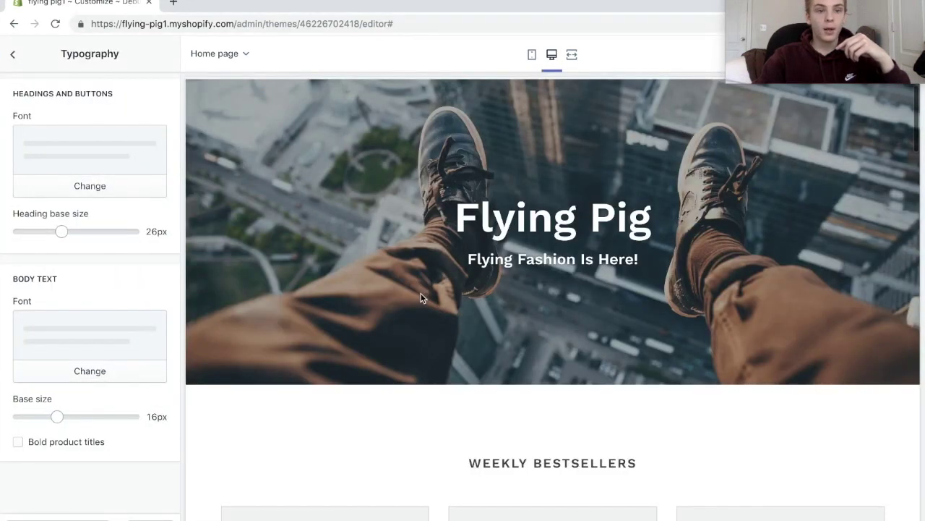
scroll(421, 293, down, 2)
click(118, 194)
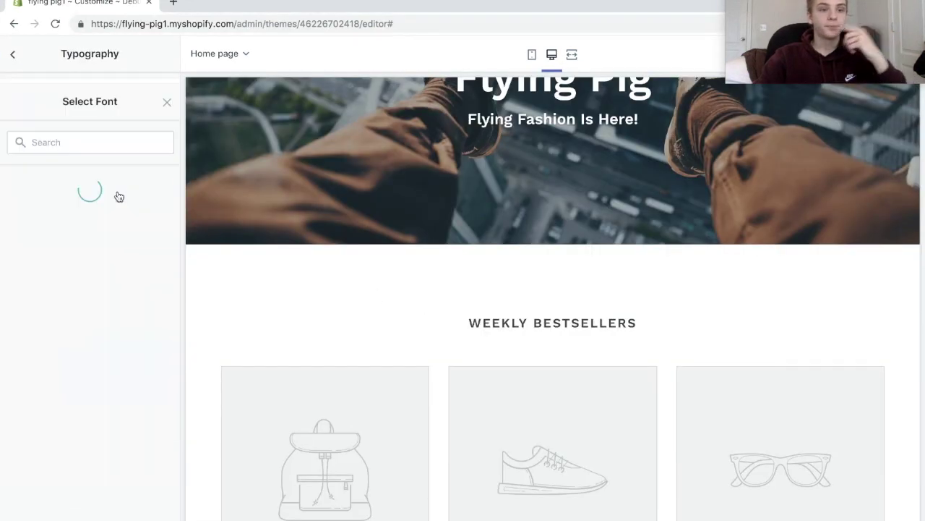
scroll(113, 274, down, 5)
click(99, 396)
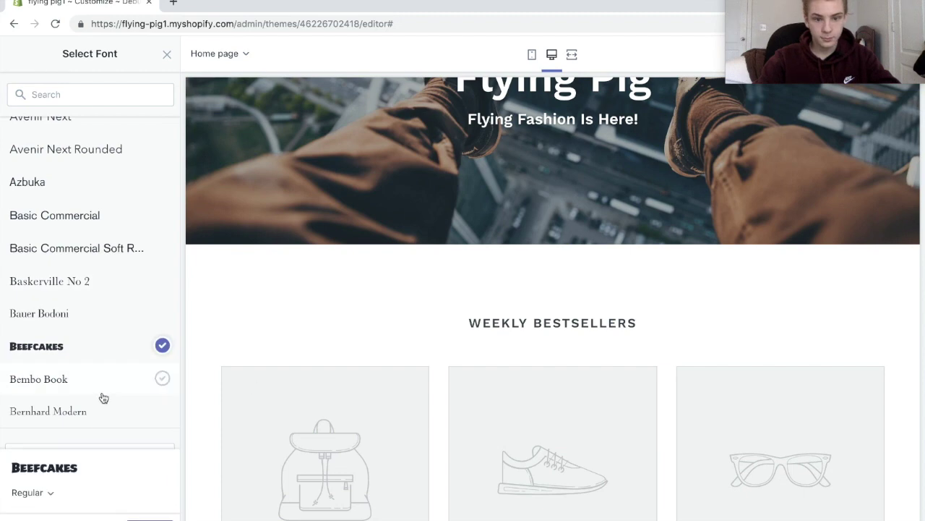
scroll(300, 342, down, 8)
scroll(302, 347, up, 6)
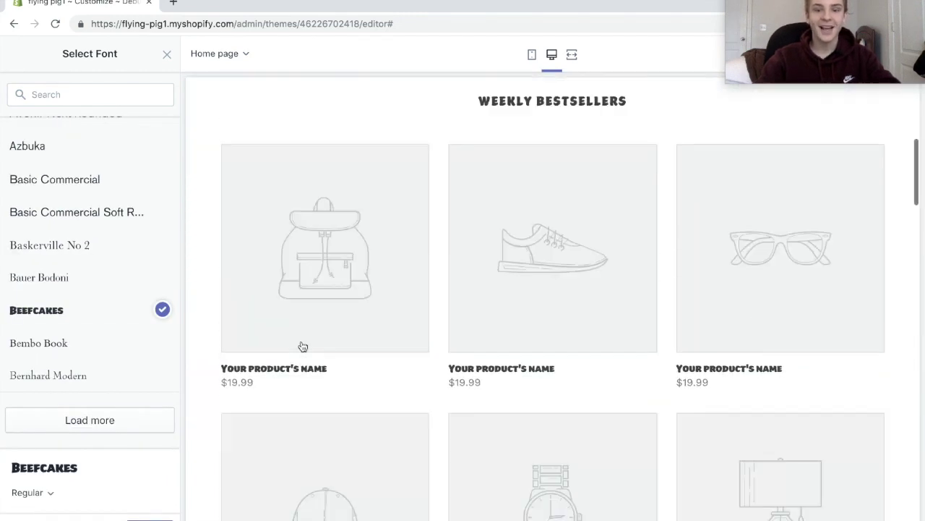
click(149, 516)
click(120, 379)
scroll(125, 318, down, 10)
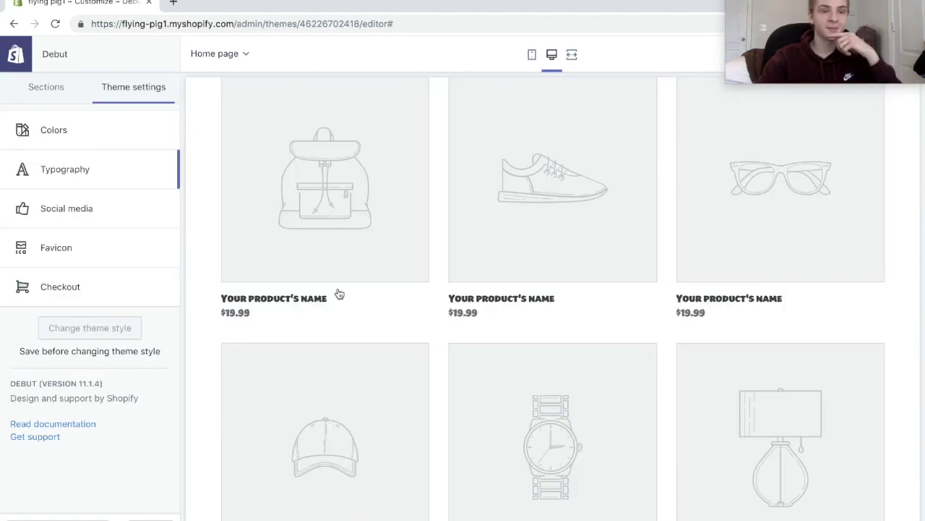
click(114, 209)
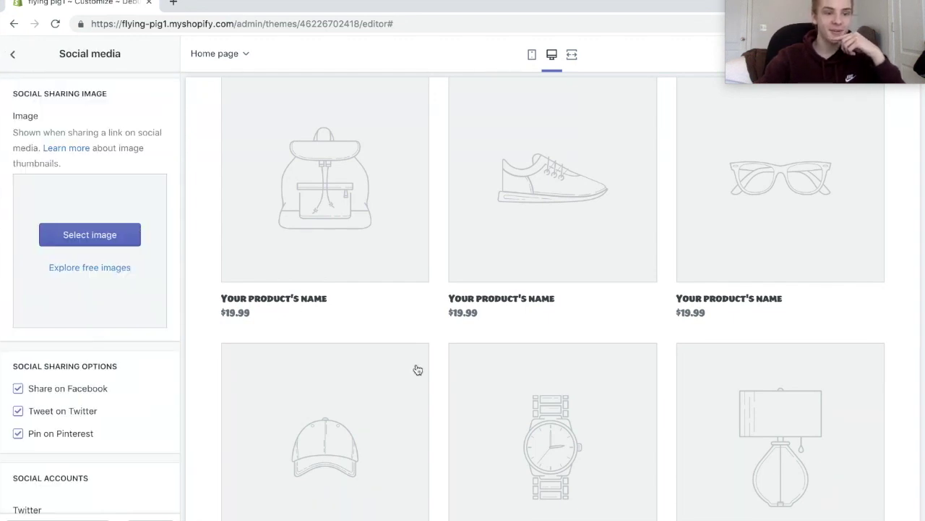
Enter facebook.com/flyingpig and instagram.com/flyingpig as the store's Facebook and Instagram links.
scroll(415, 361, up, 3)
scroll(415, 362, down, 5)
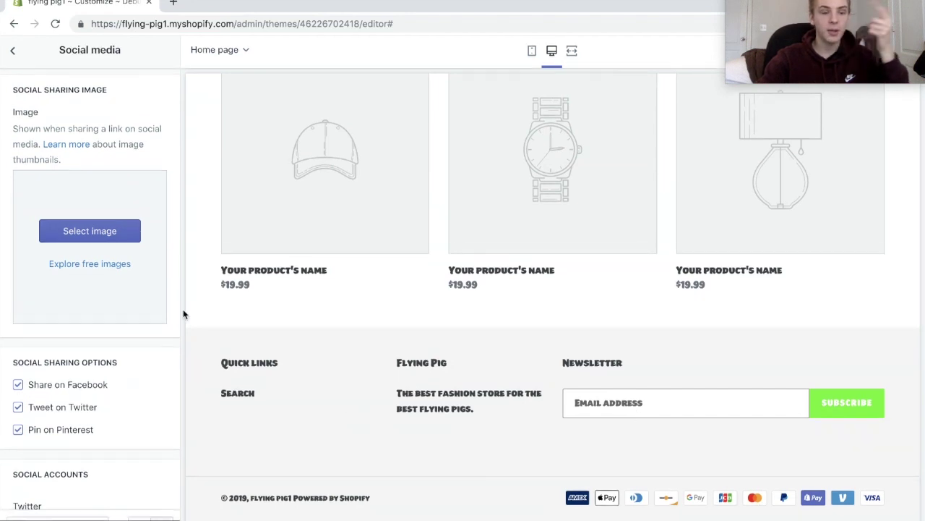
scroll(160, 345, down, 8)
scroll(161, 345, up, 4)
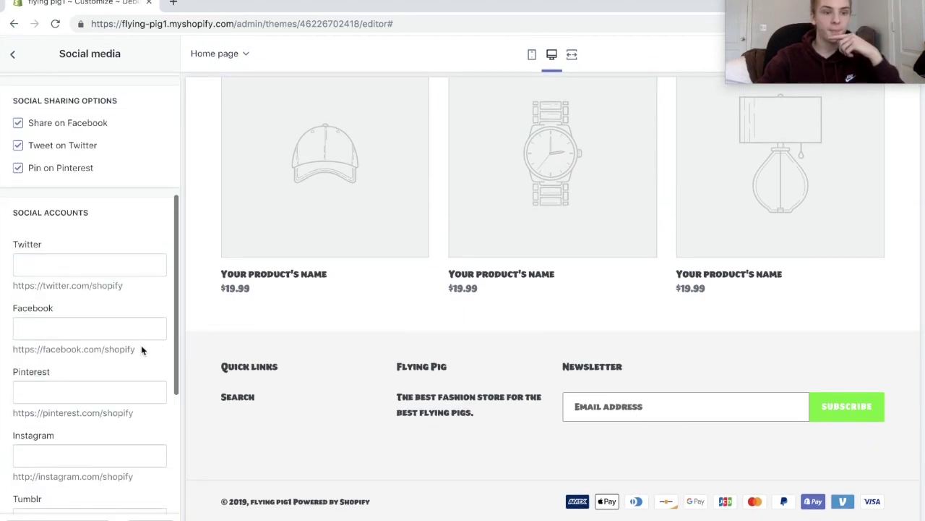
click(101, 328)
text(f)
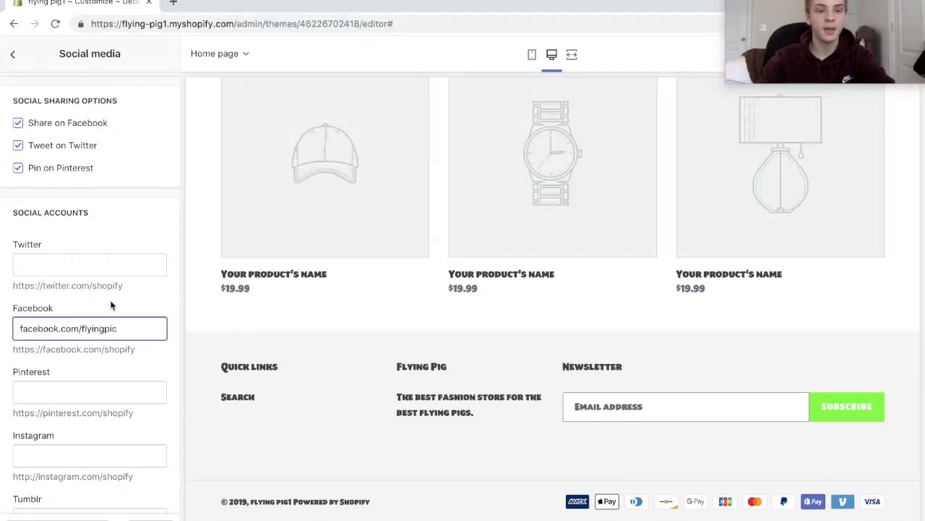
text(acebook.com/flyingpig)
click(114, 296)
click(120, 452)
text(instagram.co)
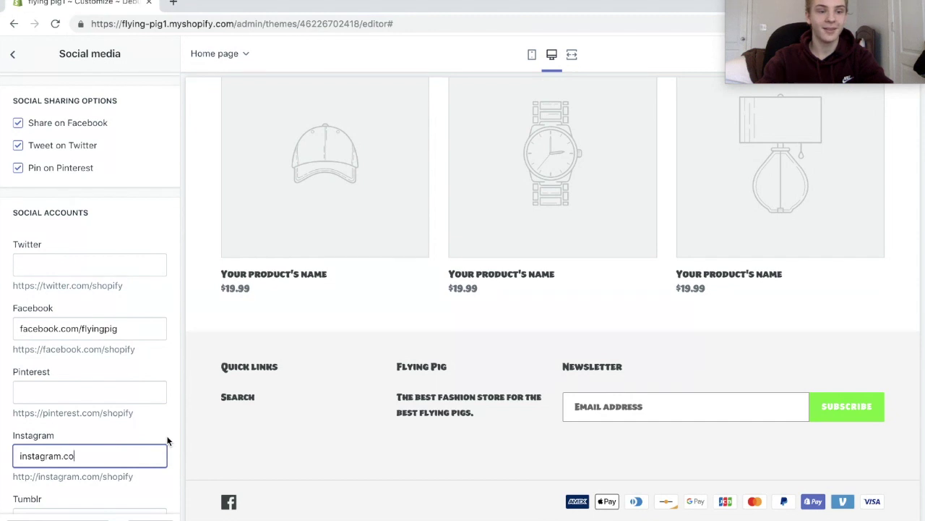
text(m/flyingpig)
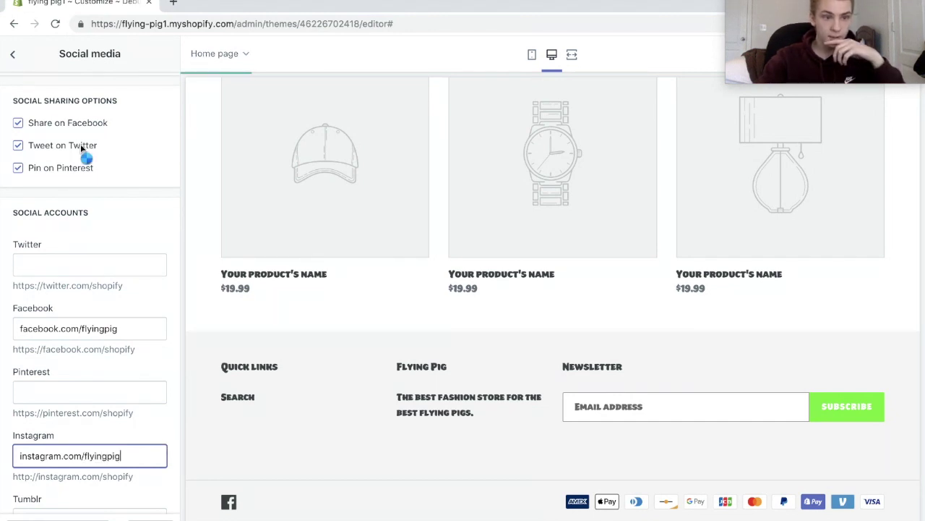
scroll(82, 149, up, 4)
scroll(116, 217, down, 2)
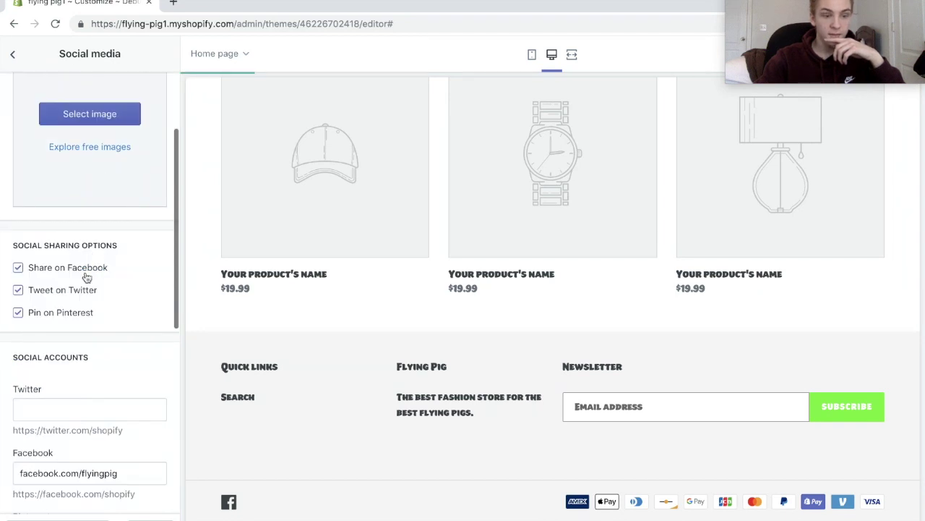
scroll(87, 278, up, 2)
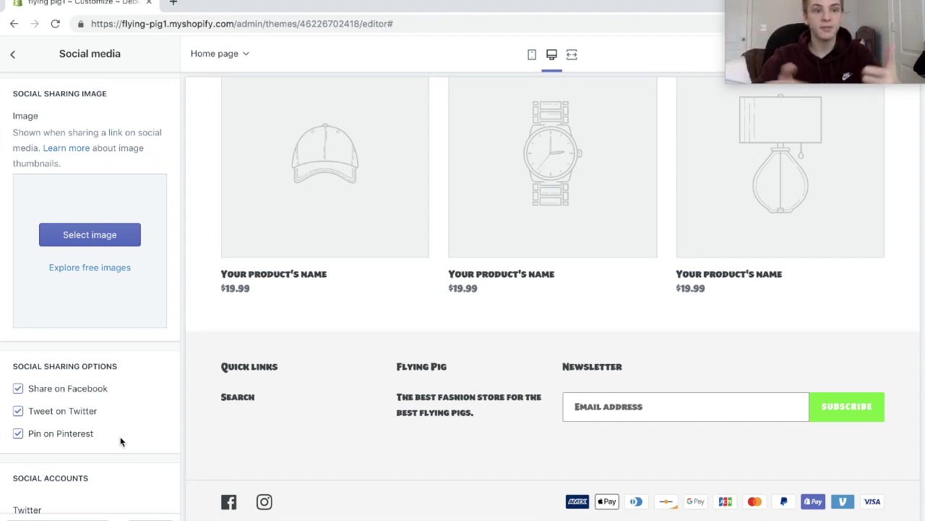
Save the theme customisations before leaving the editor.
click(12, 53)
click(16, 54)
click(498, 169)
click(892, 53)
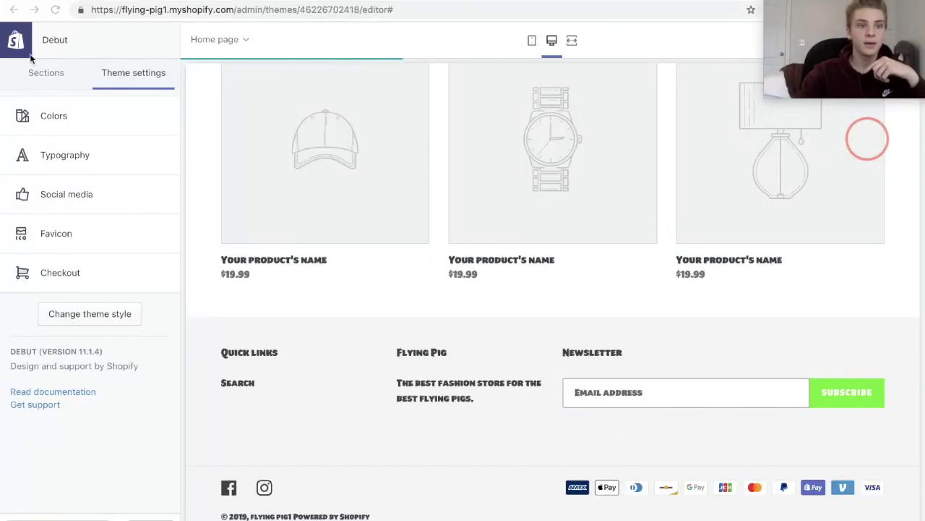
click(176, 34)
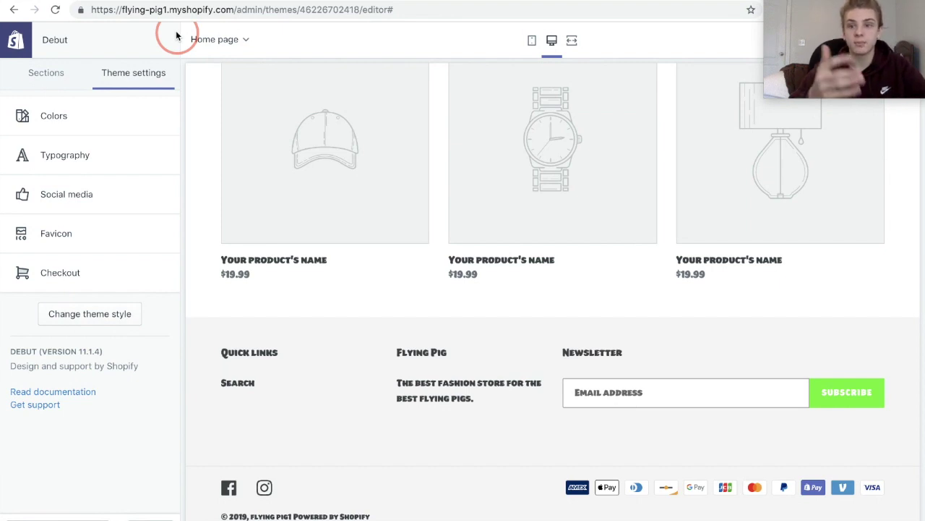
Search the Shopify App Store for dsers and open the DSers app page.
click(552, 35)
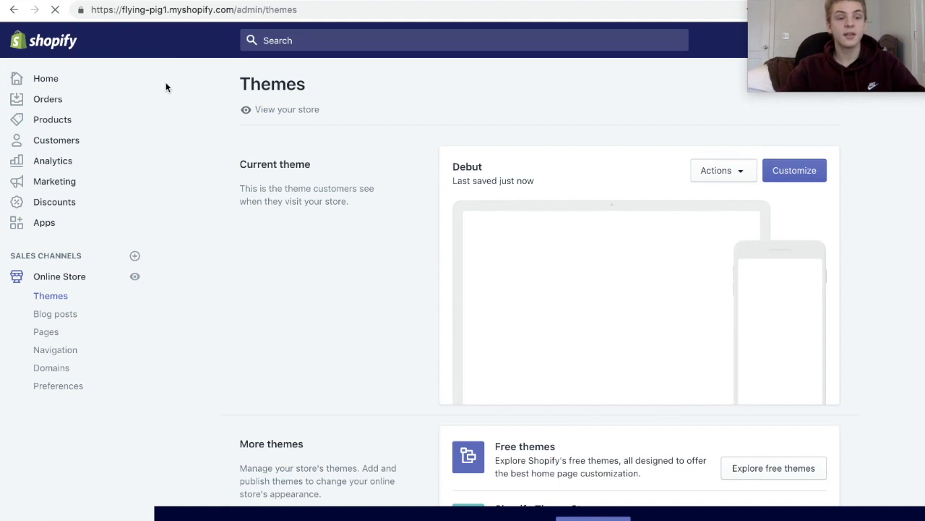
click(69, 227)
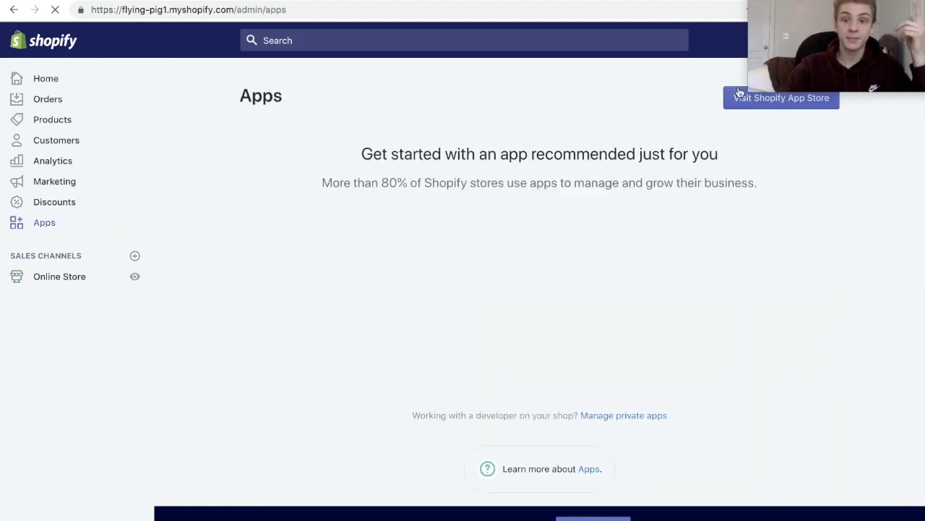
click(734, 101)
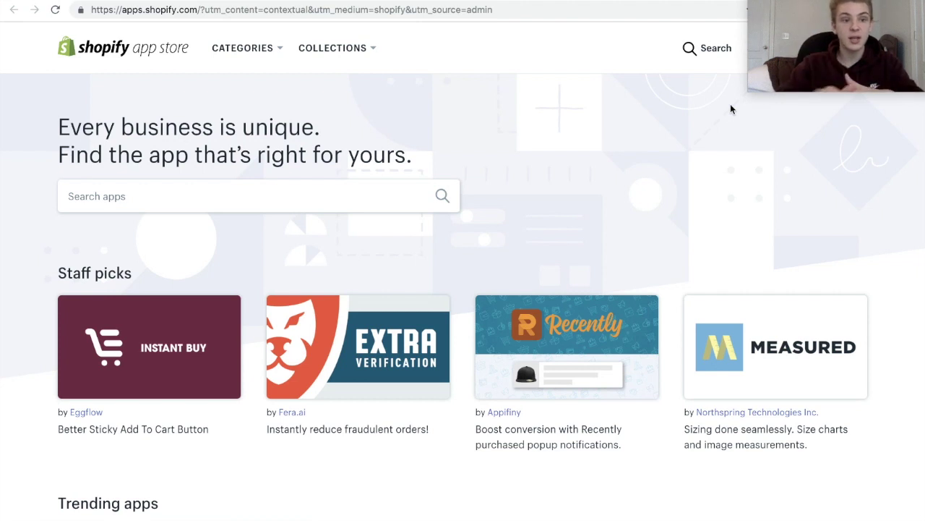
click(256, 201)
text(dsers)
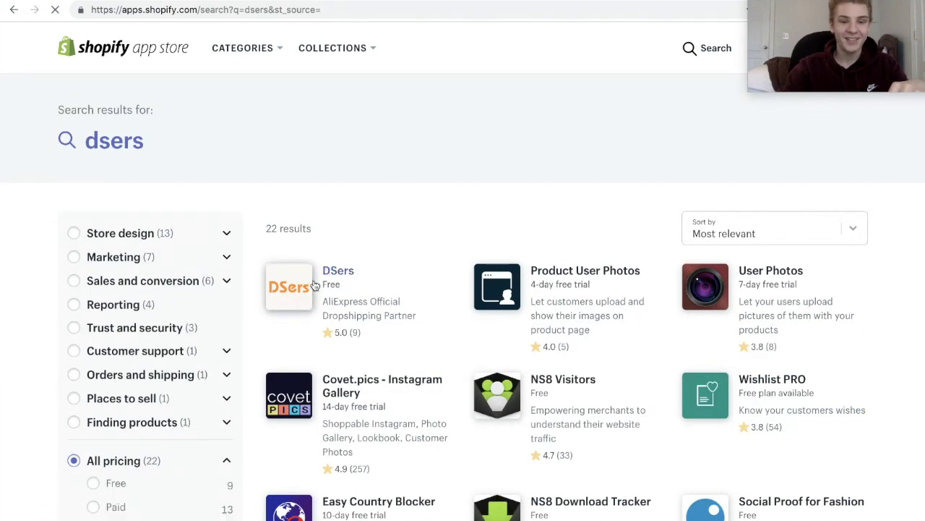
click(332, 282)
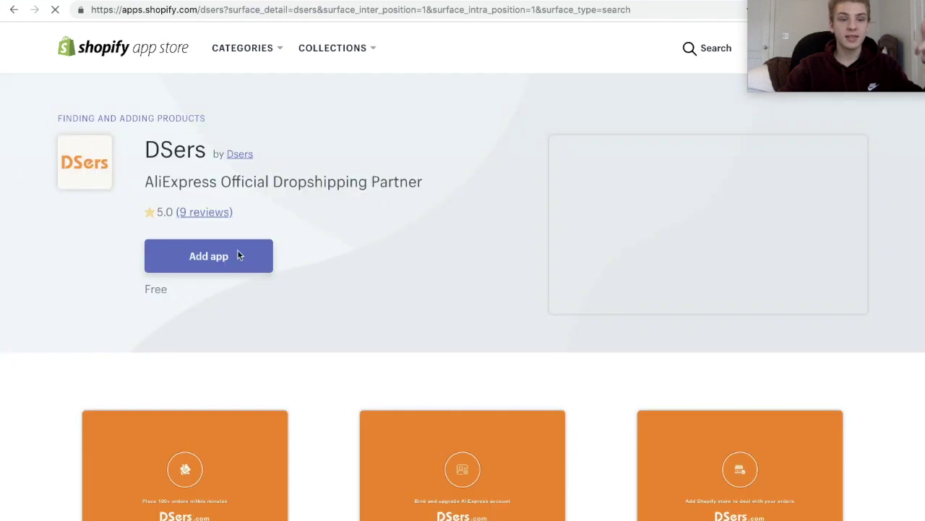
Add and install DSers on the store, then return to the Apps page.
click(251, 255)
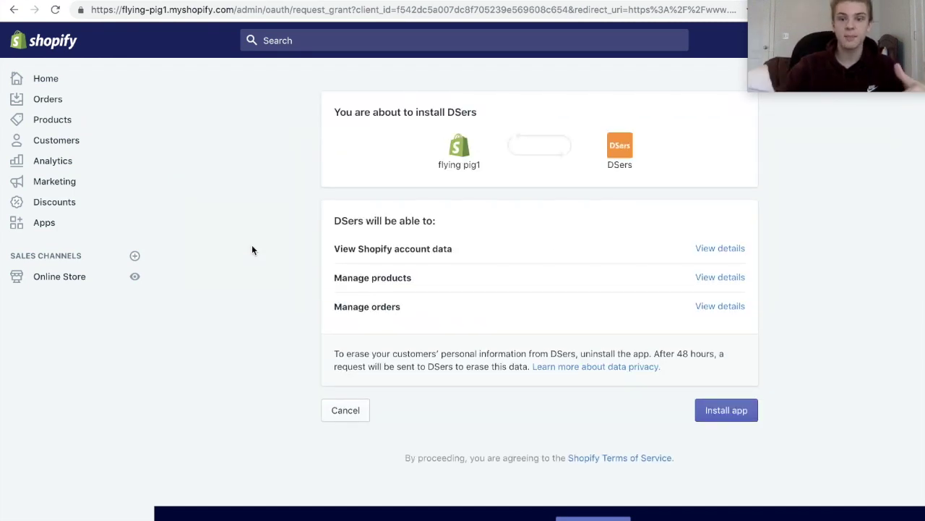
click(728, 410)
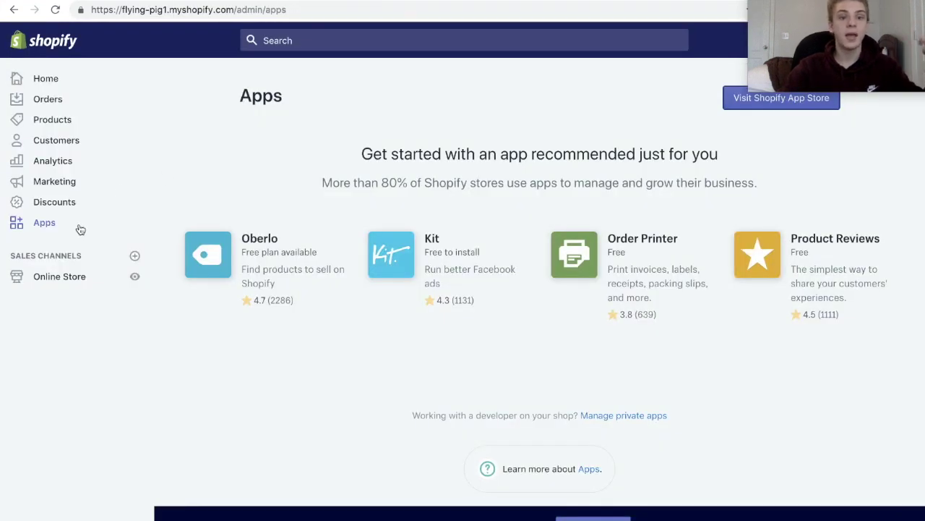
click(81, 229)
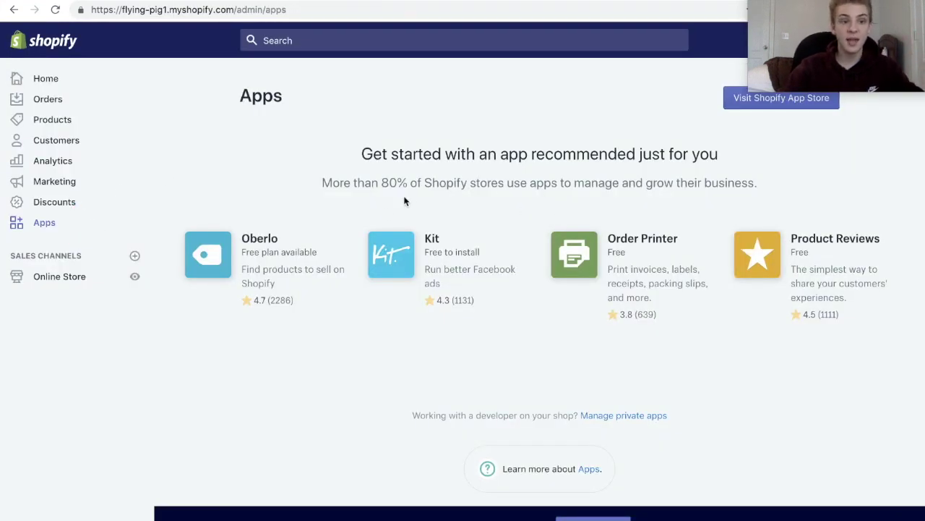
Visit the Shopify App Store home page from the admin's Apps page.
click(32, 228)
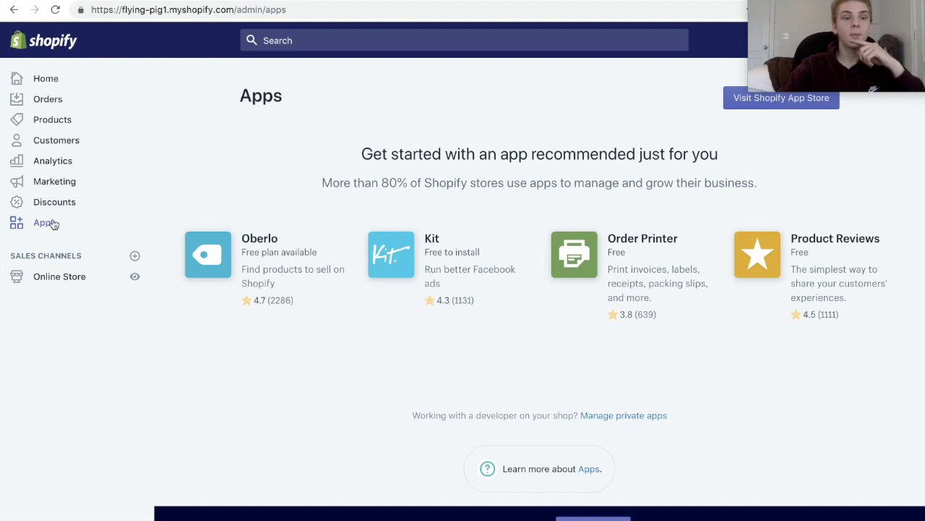
click(53, 222)
click(734, 101)
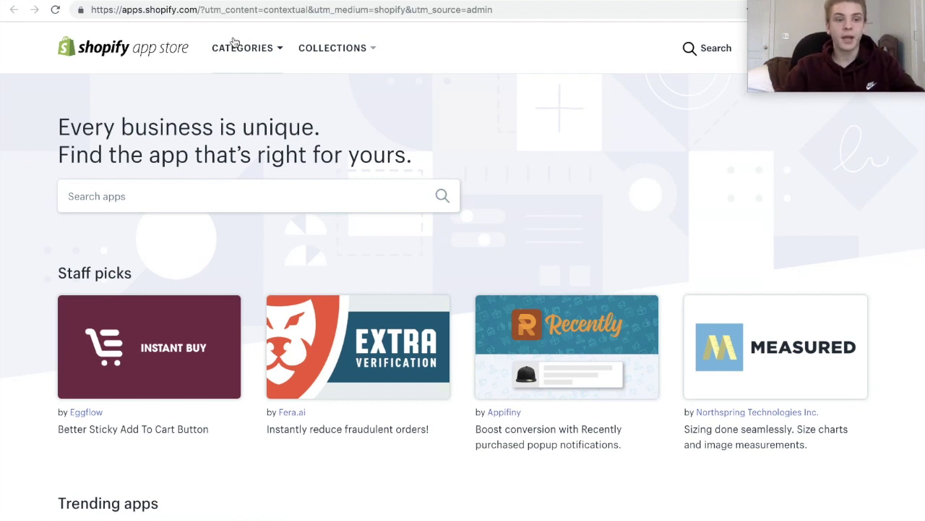
Search for mailchimp and open the MailChimp Forms by MailMunch app page.
click(214, 197)
text(mailchiure)
key(BackSpace)
key(BackSpace)
key(BackSpace)
text(mp)
key(Return)
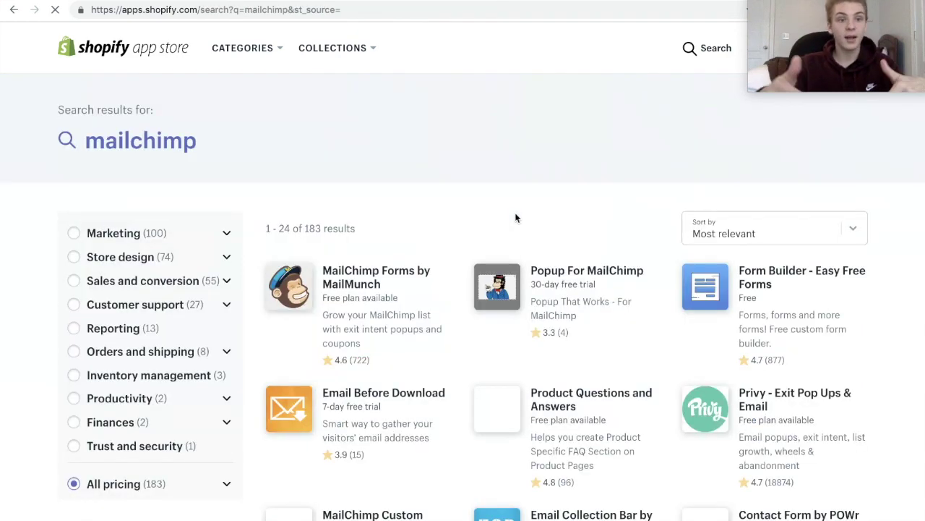
click(387, 283)
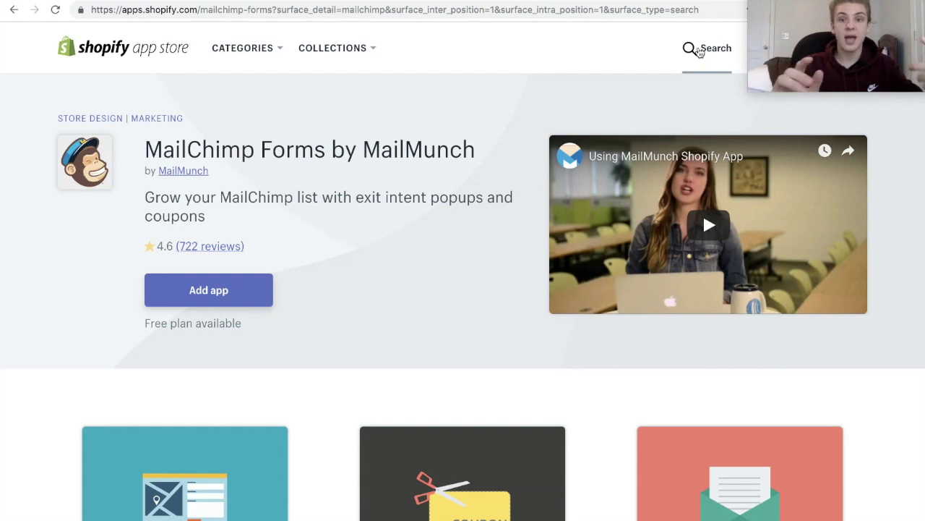
Search the App Store for ali reviews and browse the results.
click(699, 50)
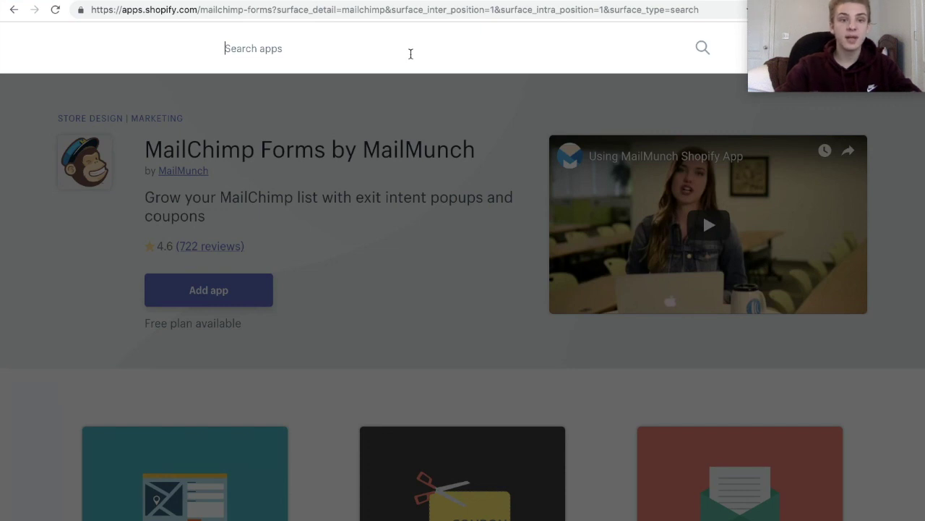
text(ali rev)
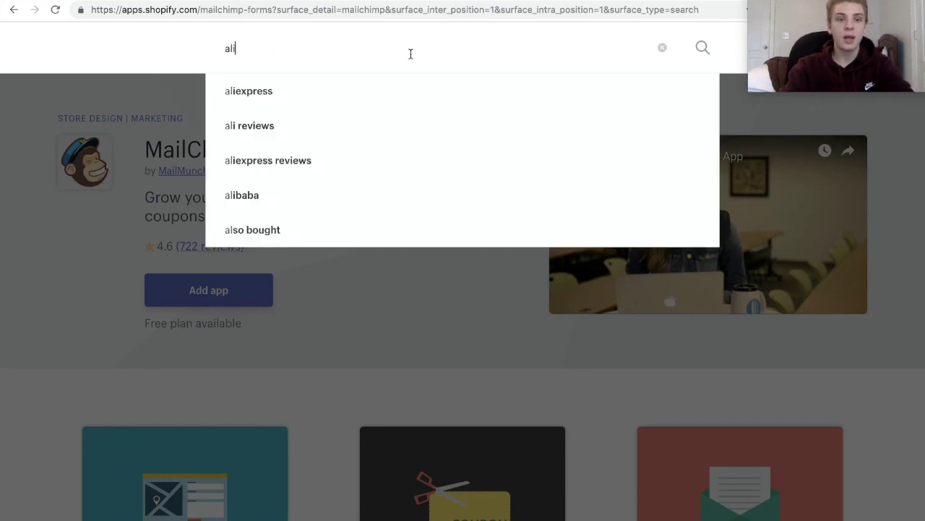
text(iews)
key(Return)
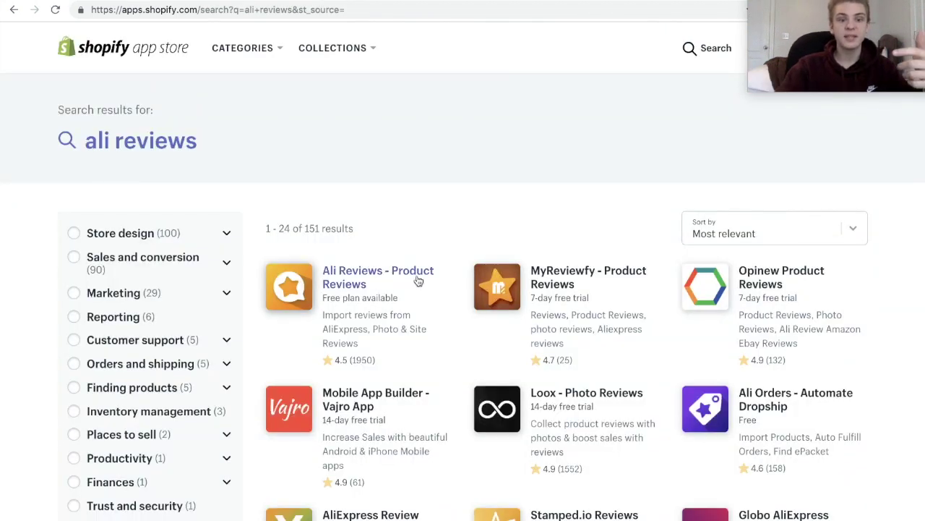
scroll(418, 281, down, 2)
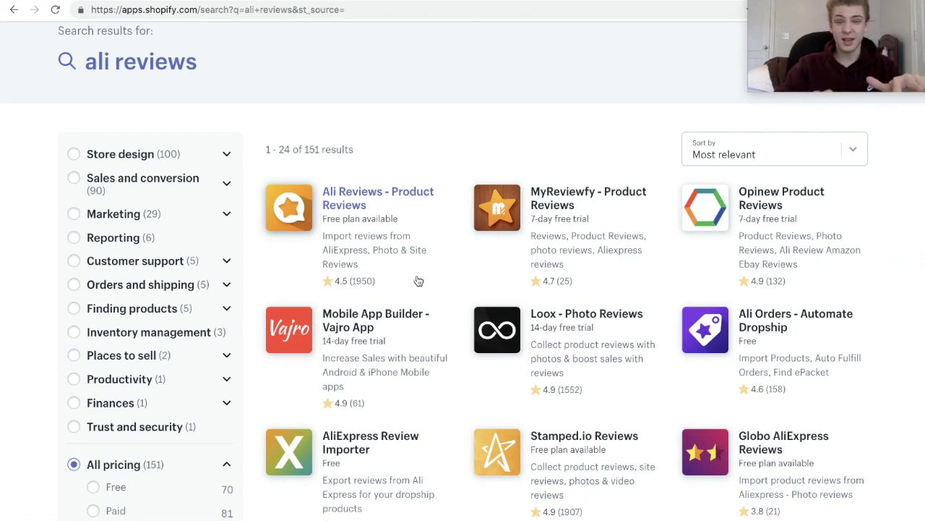
scroll(417, 281, up, 2)
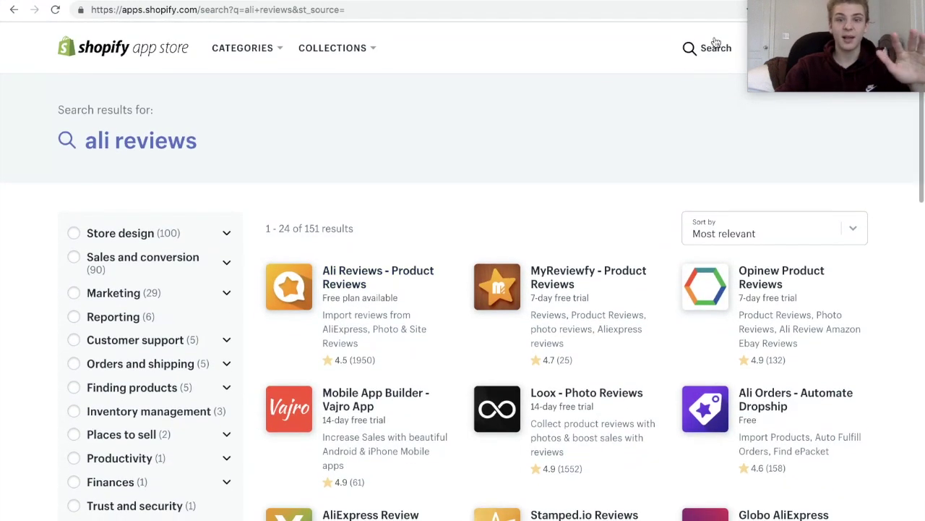
Search for yotpo reviews and open the Yotpo: Reviews, Photos, Q&A app page.
click(699, 52)
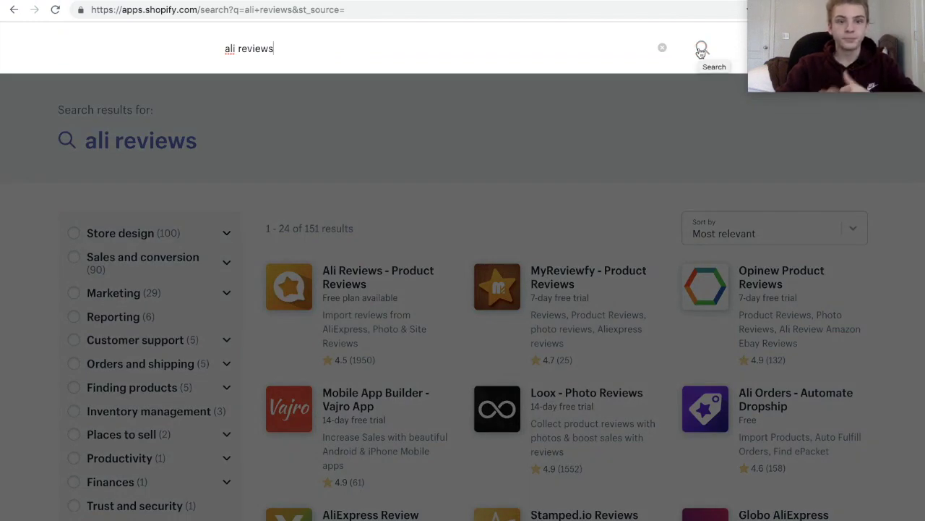
click(345, 45)
triple_click(185, 37)
text(yotpo)
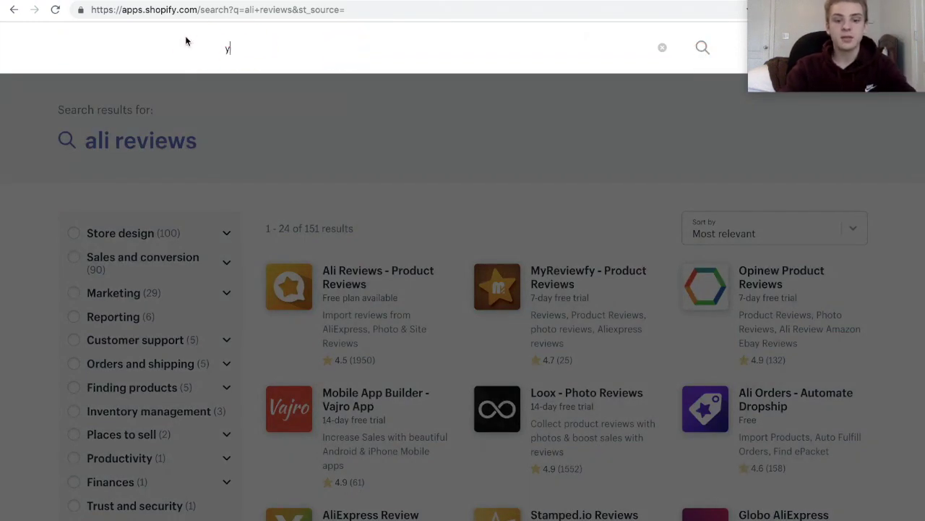
text( reviews)
key(Return)
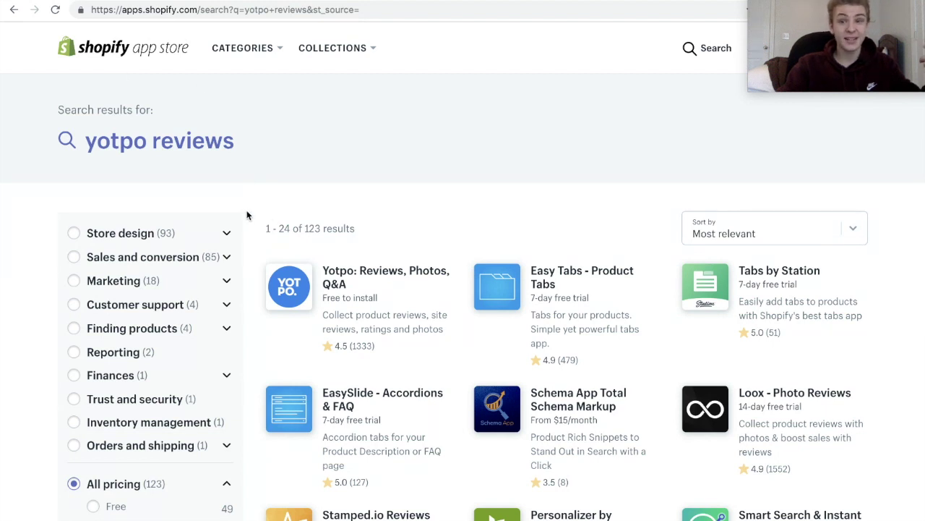
click(341, 310)
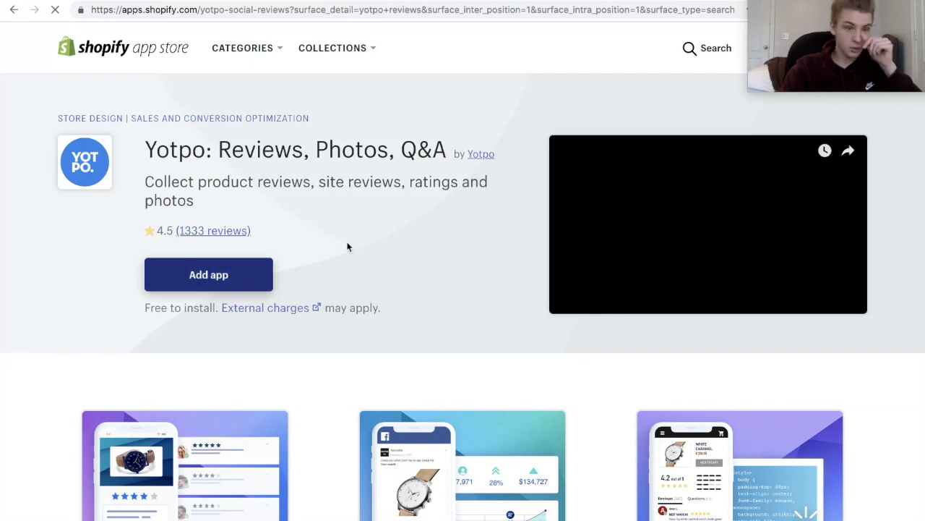
Search the App Store for nice.
click(692, 58)
text(nice)
key(Return)
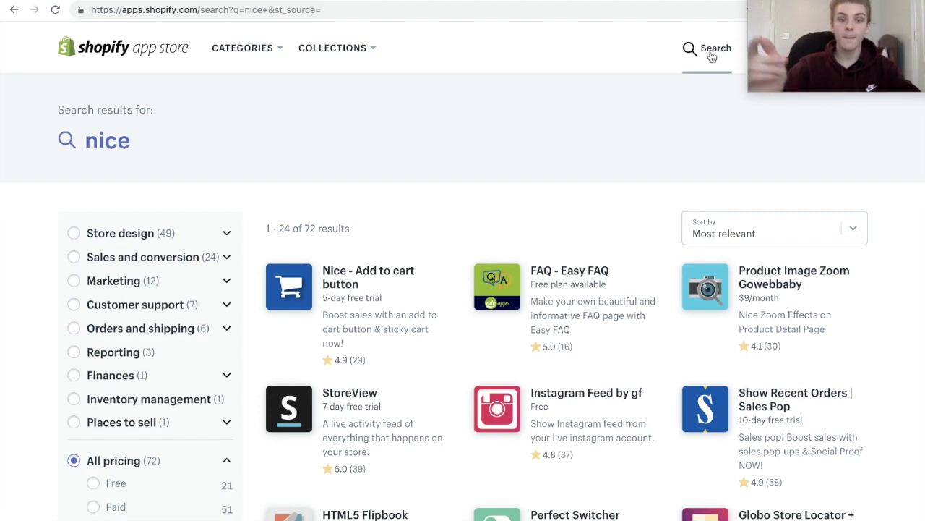
Search for sticky cart, open the Sticky Cart by Uplinkly page, and begin a privy search.
click(712, 57)
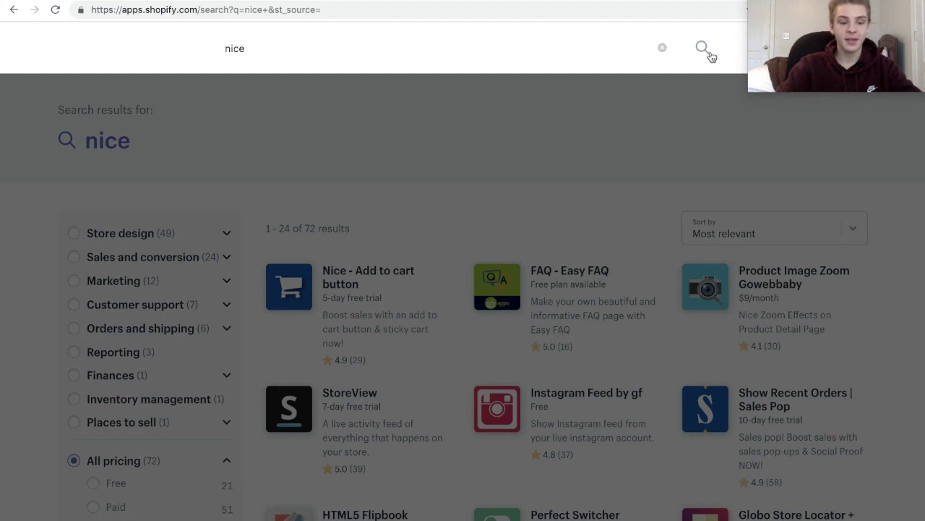
key(BackSpace)
key(BackSpace)
key(BackSpace)
key(BackSpace)
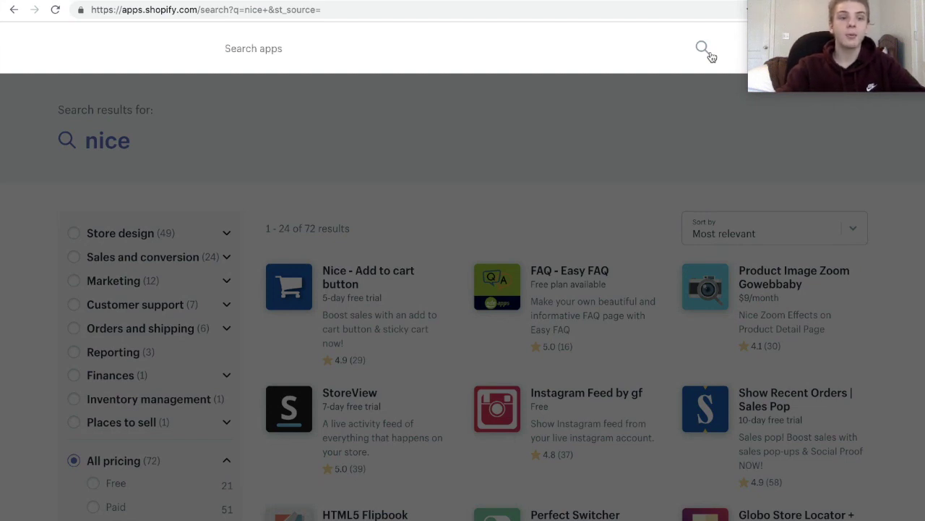
text(sticky cart)
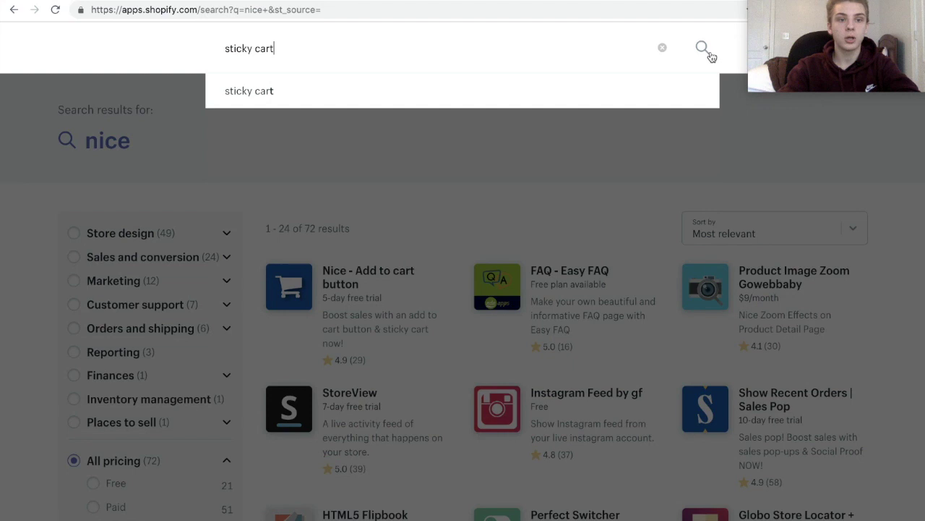
click(702, 48)
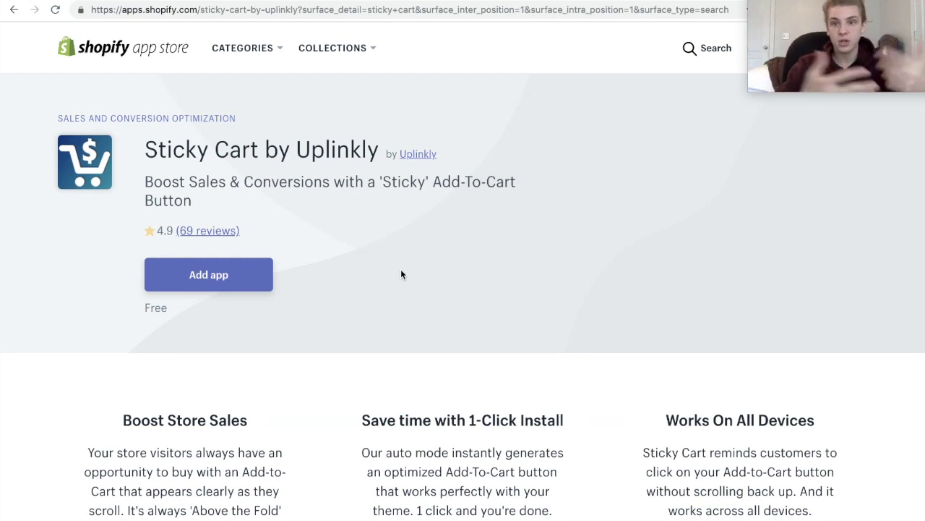
text(/privy)
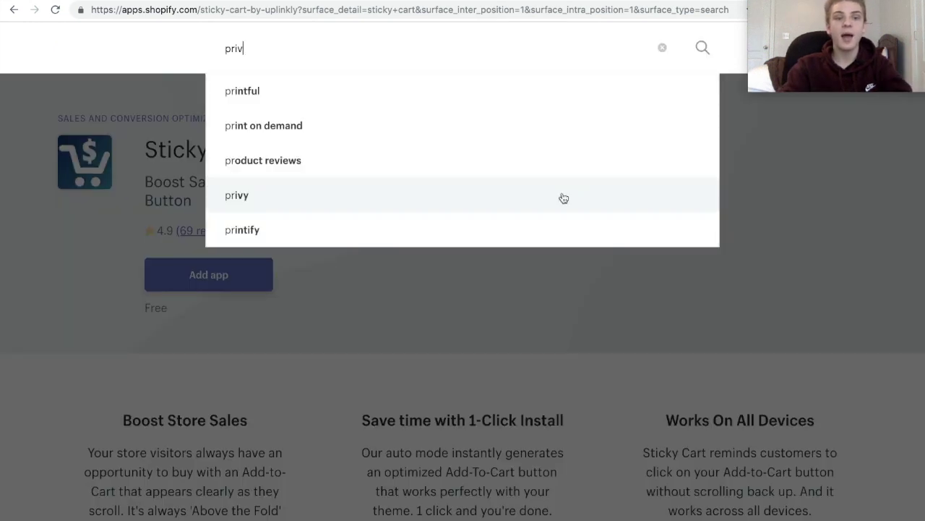
Run the privy search and open the Privy - Exit Pop Ups & Email app page.
key(Return)
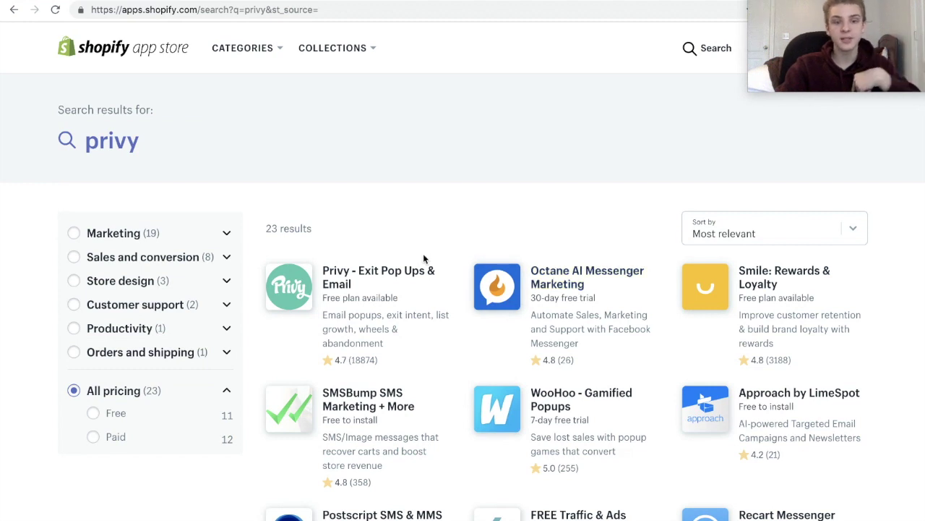
click(420, 296)
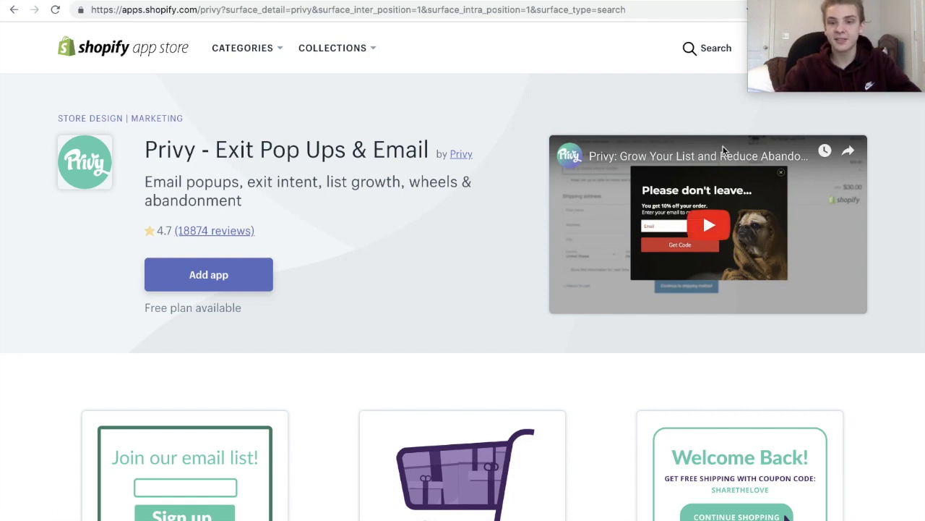
scroll(636, 341, down, 1)
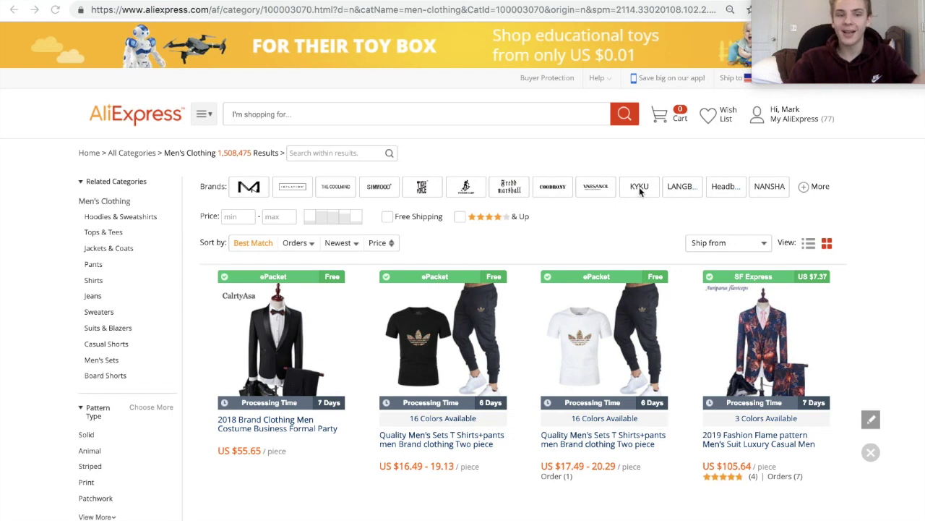
Search AliExpress for watch, sort by orders, and add the Gogoey rose gold watch to DSers.
click(294, 107)
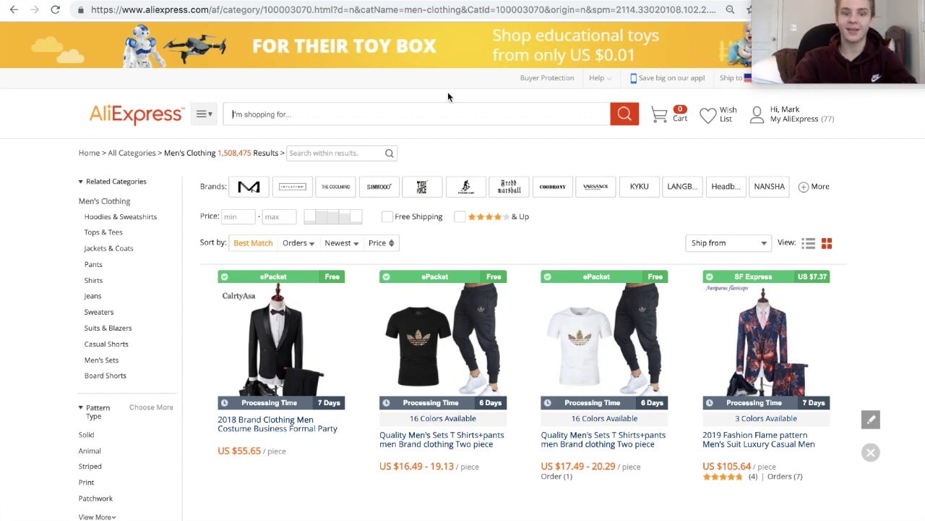
text(wa)
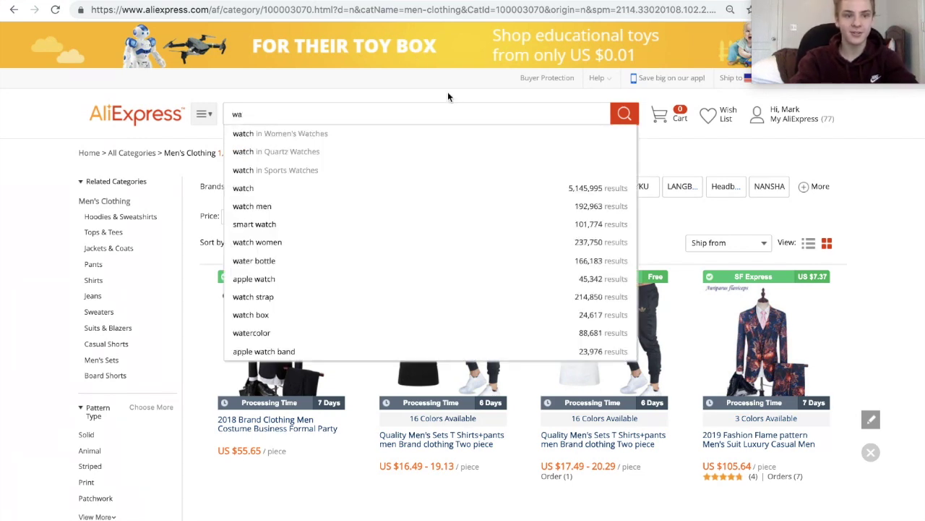
text(tches)
key(BackSpace)
key(BackSpace)
key(Return)
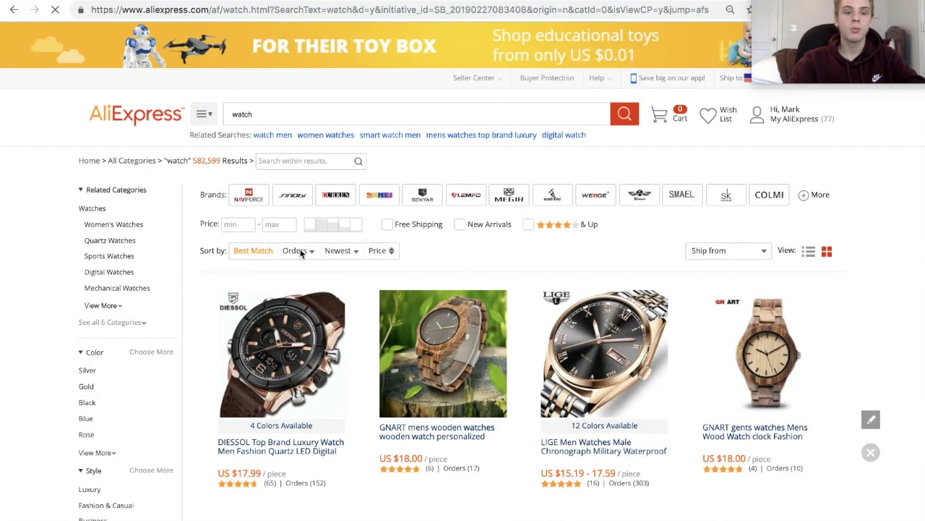
click(301, 253)
click(301, 253)
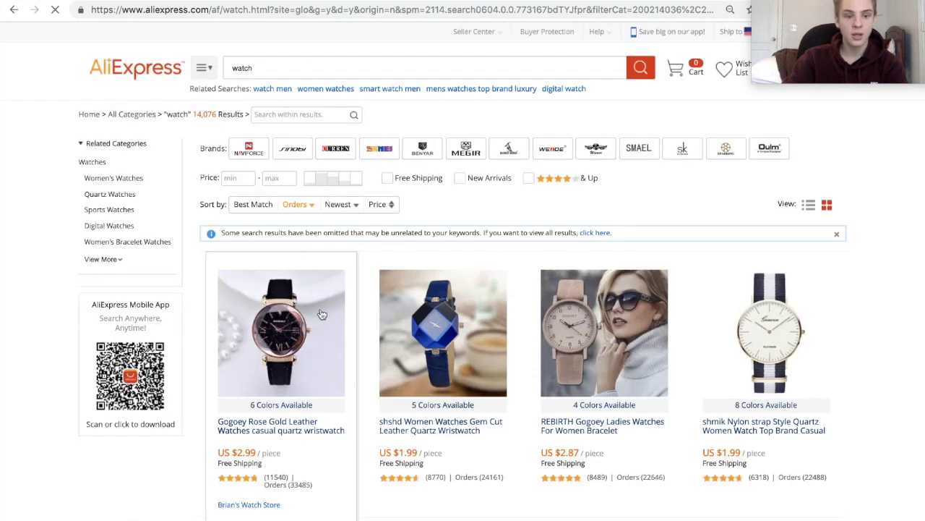
click(330, 380)
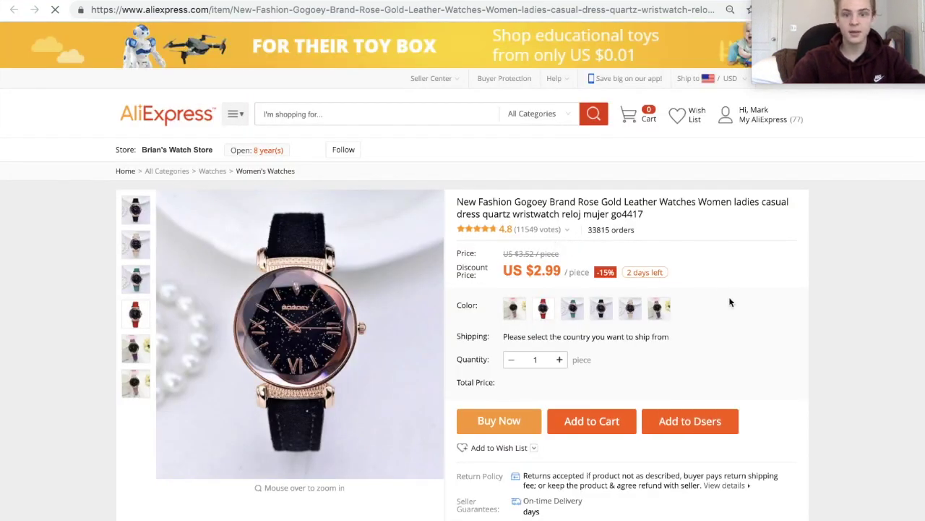
click(699, 431)
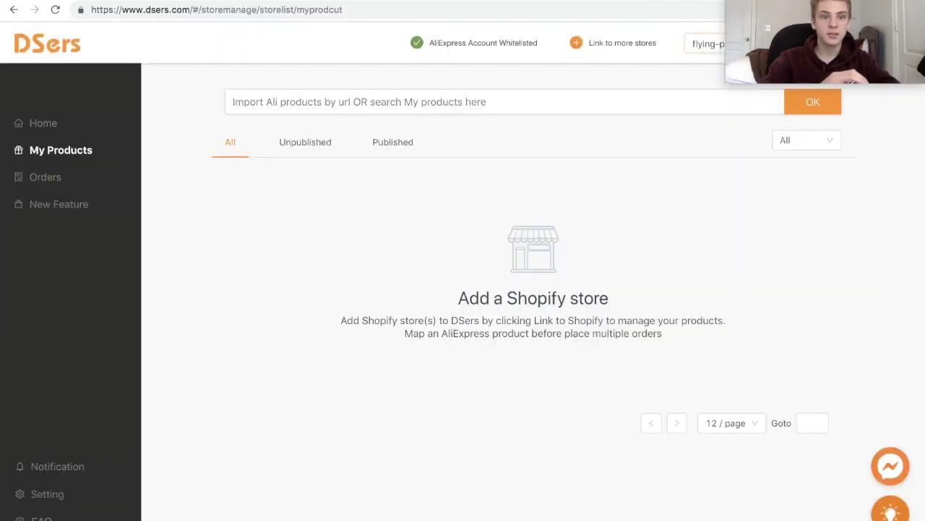
Publish the imported Gogoey watch from DSers My Products to the Shopify store as visible.
click(56, 152)
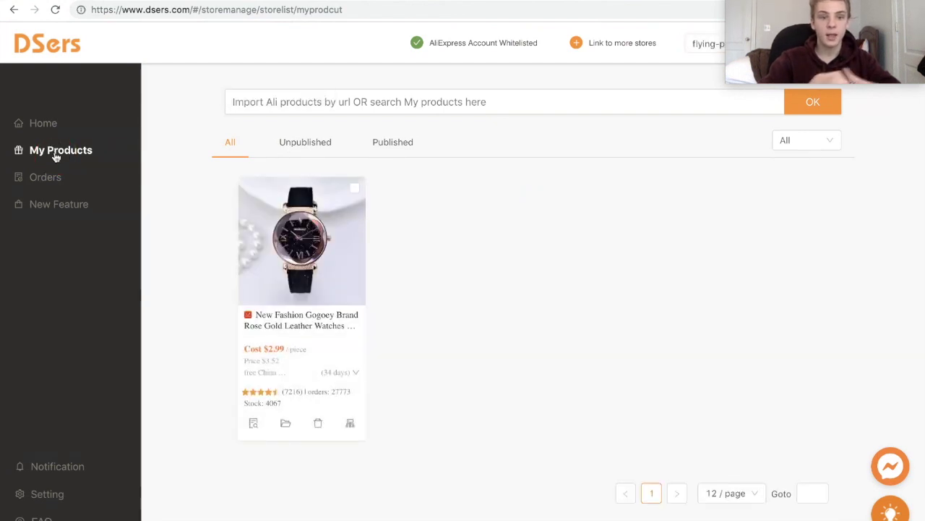
click(319, 443)
click(561, 154)
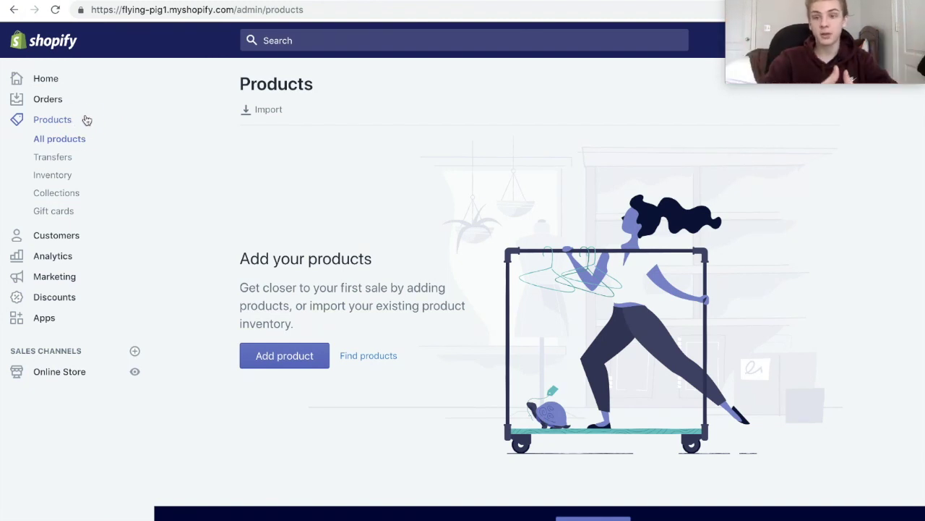
Reload the Shopify products list and open the imported watch product.
click(65, 130)
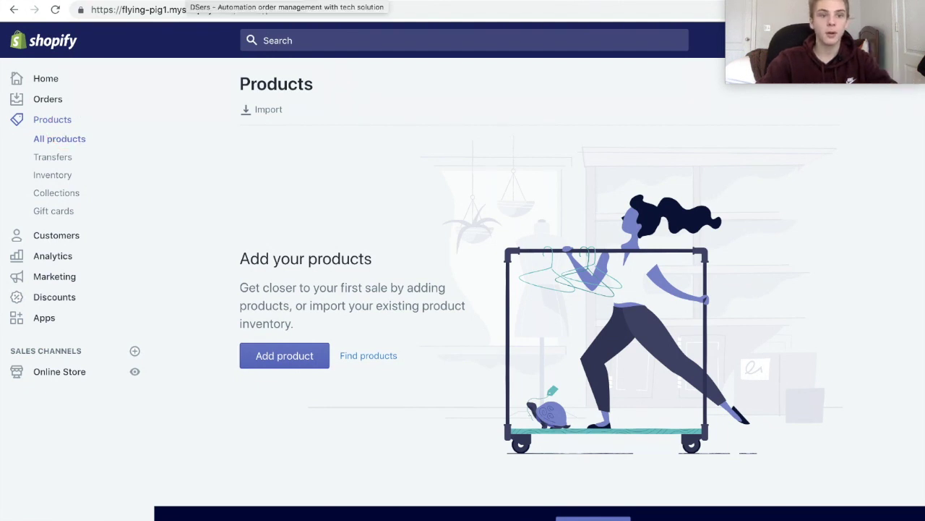
click(217, 1)
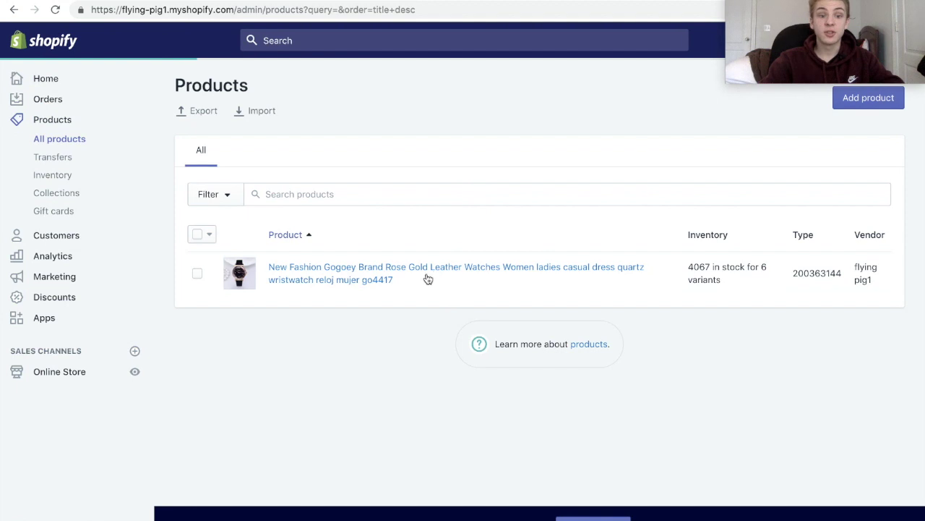
click(423, 280)
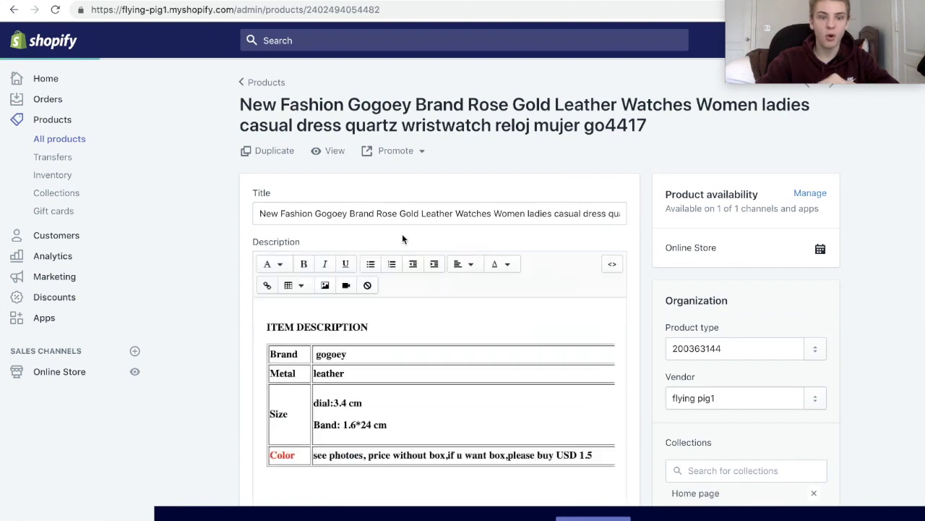
Delete the long AliExpress product title and look over the imported description.
drag(261, 215, 647, 213)
key(BackSpace)
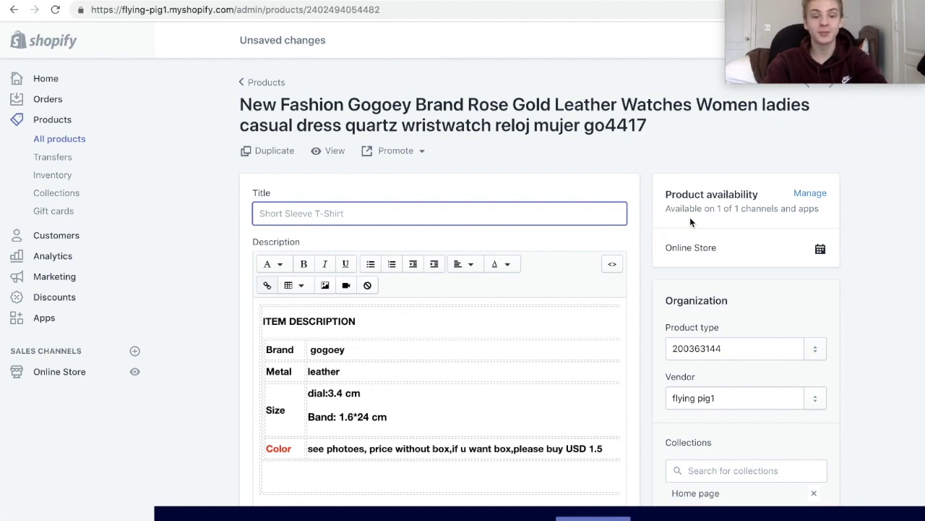
scroll(613, 242, down, 5)
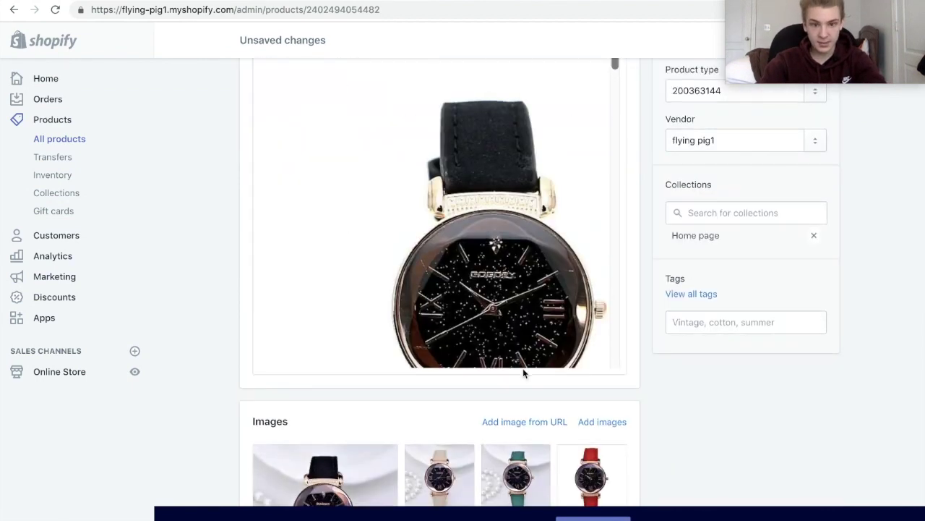
scroll(522, 368, down, 3)
scroll(519, 209, down, 2)
scroll(519, 208, up, 3)
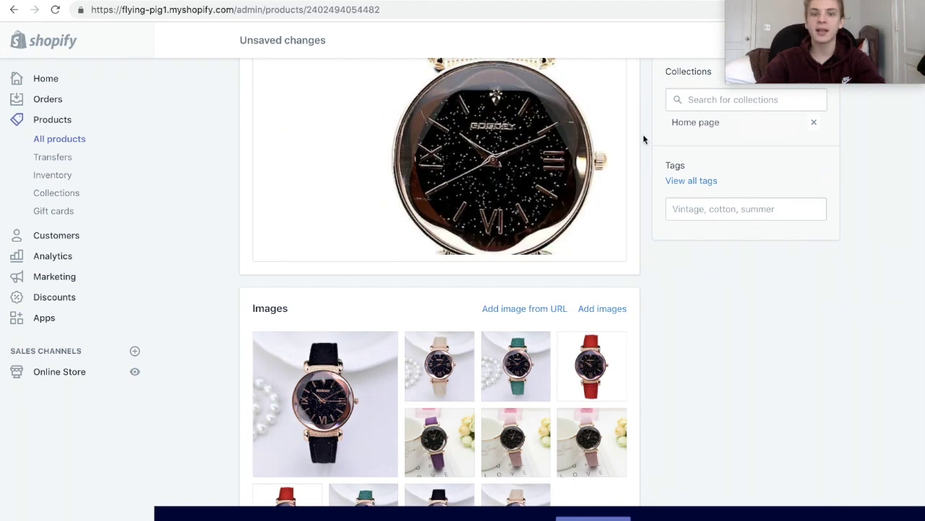
scroll(564, 174, up, 10)
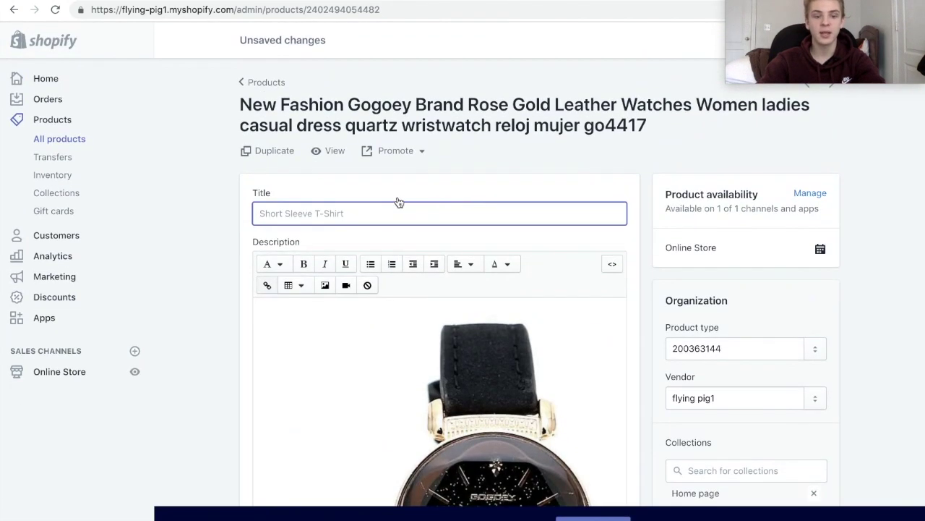
Title the watch product 'Galaxy Quartz Watch'.
text(Galaxy Quartz W)
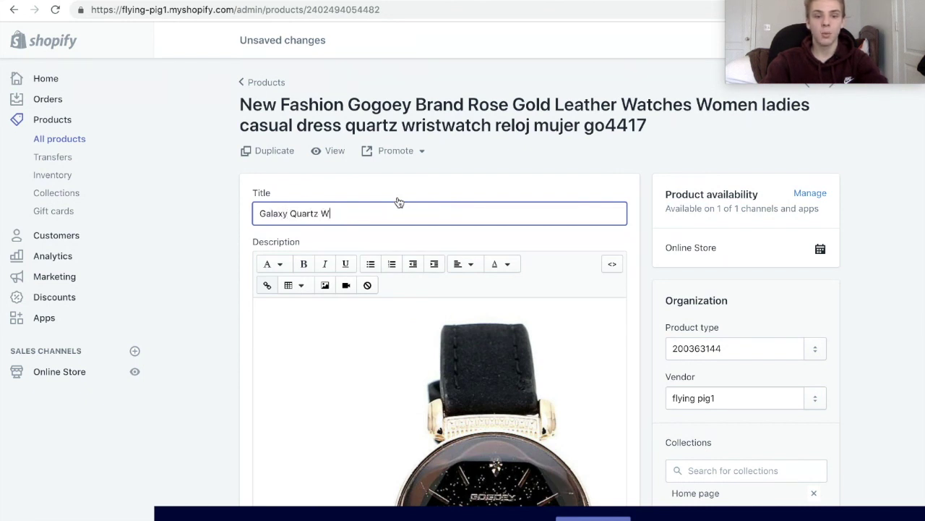
text(atch)
scroll(509, 351, down, 5)
scroll(509, 350, down, 5)
scroll(668, 258, down, 15)
scroll(554, 186, up, 15)
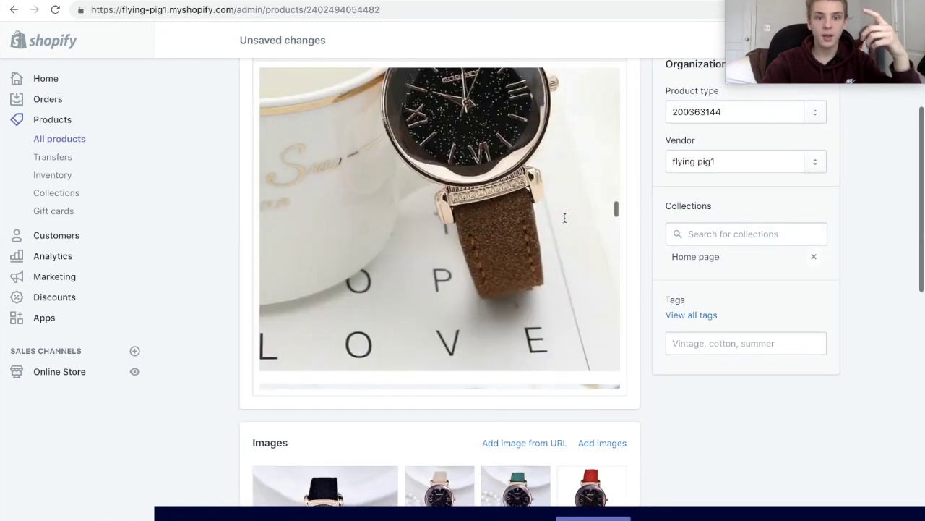
scroll(564, 217, up, 10)
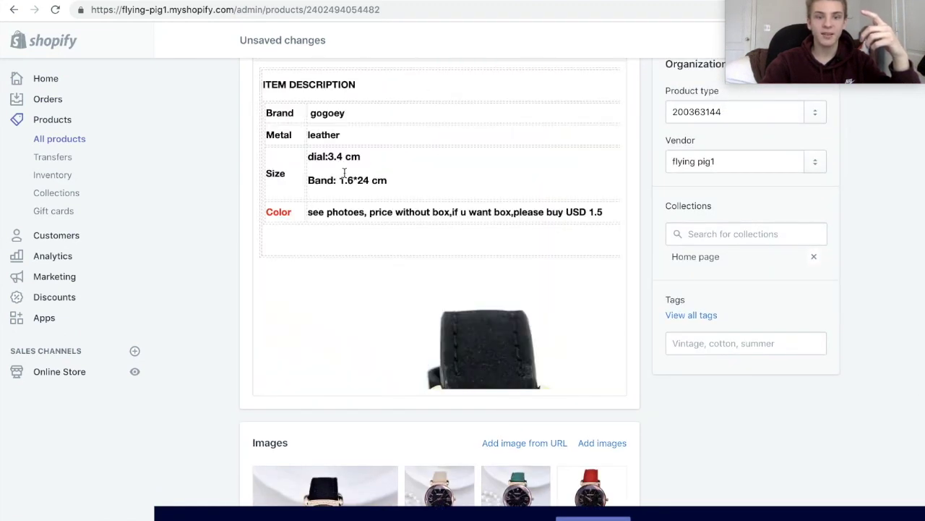
Select and delete all of the imported supplier description content.
click(310, 180)
click(259, 249)
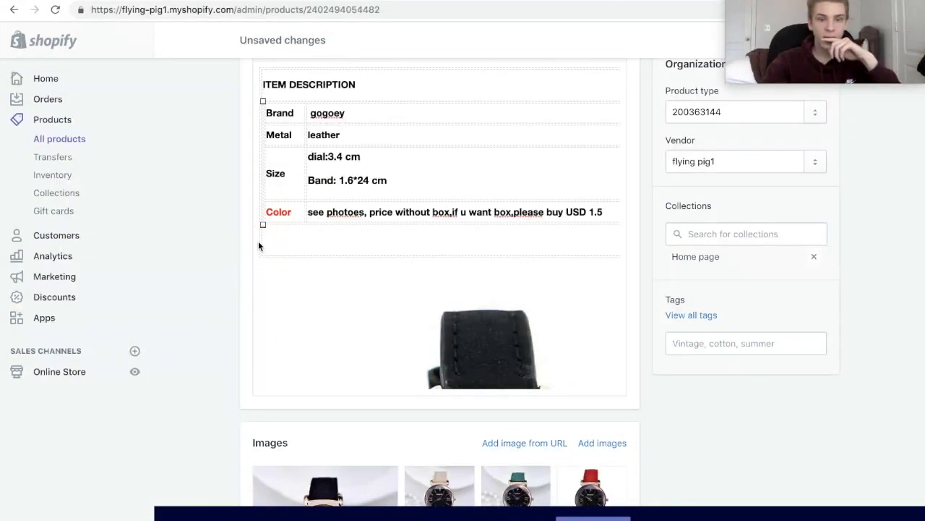
drag(258, 76, 590, 318)
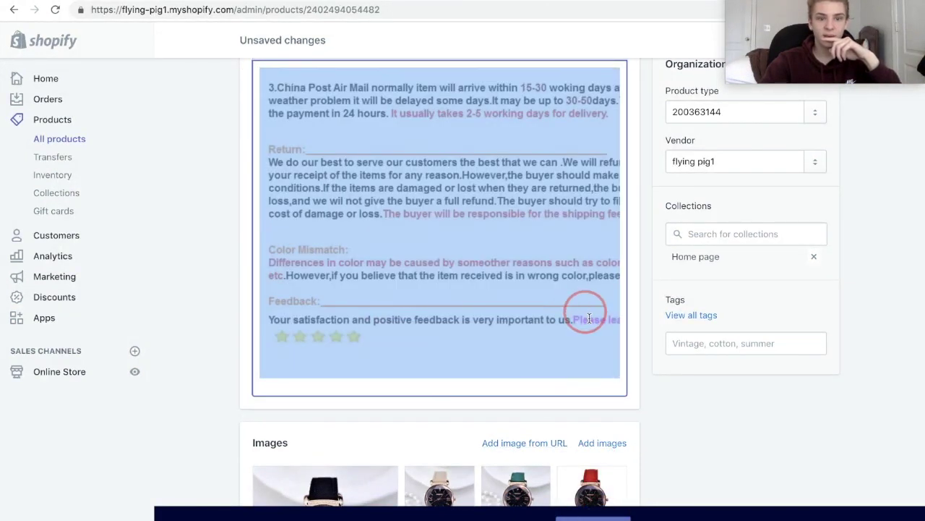
key(BackSpace)
scroll(507, 228, up, 3)
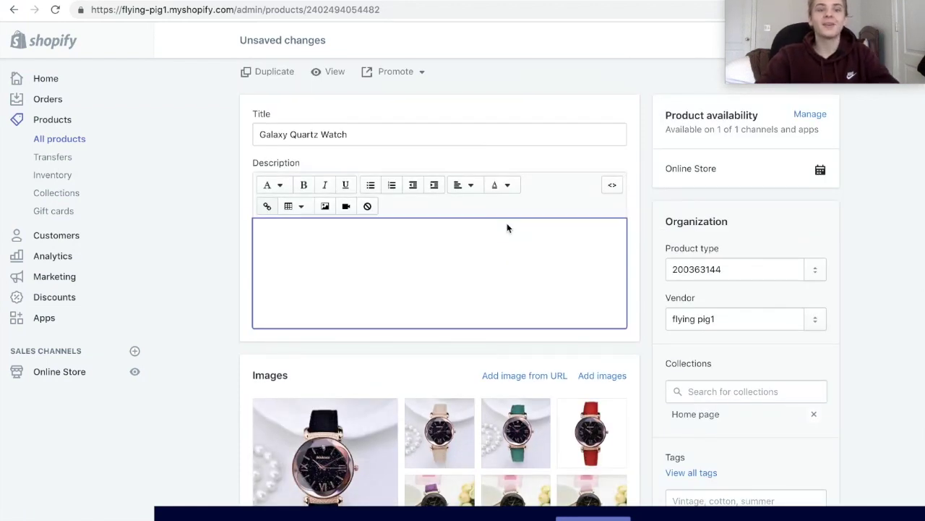
Write the intro: 'Watch the stars wherever you go by wearing our Galaxy Quartz Watch…finest grade leather and quartz on Earth.'.
text(W)
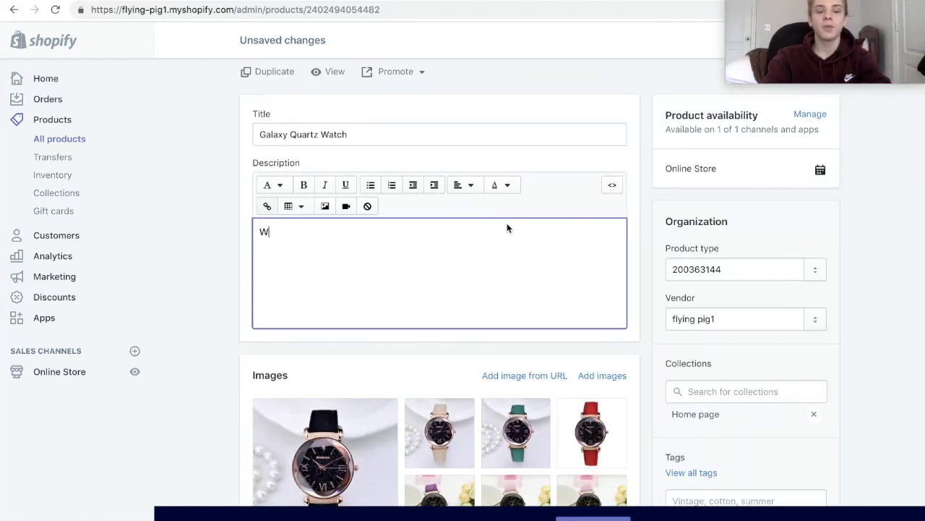
text(atch the s)
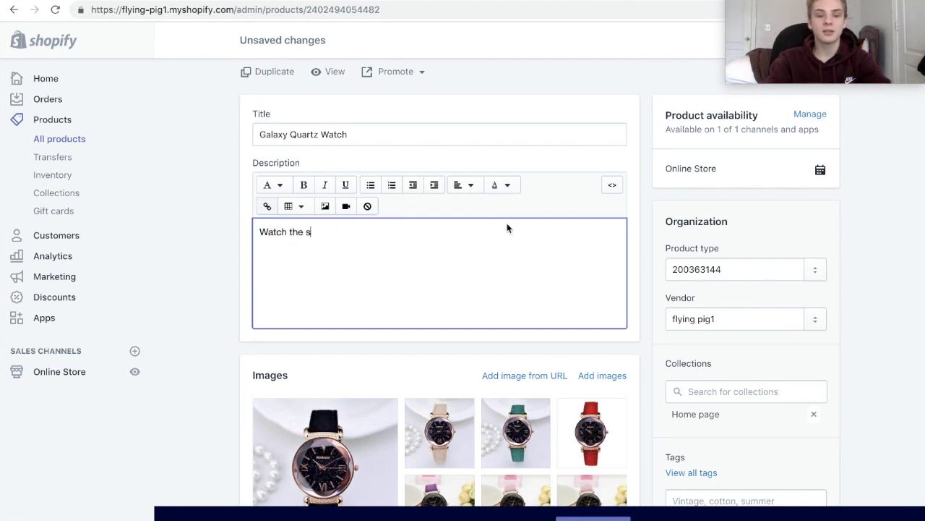
text(tars wherev)
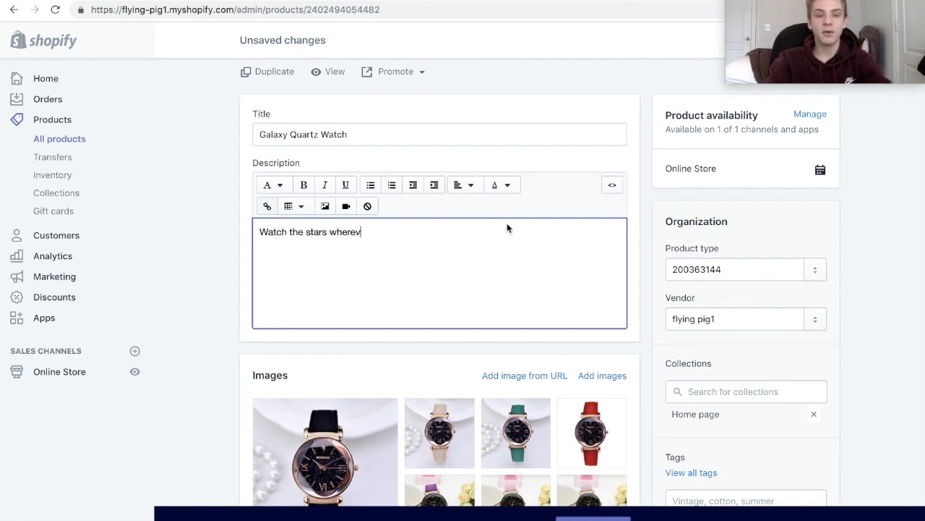
text(er you go by qearin)
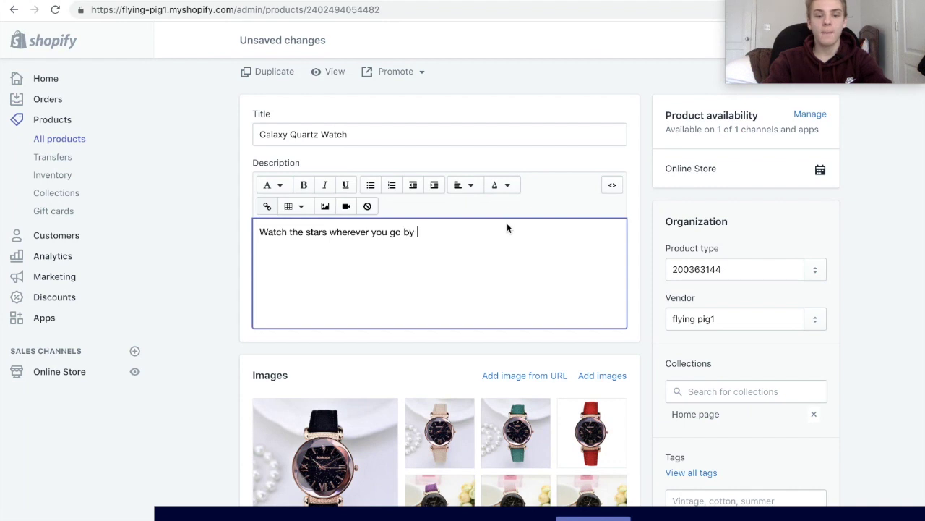
key(BackSpace)
key(BackSpace)
key(BackSpace)
key(BackSpace)
key(BackSpace)
text(wea)
key(BackSpace)
key(BackSpace)
key(BackSpace)
key(BackSpace)
text(wear)
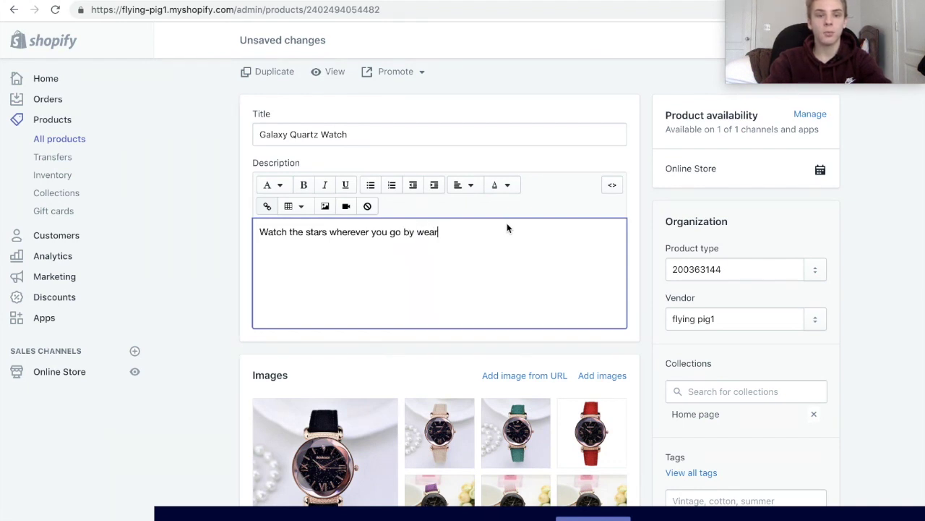
text(ing our Galaxy Qua)
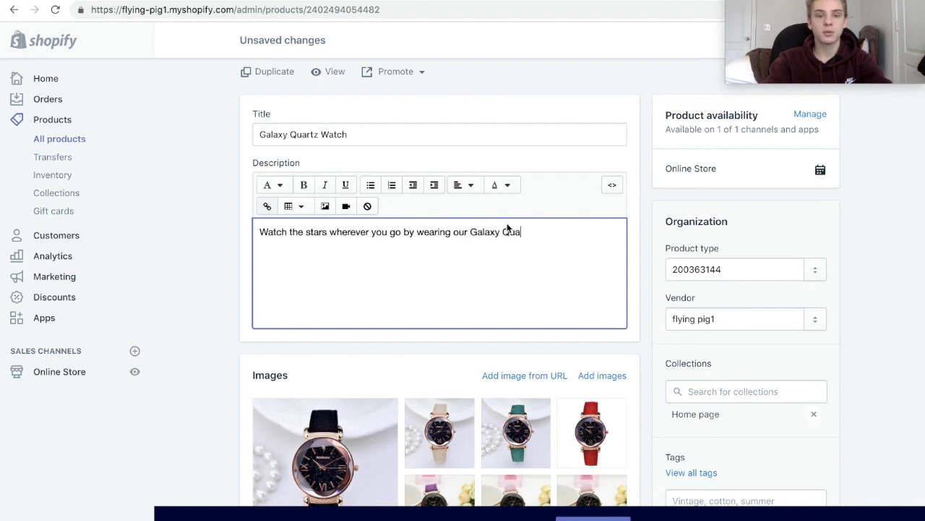
text(rtz Watch)
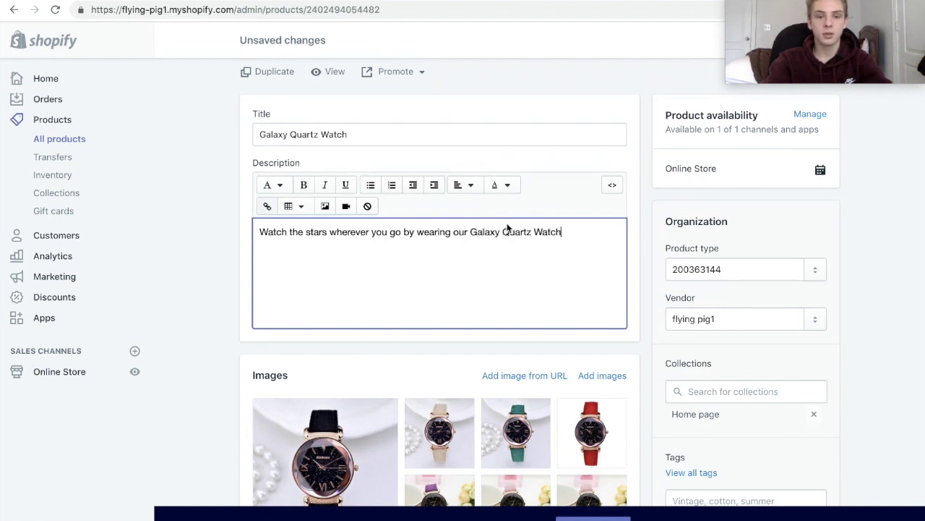
text(. This amaz)
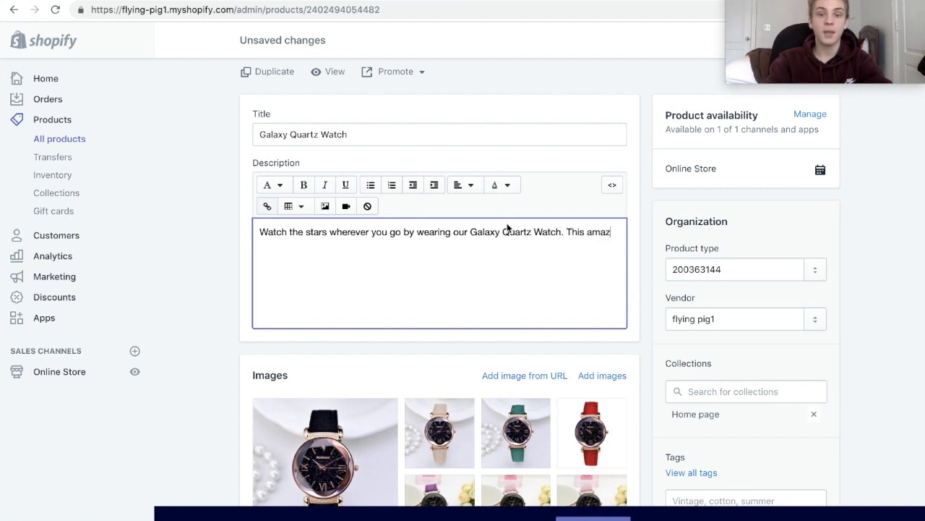
text(ing watch is buiu)
text(t you)
key(BackSpace)
key(BackSpace)
text(using the finest )
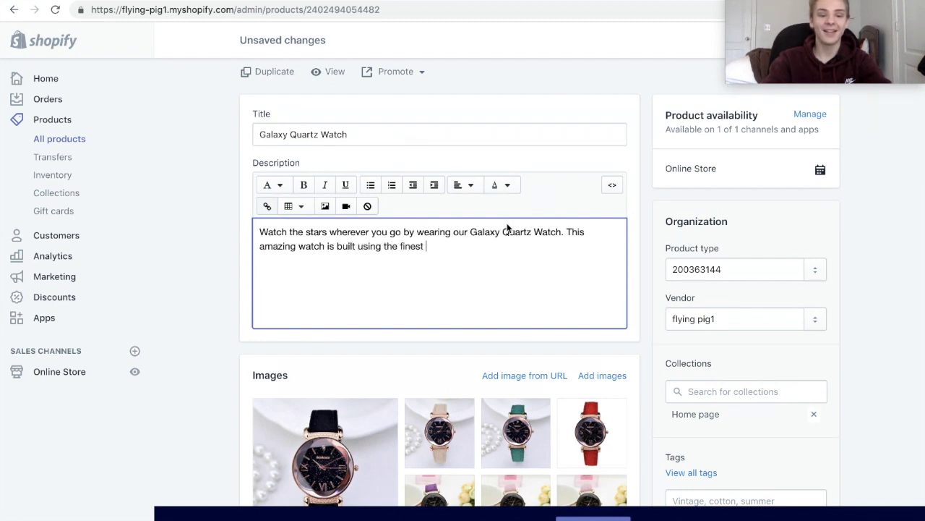
text(grade leather and qu)
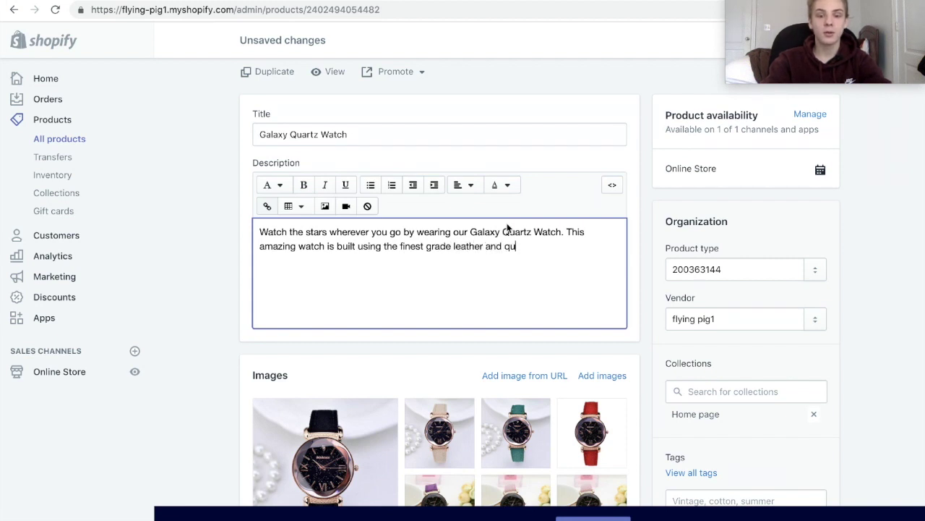
text(artz on Earth.)
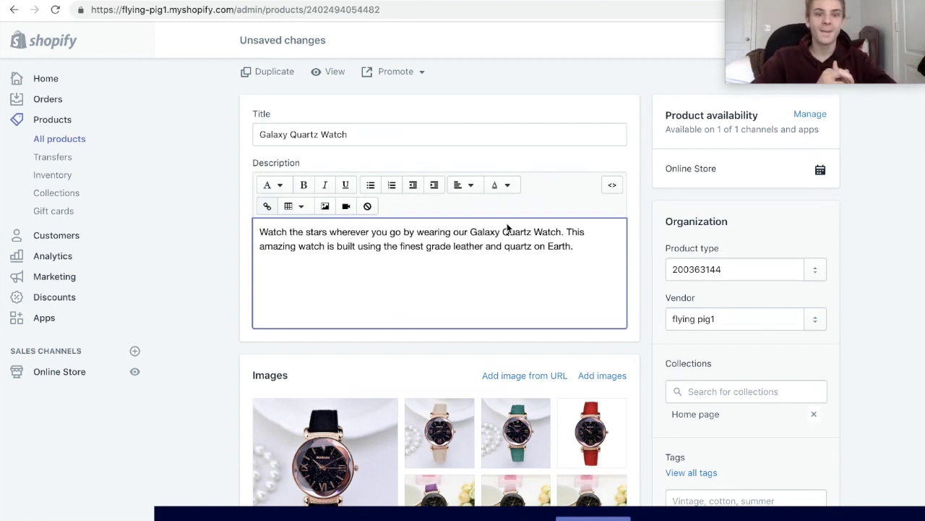
Add a bulleted list: Leather Band, Quartz Capsule, Analog Clock.
key(Return)
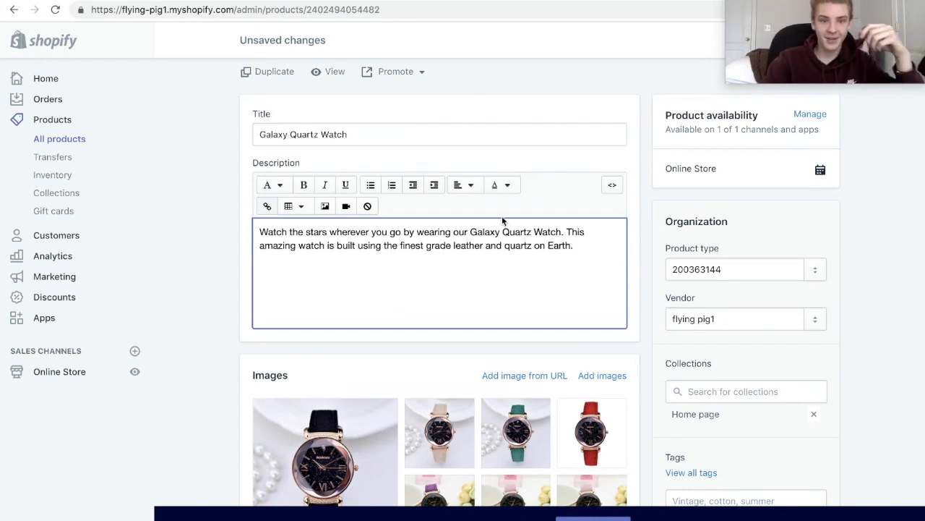
click(370, 185)
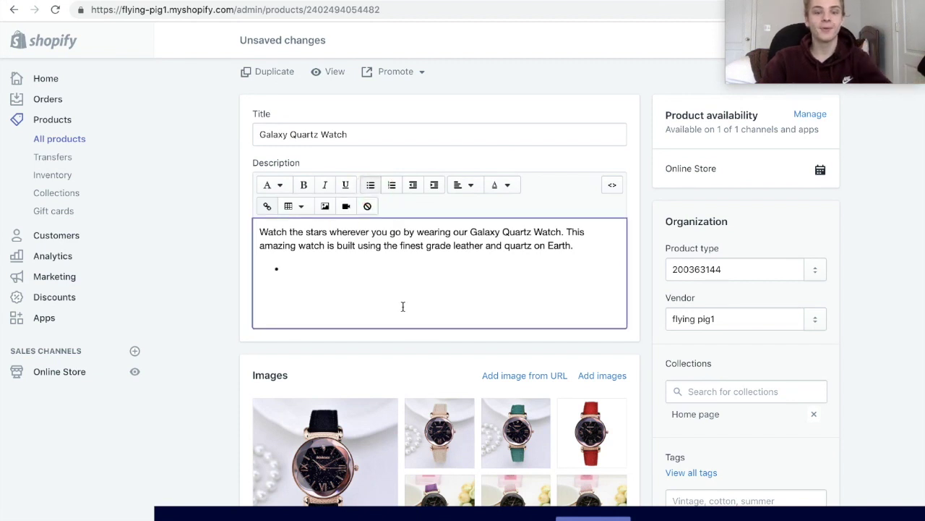
text(Leather Band)
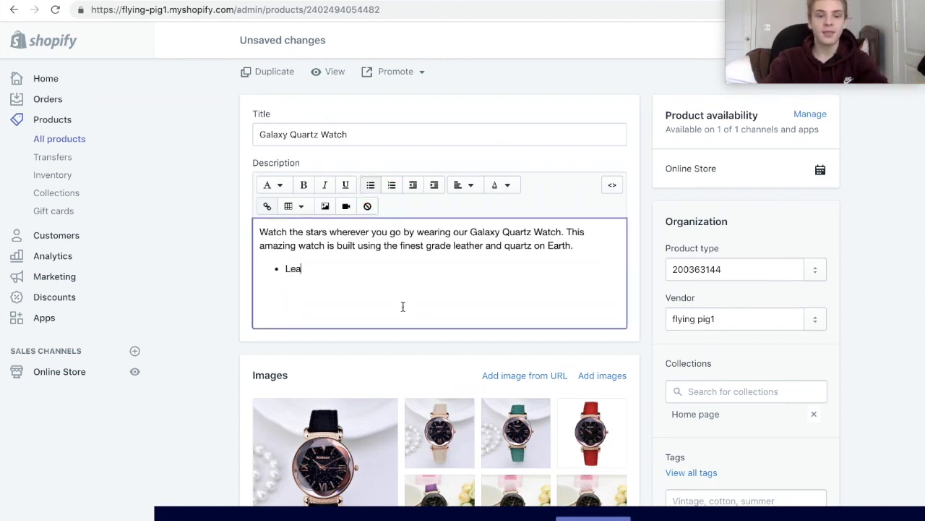
key(Return)
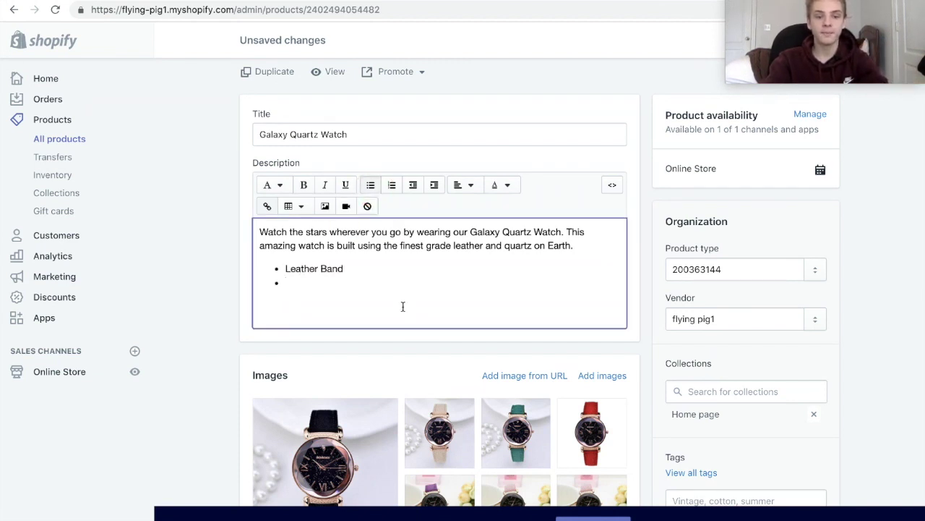
text(Quartz Capsule)
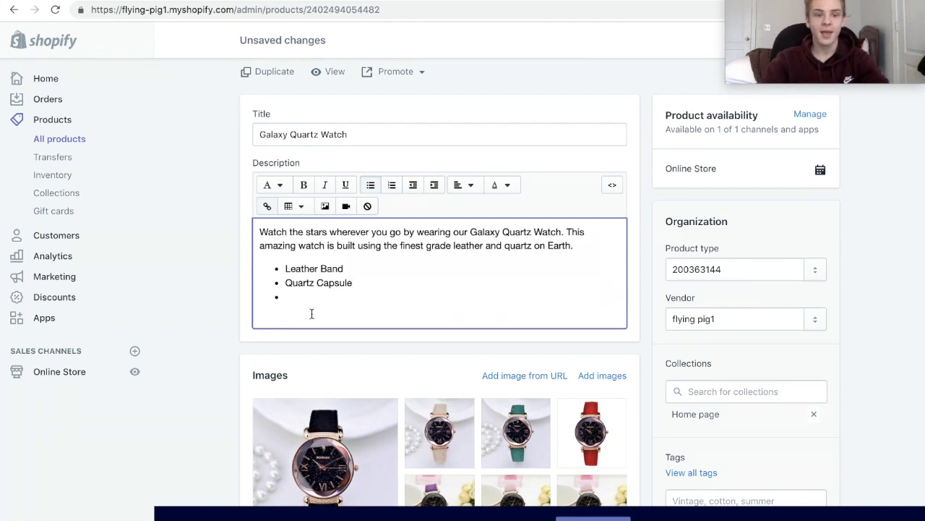
scroll(312, 313, down, 3)
scroll(460, 185, up, 1)
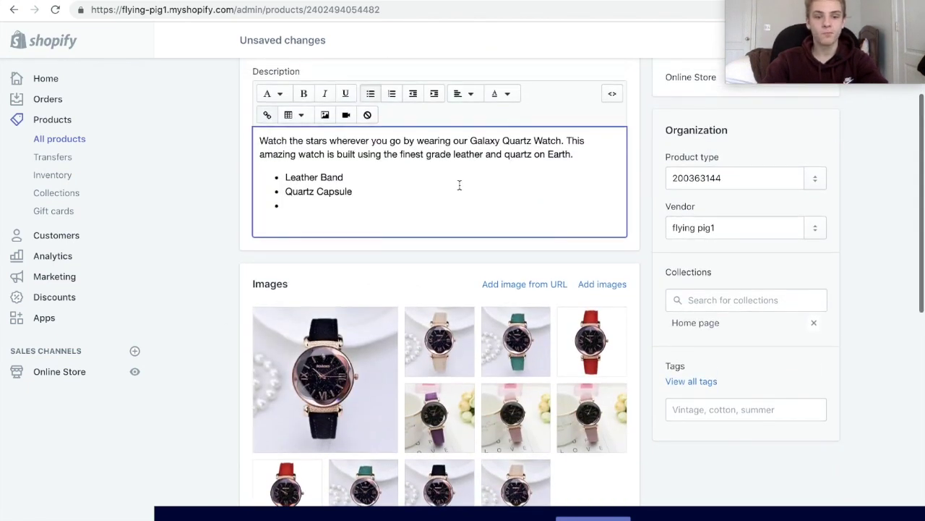
text(Analo)
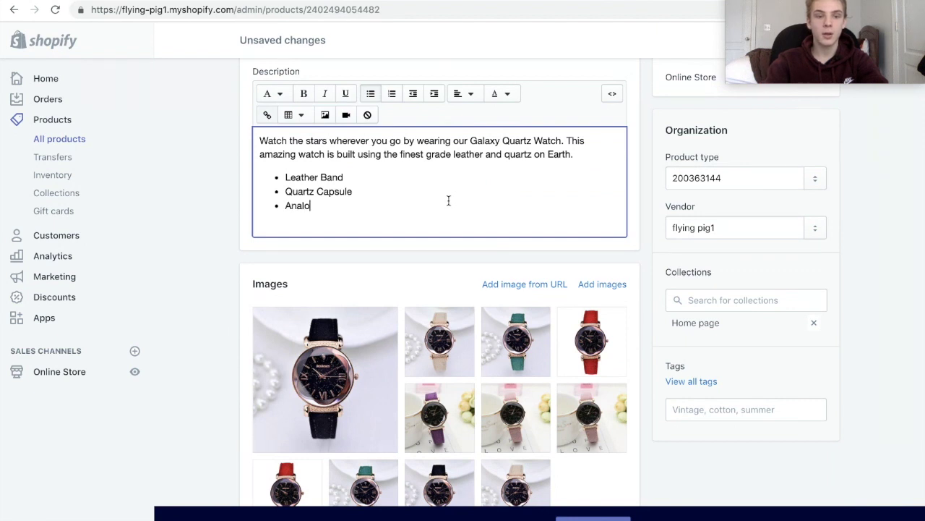
text(g Clock)
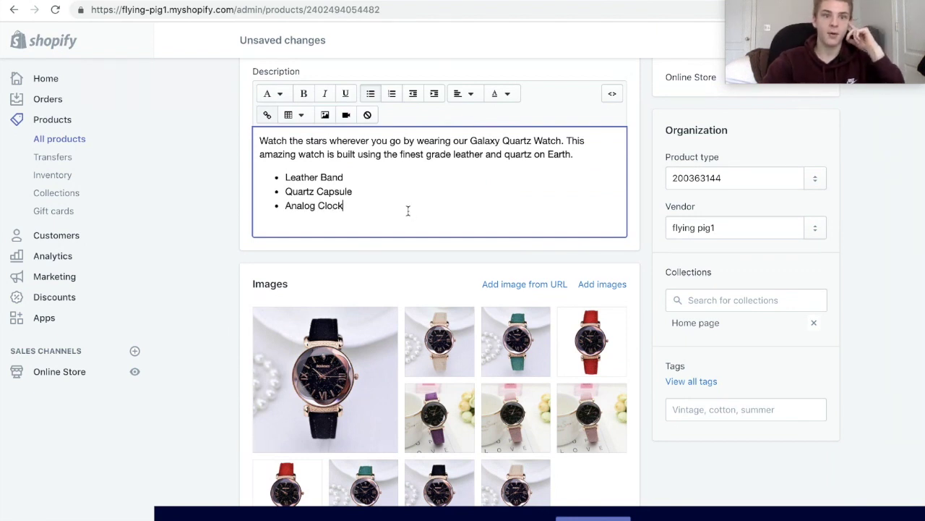
Open the watch's variants in the bulk editor, getting past the unsaved-changes warning.
scroll(473, 263, down, 8)
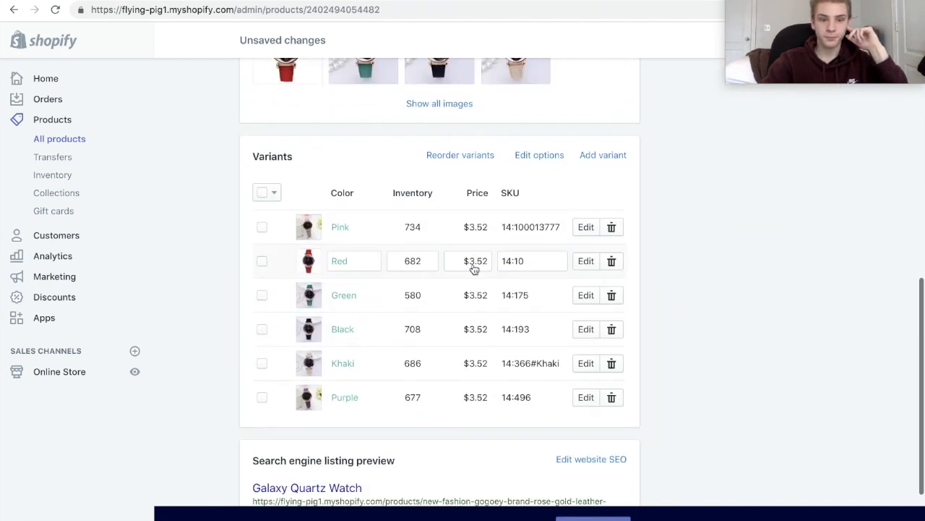
click(474, 134)
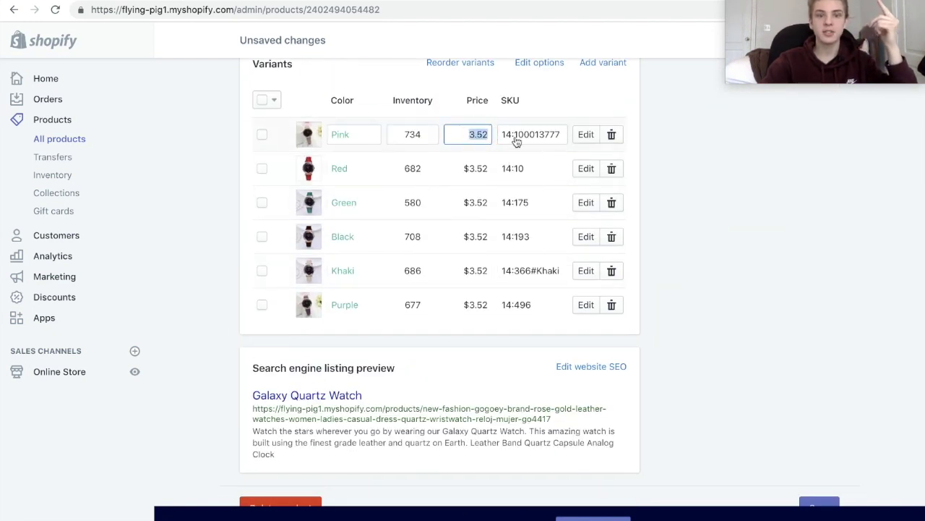
click(585, 135)
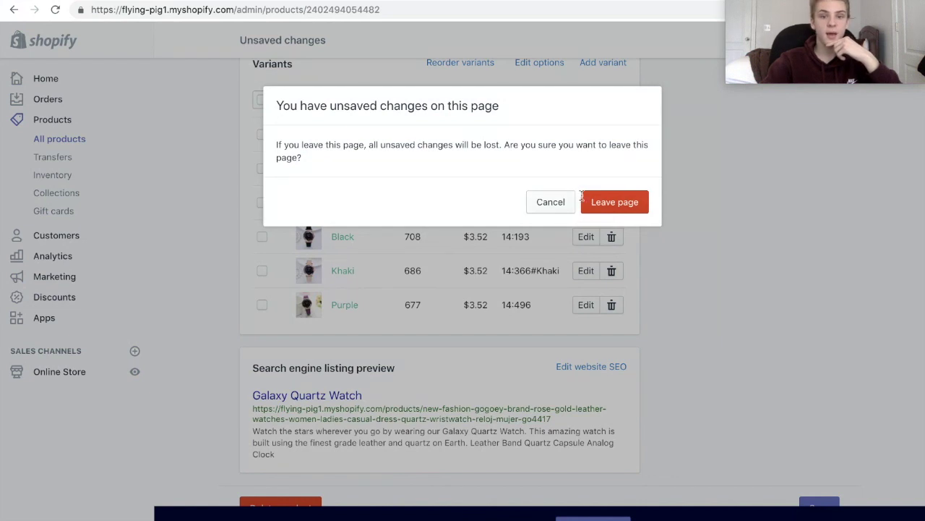
click(562, 199)
click(830, 509)
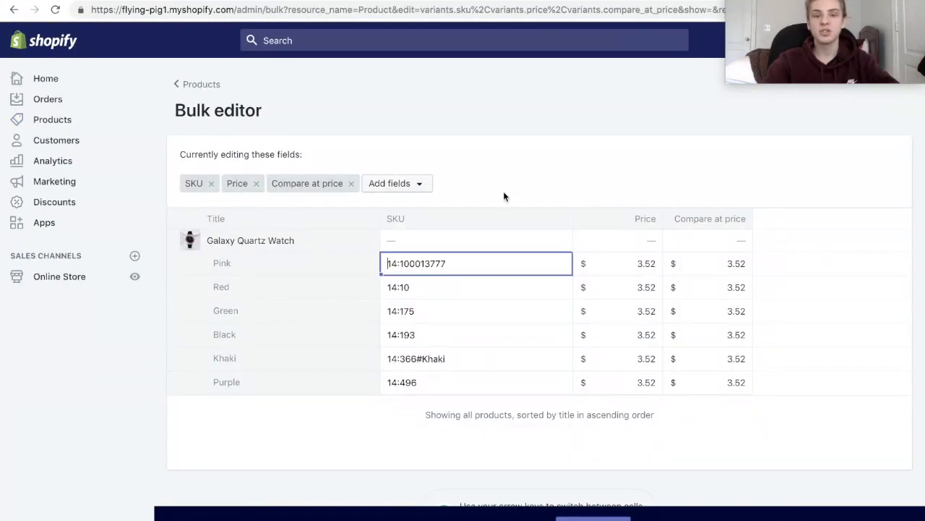
Give the Pink, Red and Green variants price 10 and compare-at price 20.
click(642, 263)
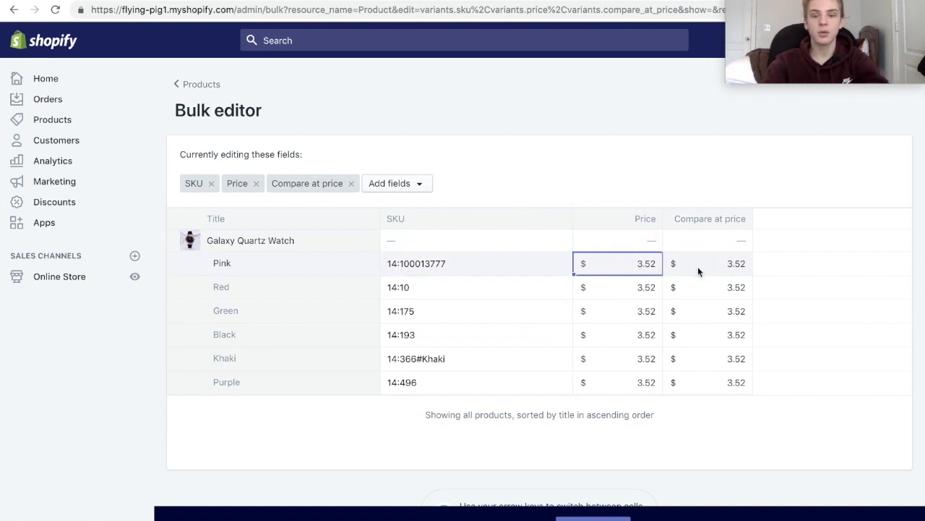
text(10)
click(705, 257)
text(20)
click(635, 293)
text(10)
click(637, 312)
text(10)
click(674, 290)
text(20)
click(688, 311)
text(20)
Price the Black and Khaki variants at 10 with compare-at 20, then save.
click(621, 336)
text(10)
click(687, 335)
text(20)
click(626, 359)
text(10)
click(716, 358)
text(20)
click(624, 382)
click(818, 38)
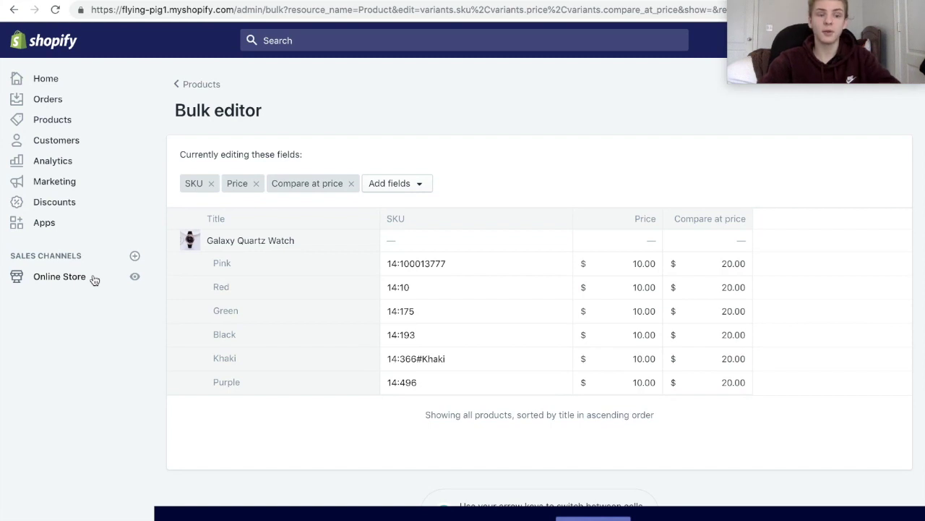
click(94, 280)
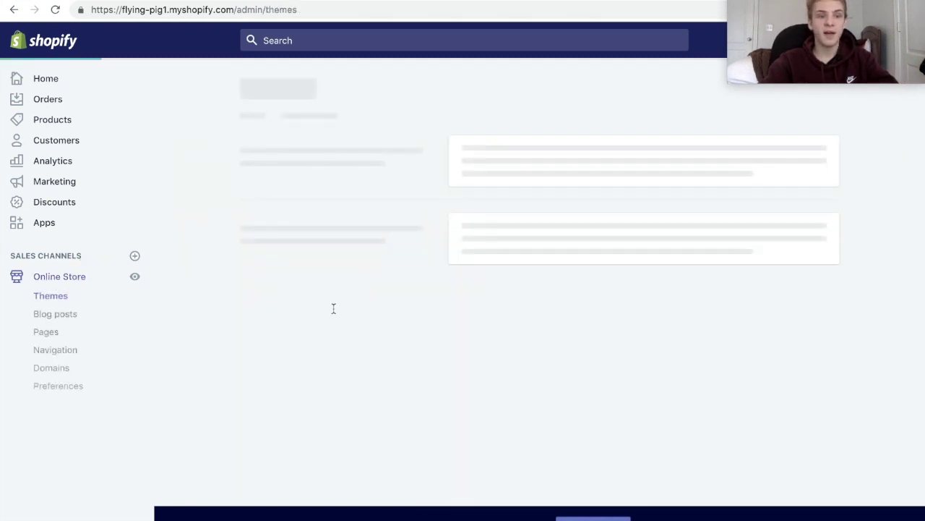
Launch the customizer for the current Debut theme from the Themes page.
click(790, 279)
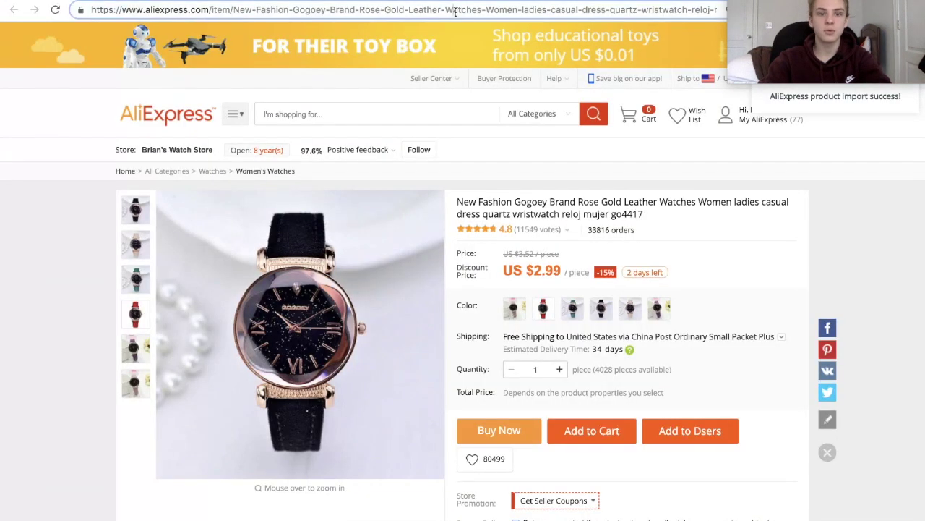
Search Google Images for 'pig'.
click(456, 10)
text(google )
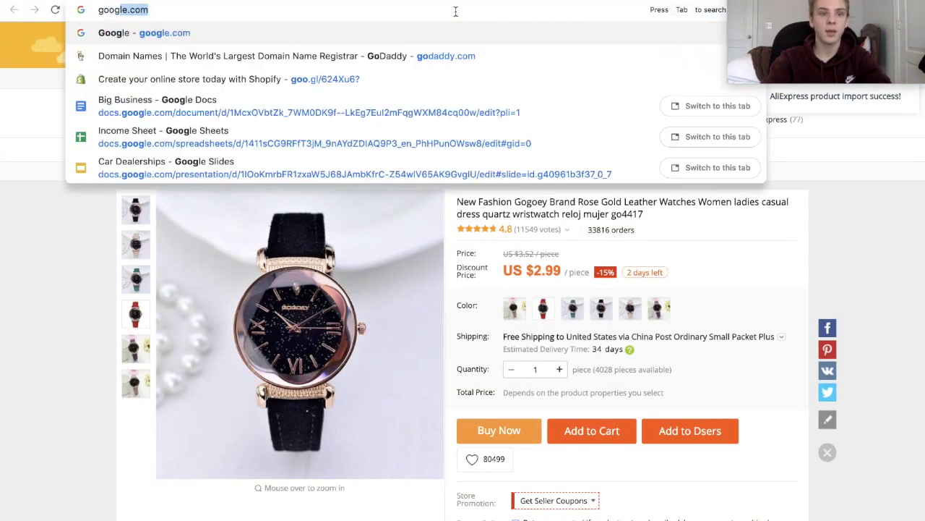
text(images)
key(Return)
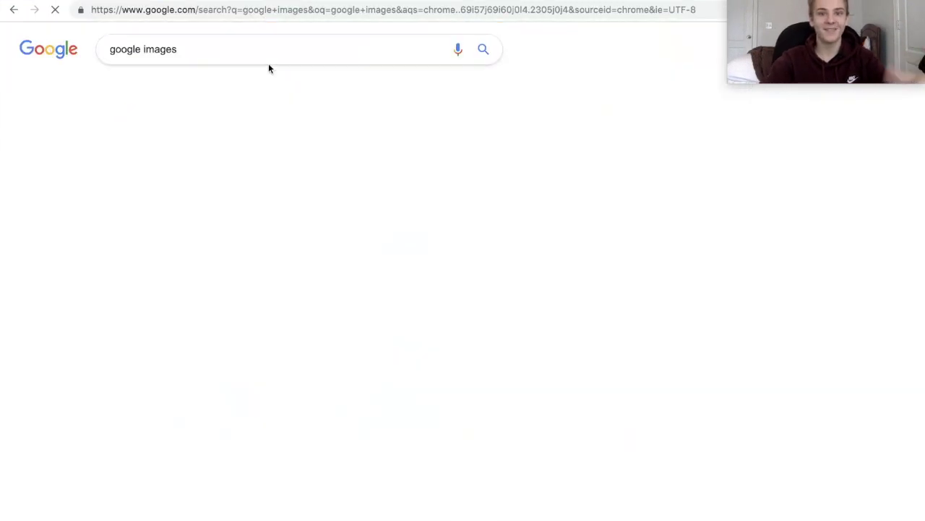
click(153, 86)
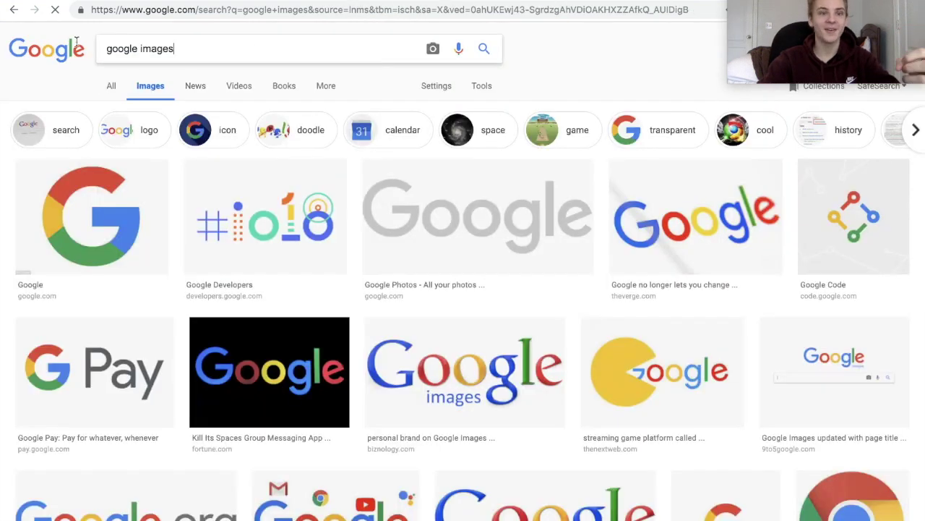
drag(236, 51, 99, 36)
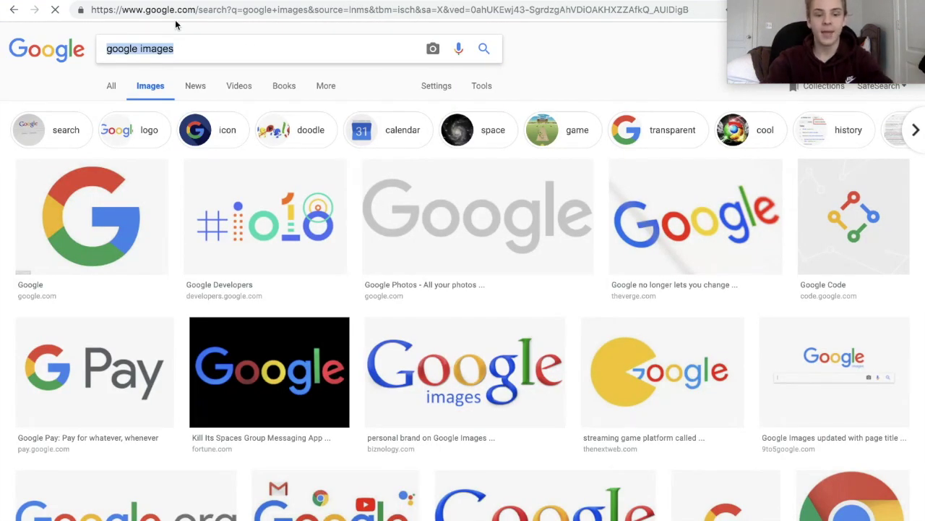
text(pig)
key(Return)
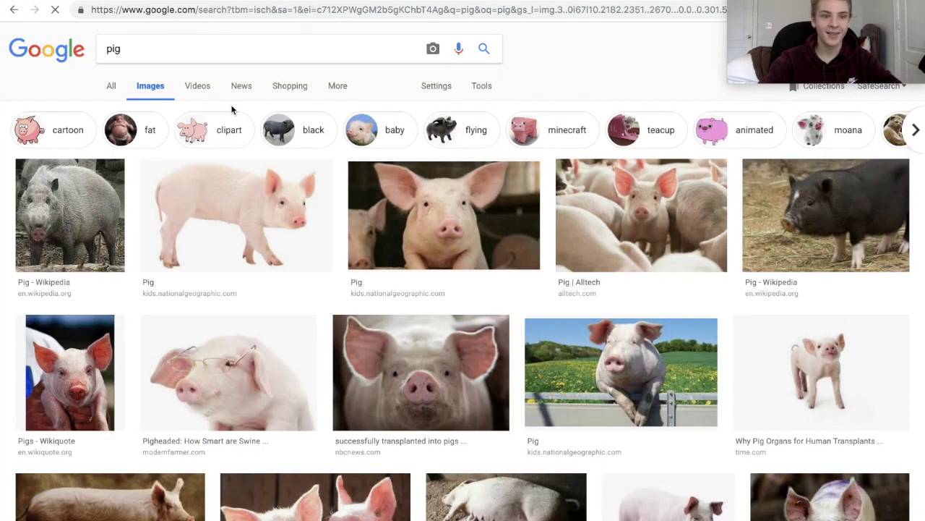
Filter the pig image results to Color: Transparent and browse them.
click(482, 86)
click(160, 109)
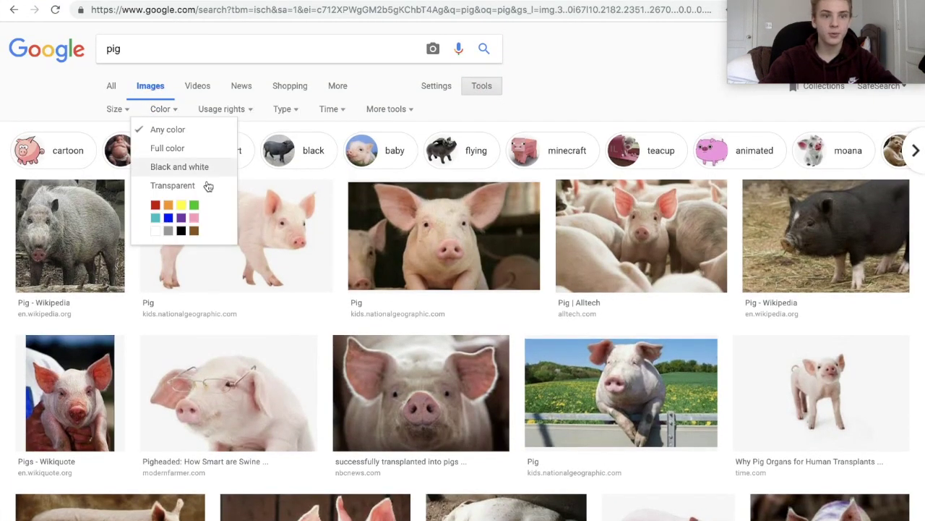
click(192, 187)
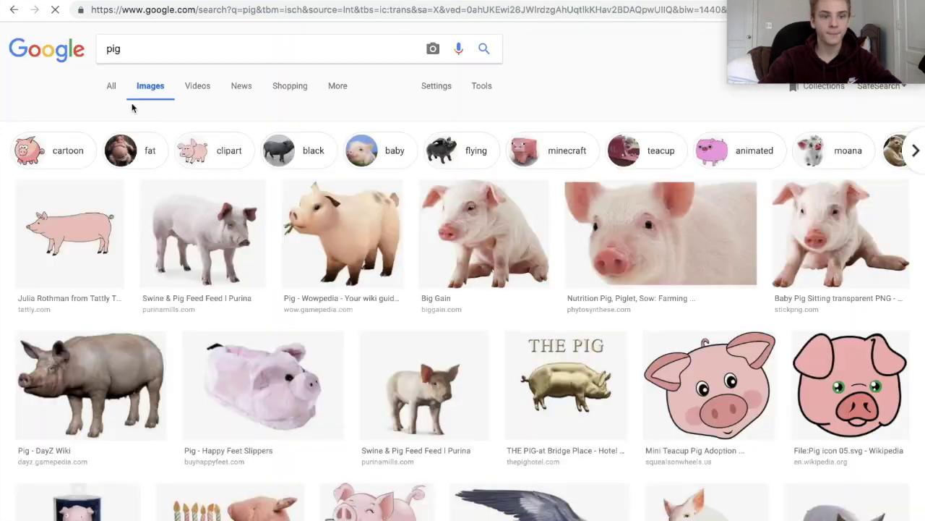
scroll(403, 283, down, 1)
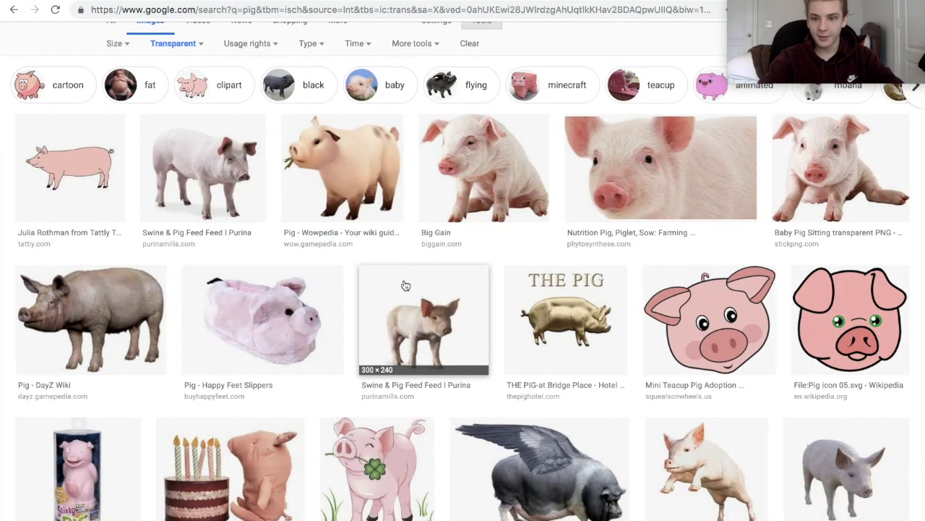
scroll(403, 284, down, 3)
scroll(405, 286, down, 10)
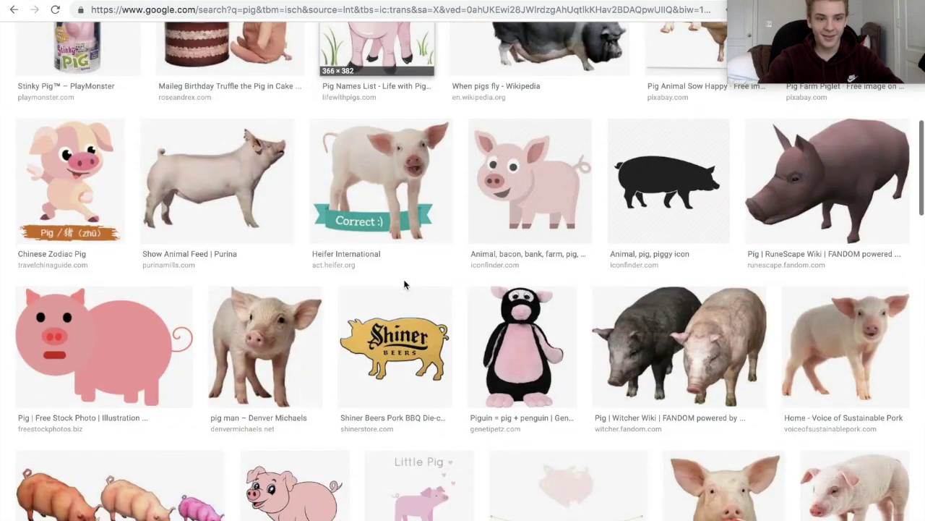
scroll(406, 286, down, 7)
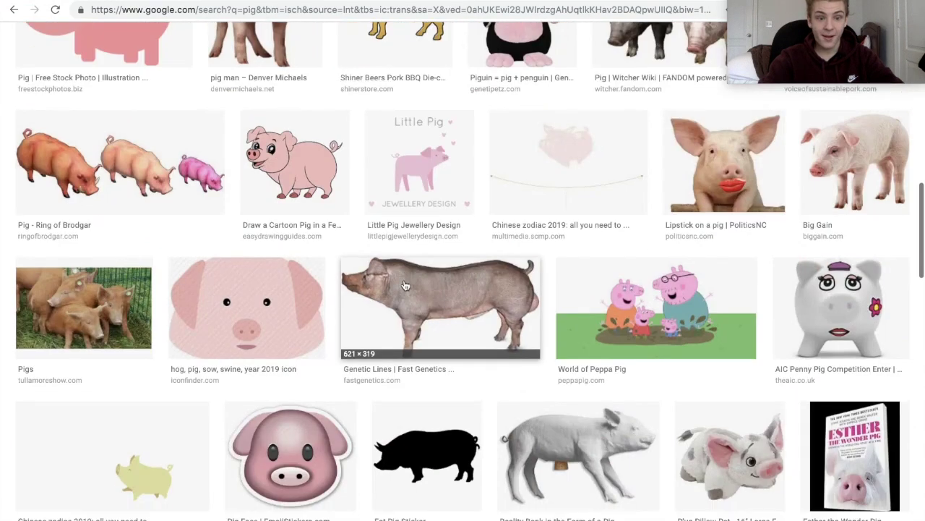
scroll(401, 280, down, 3)
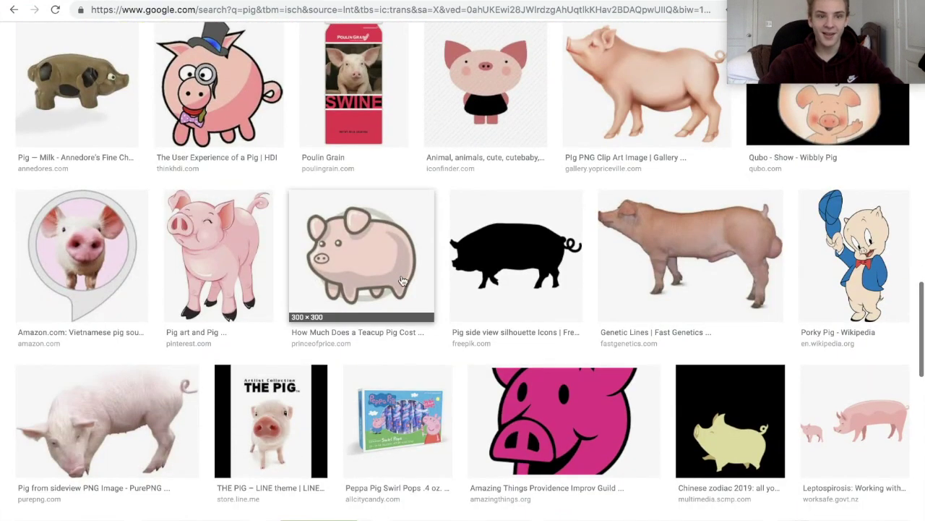
scroll(235, 181, up, 4)
Save the top-hat pig image to the computer and return to the theme editor.
click(235, 180)
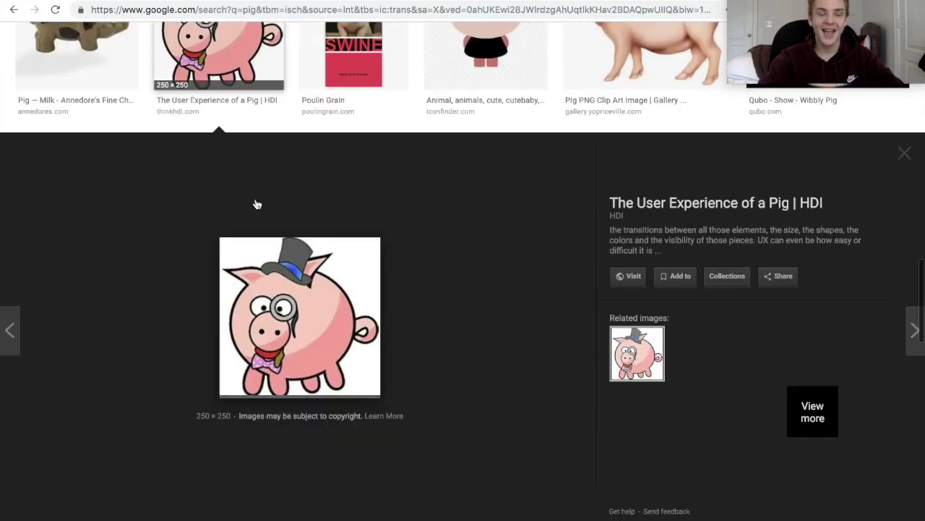
click(338, 304)
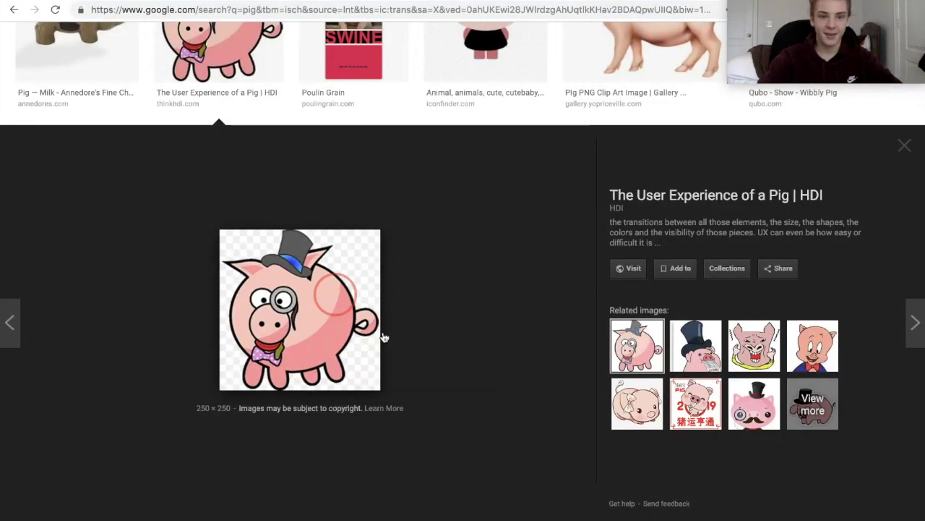
right_click(343, 318)
click(384, 386)
key(Return)
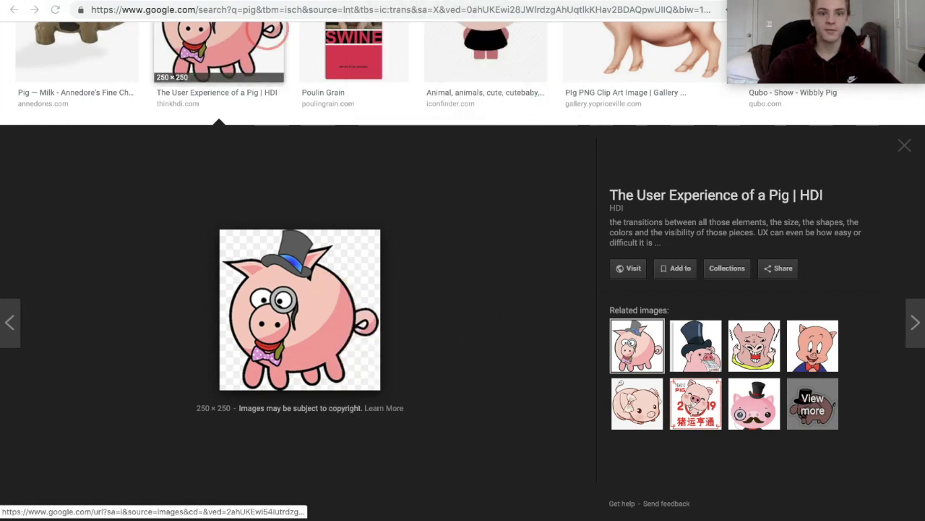
key(ctrl+Tab)
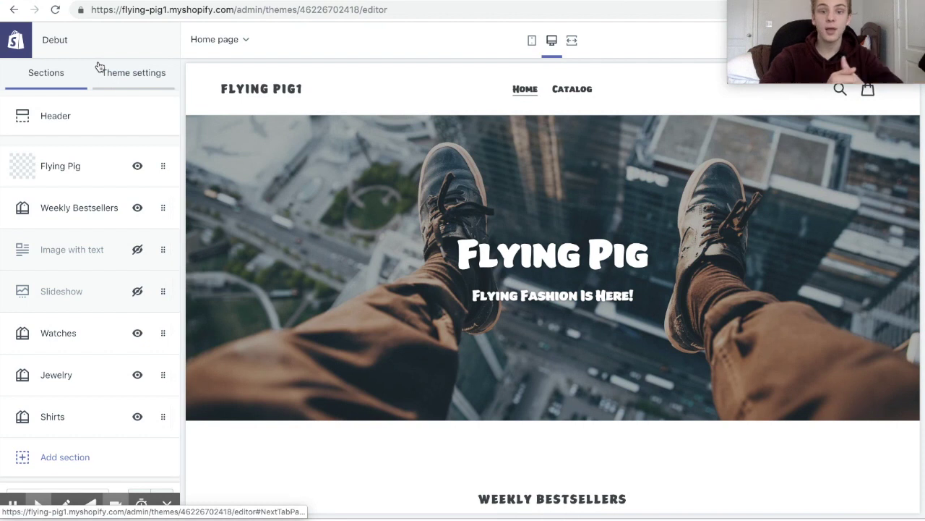
Upload Flying Pig Logo.png and set it as the Header section's logo.
click(99, 123)
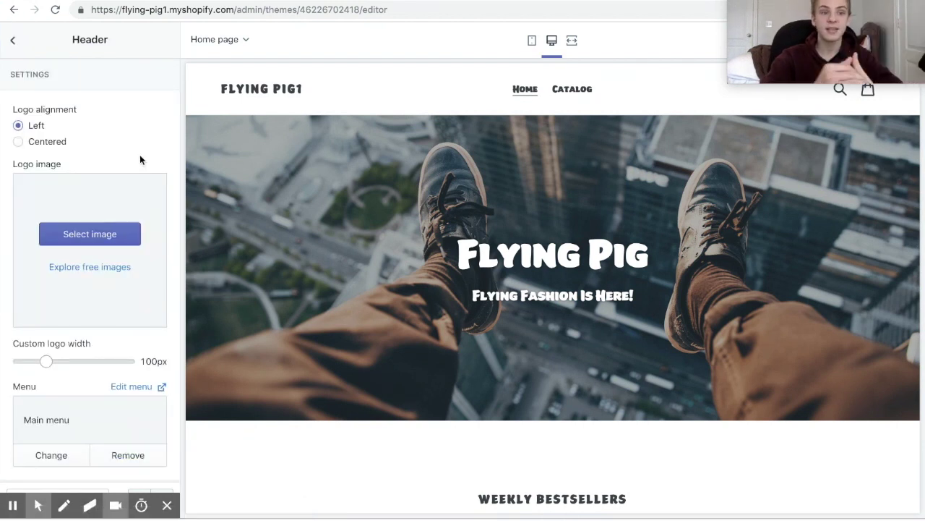
click(109, 232)
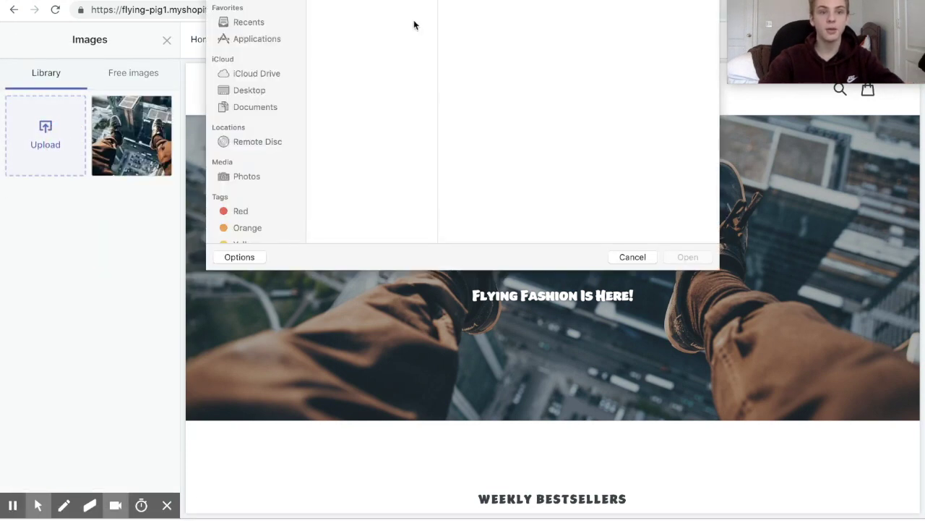
click(684, 258)
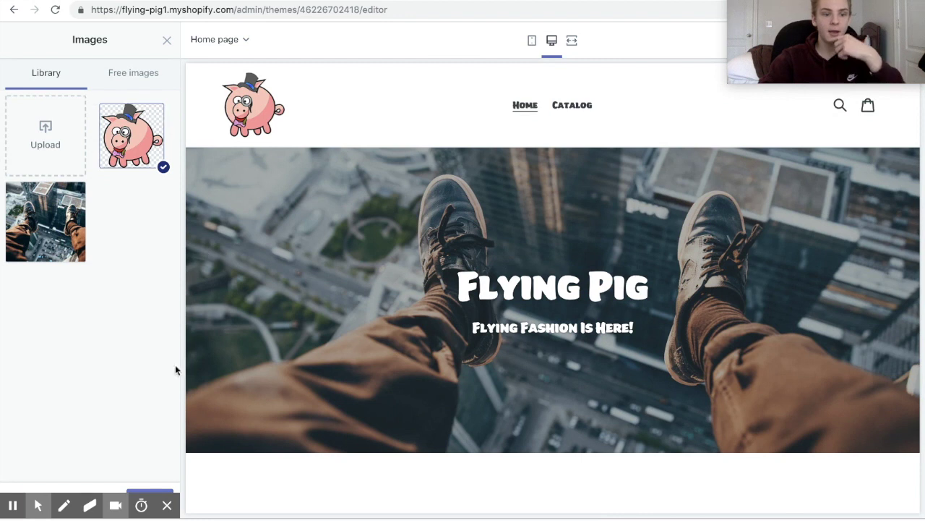
click(155, 495)
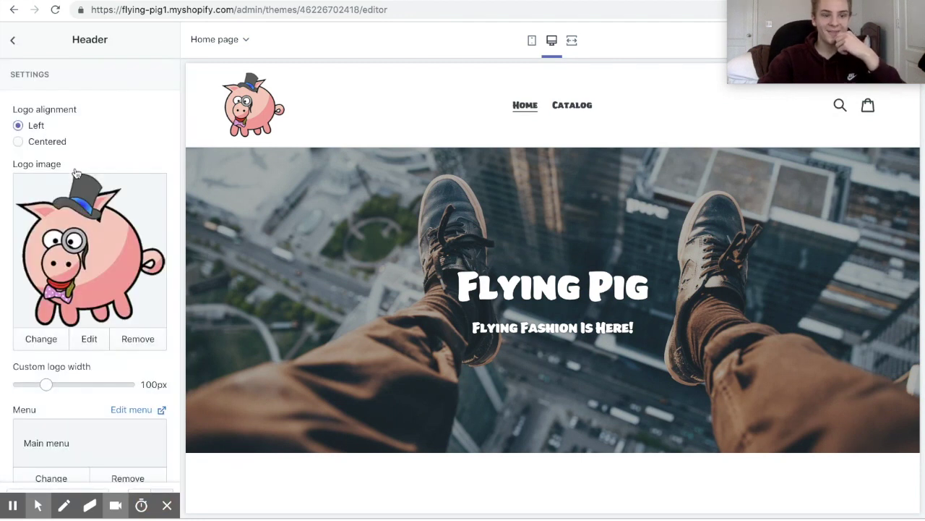
Shrink the header's custom logo width to 50px.
scroll(76, 174, down, 3)
drag(46, 175, 18, 177)
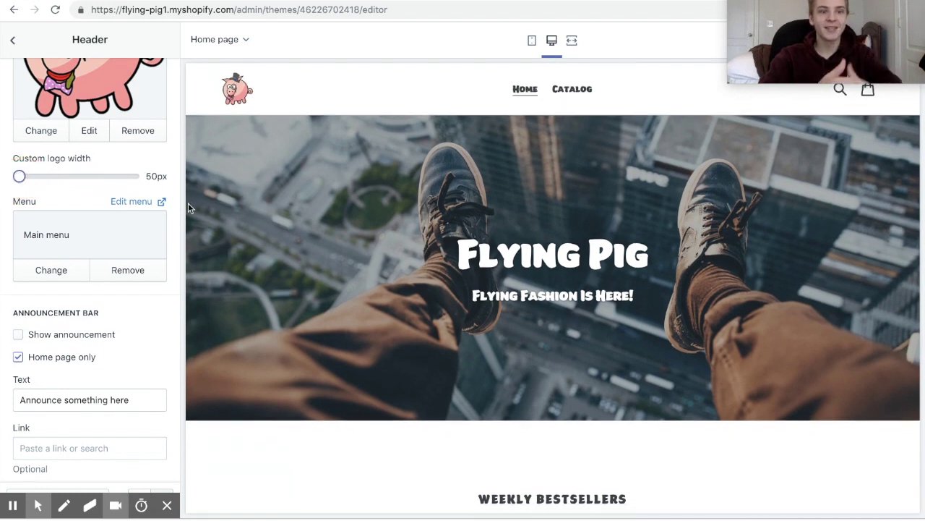
click(12, 45)
scroll(395, 148, down, 10)
scroll(396, 149, up, 5)
scroll(395, 148, down, 15)
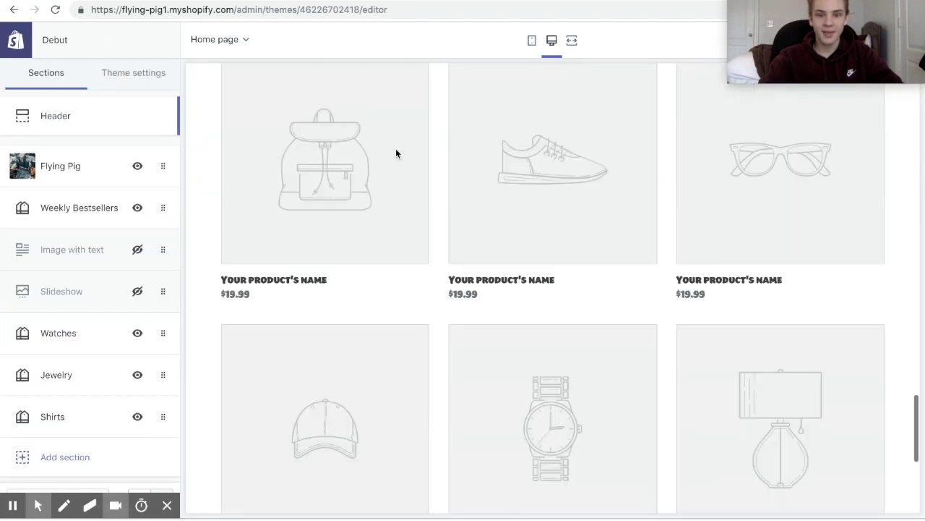
scroll(395, 149, up, 20)
scroll(396, 148, up, 2)
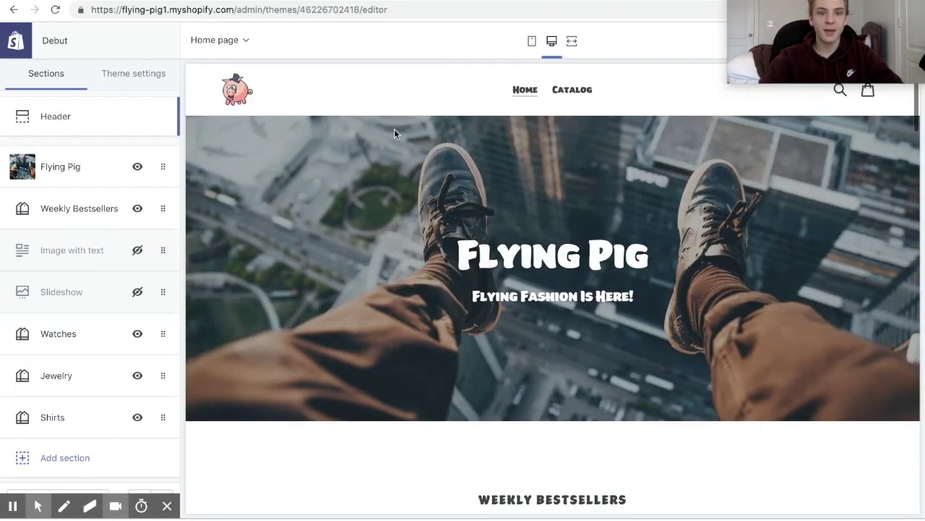
Set the top-hat pig image as the theme's favicon in Theme settings.
click(144, 71)
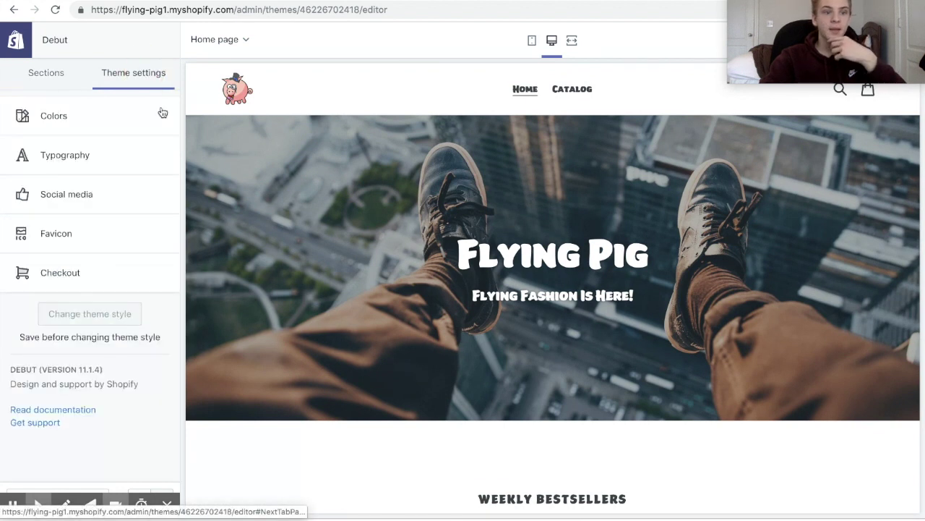
click(132, 234)
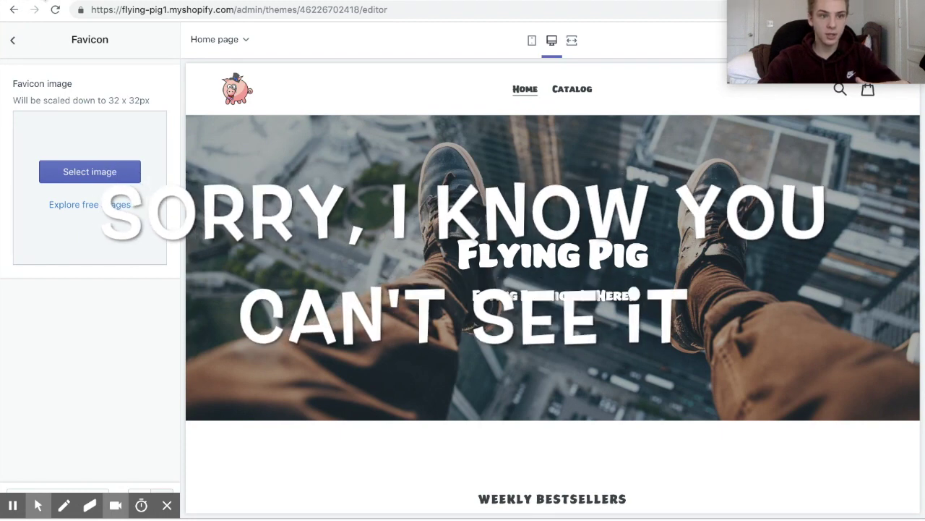
click(126, 172)
click(173, 122)
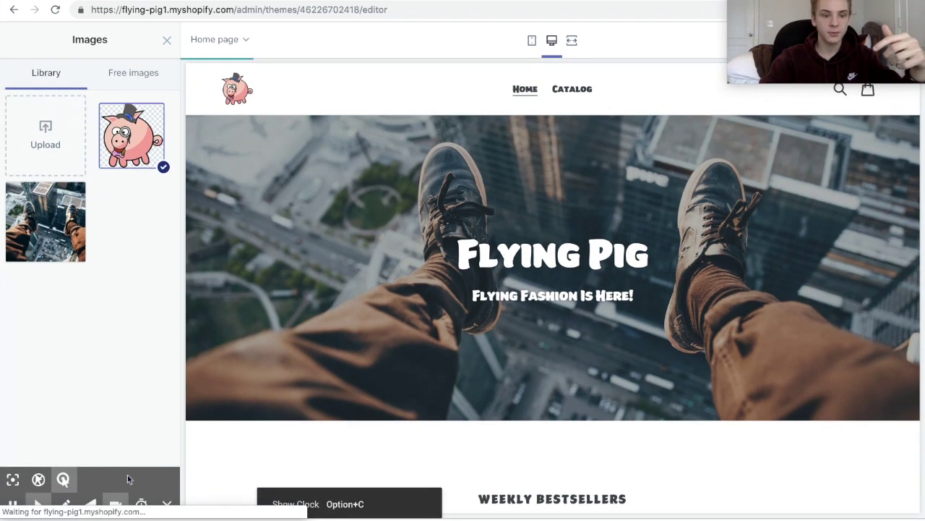
click(123, 477)
click(13, 42)
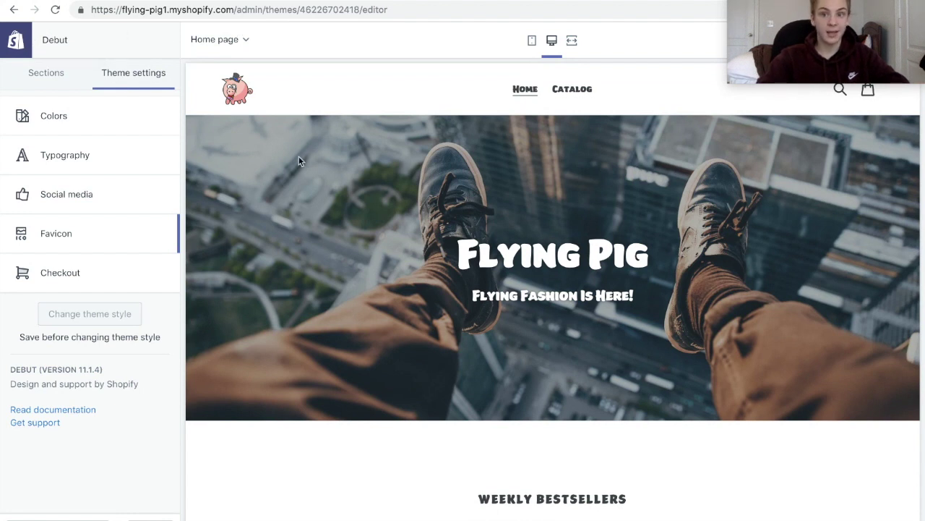
click(89, 275)
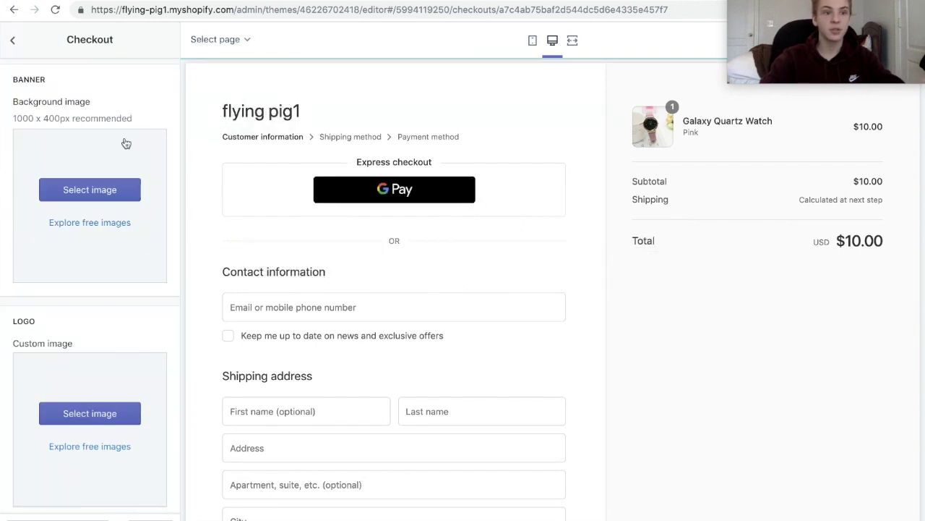
Use the city skyline photo as the checkout banner background.
click(112, 188)
click(73, 213)
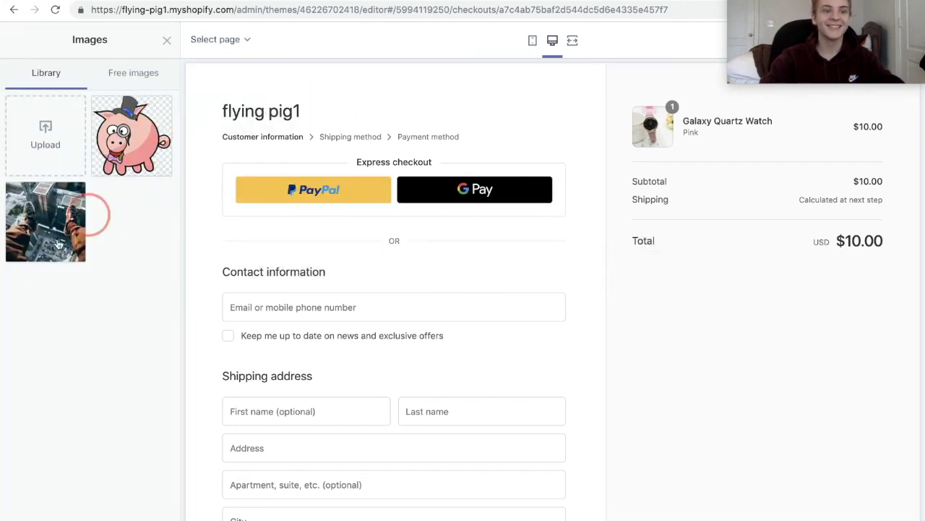
click(150, 515)
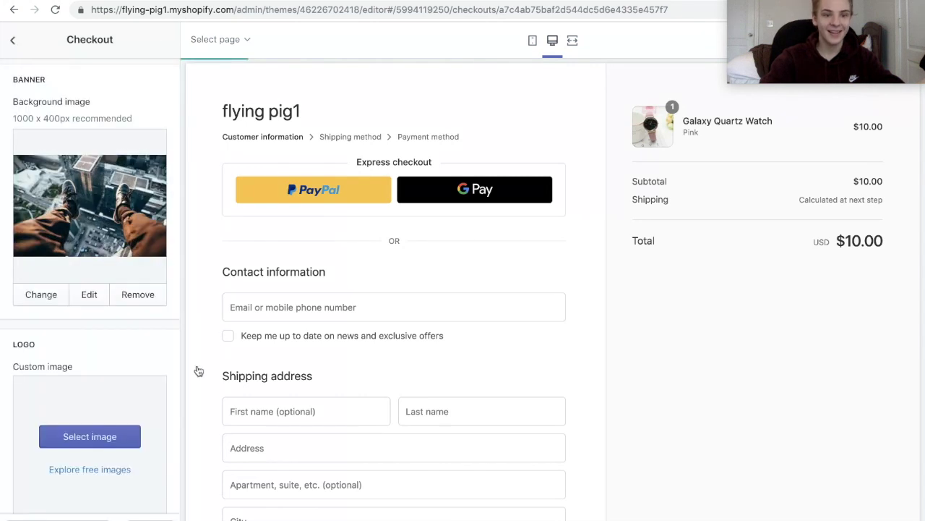
Set the top-hat pig cartoon as the checkout logo.
click(121, 436)
click(132, 137)
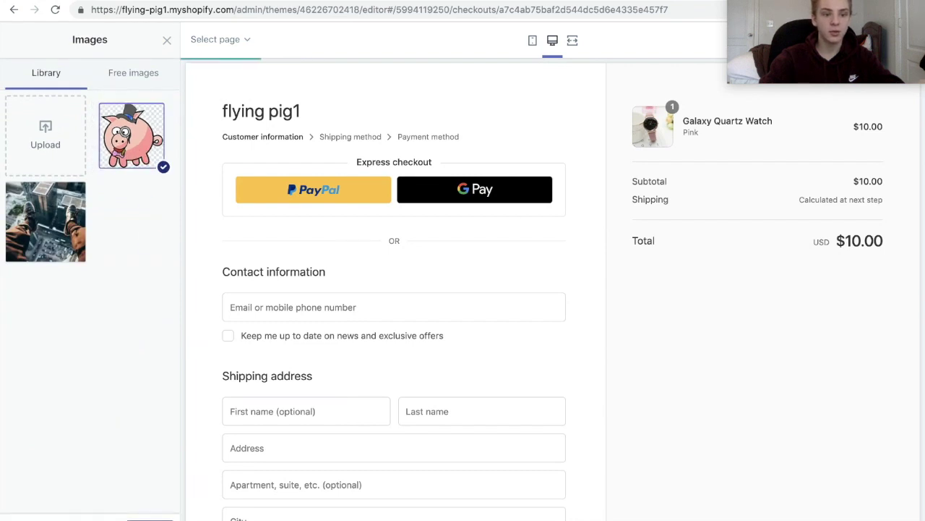
click(150, 516)
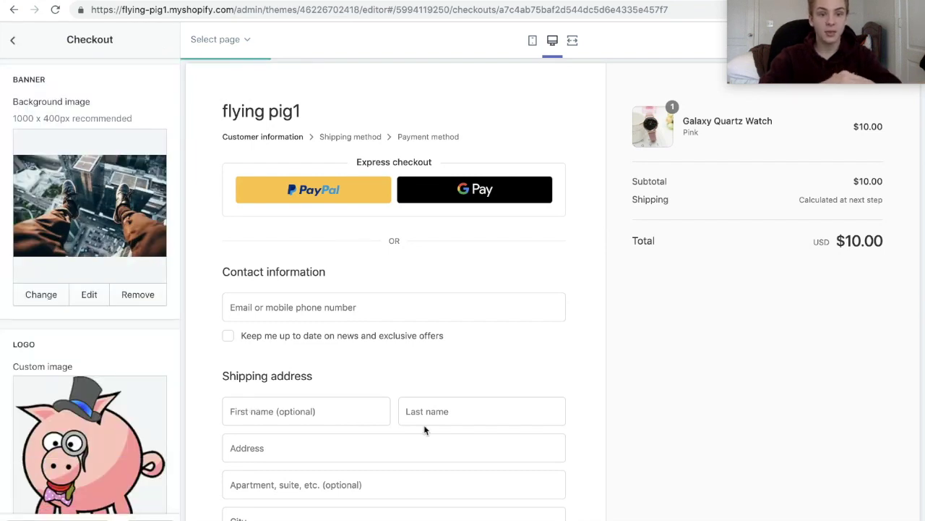
scroll(423, 427, down, 3)
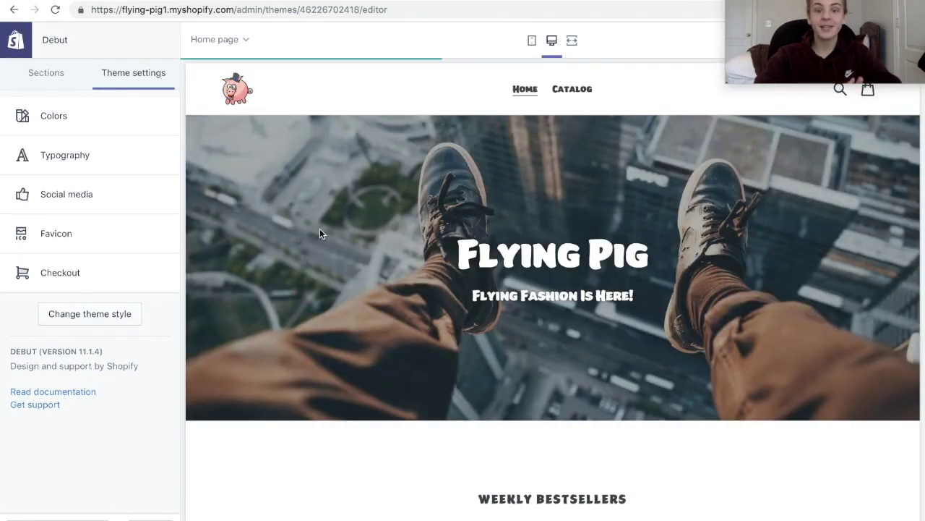
Open the Galaxy Quartz Watch preview from Weekly Bestsellers and scroll through its product page.
scroll(335, 242, down, 5)
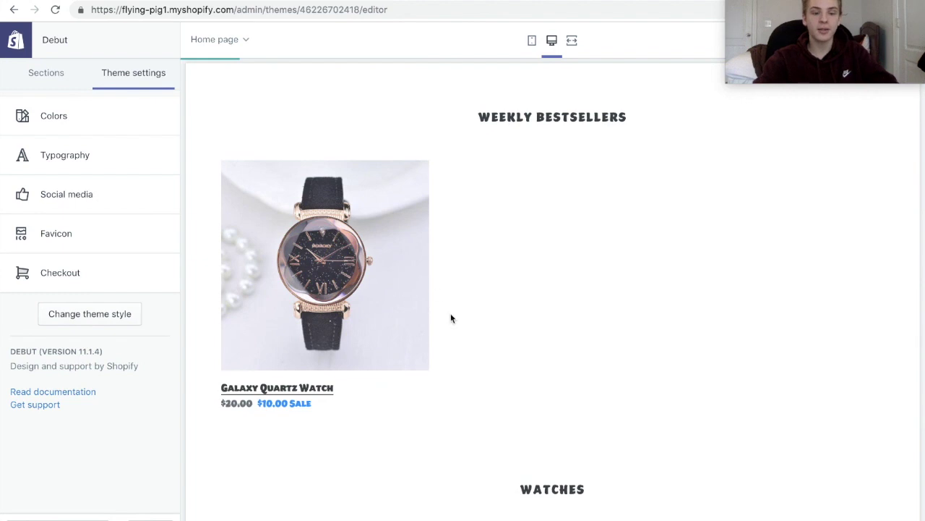
click(419, 318)
scroll(644, 385, down, 2)
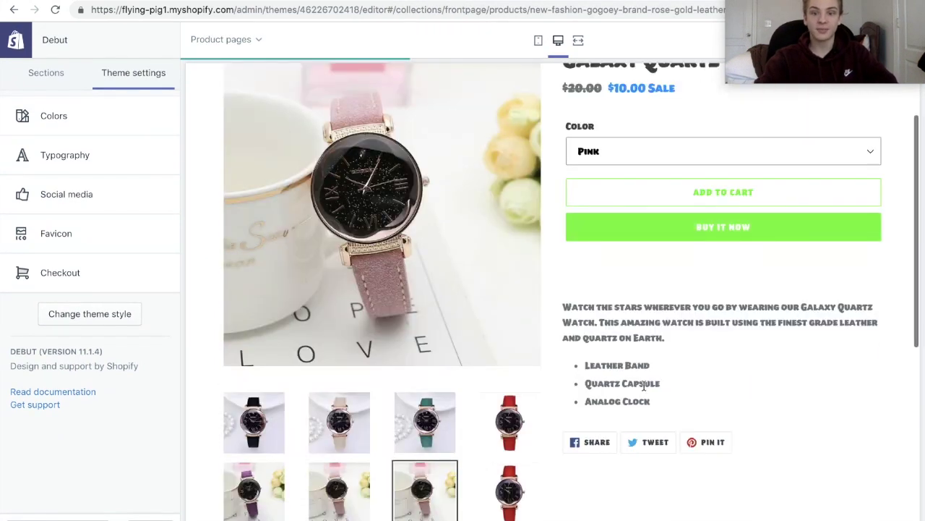
scroll(679, 345, down, 2)
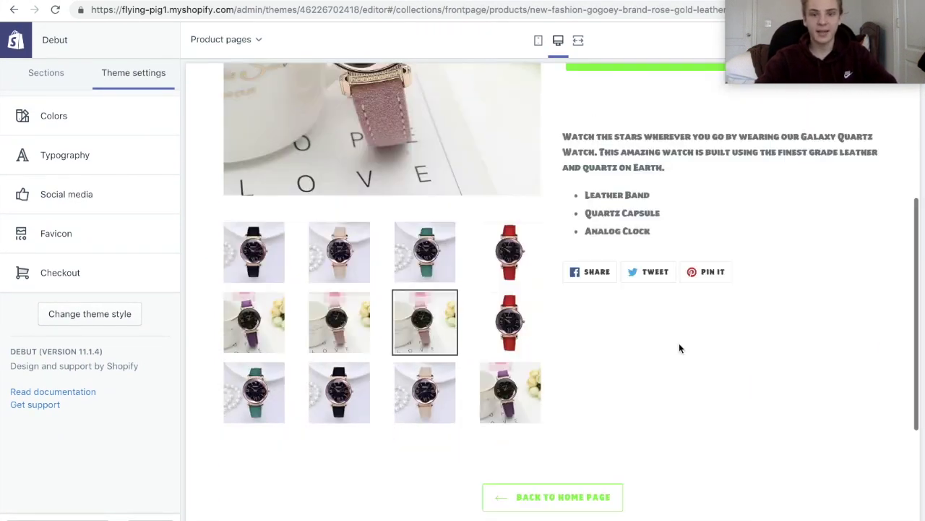
scroll(679, 346, down, 2)
scroll(679, 343, up, 3)
Select text in the watch's product description, then leave the theme editor for the store admin.
triple_click(631, 252)
triple_click(566, 197)
click(565, 198)
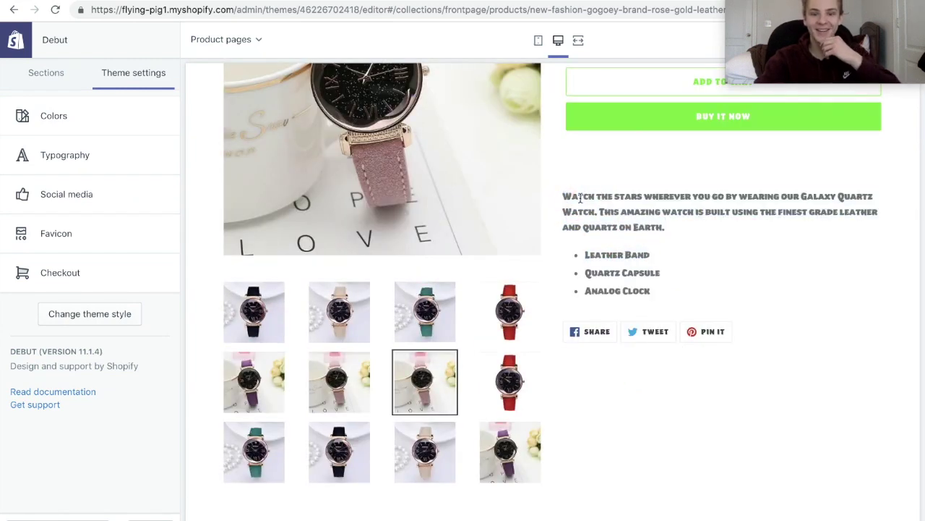
double_click(578, 196)
scroll(584, 197, up, 3)
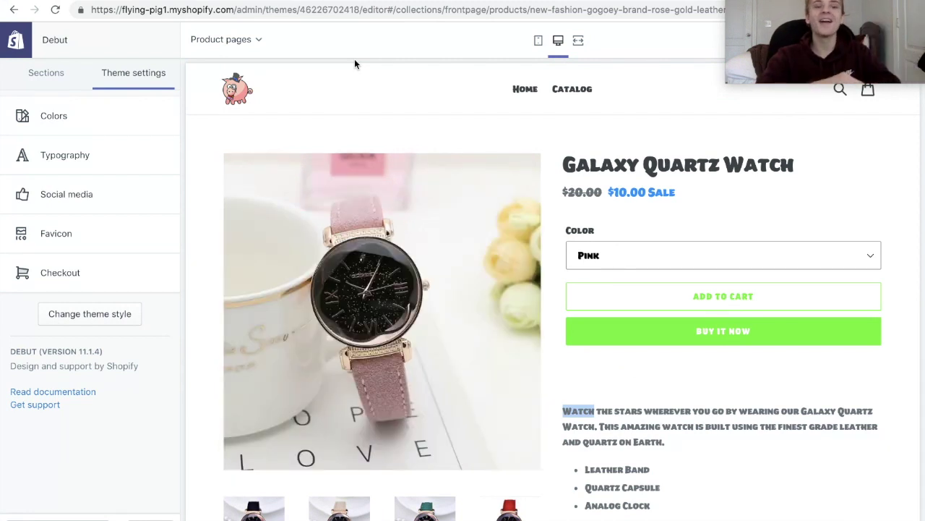
click(27, 35)
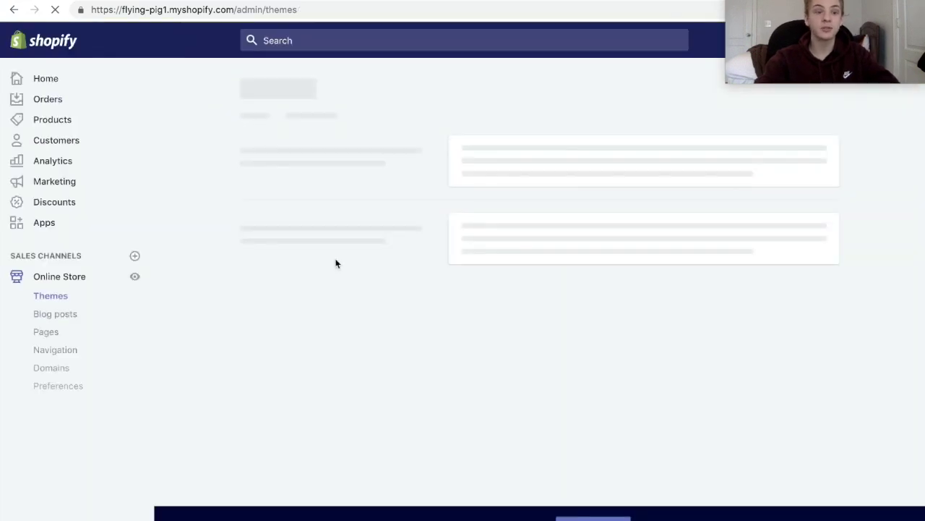
Open the Galaxy Quartz Watch product from Products and review its Images section.
click(92, 114)
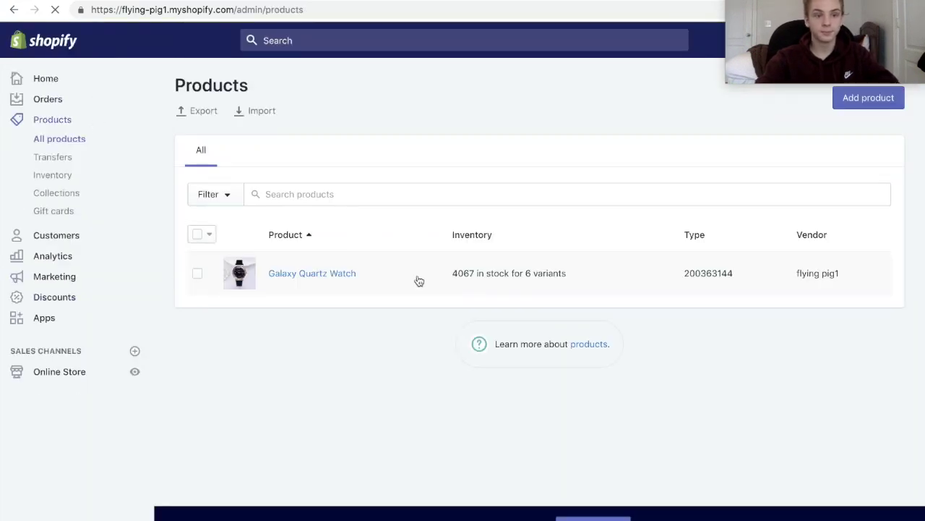
click(331, 275)
scroll(434, 220, down, 3)
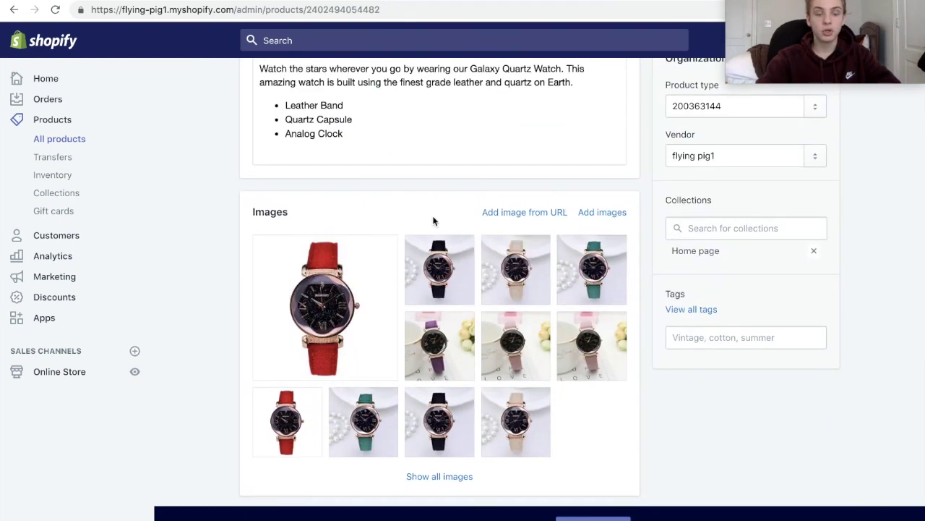
mouse_move(287, 258)
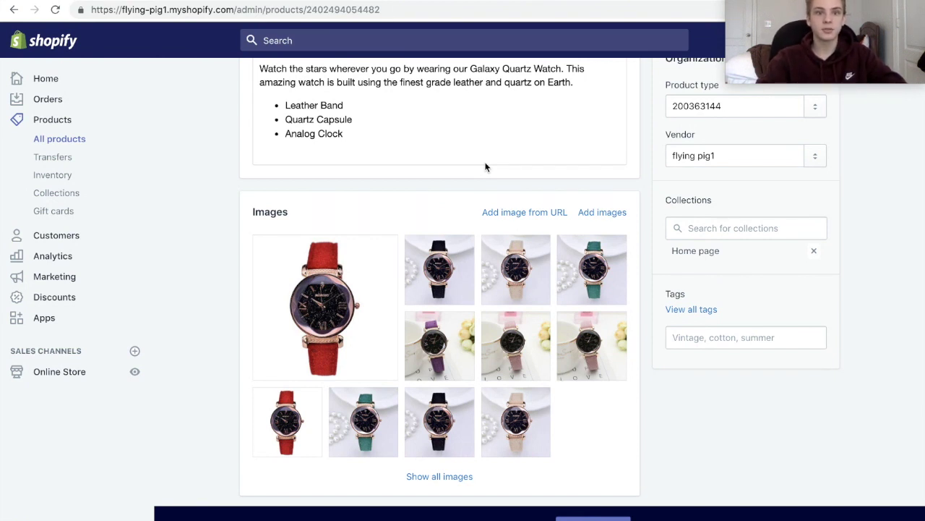
mouse_move(488, 240)
mouse_move(457, 247)
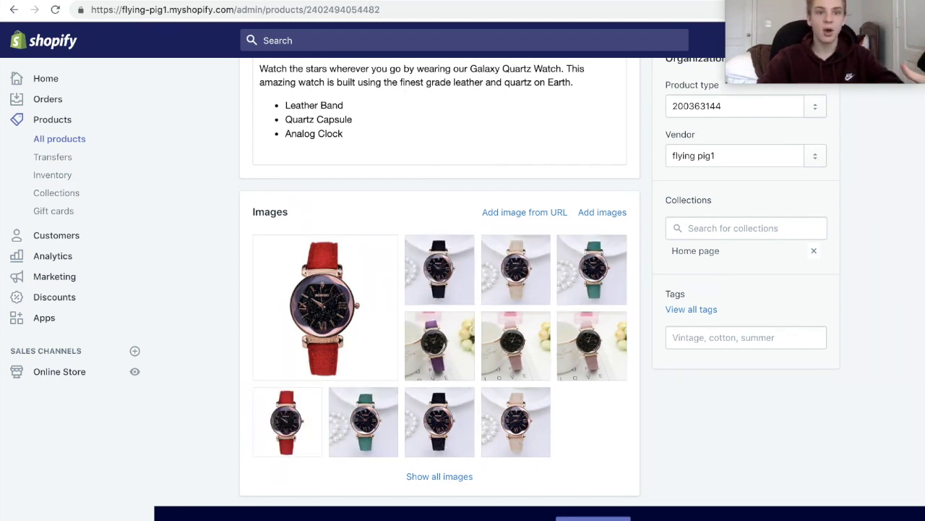
In a new browser tab, start a Google search for 'backgrou' to find a background remover.
click(392, 9)
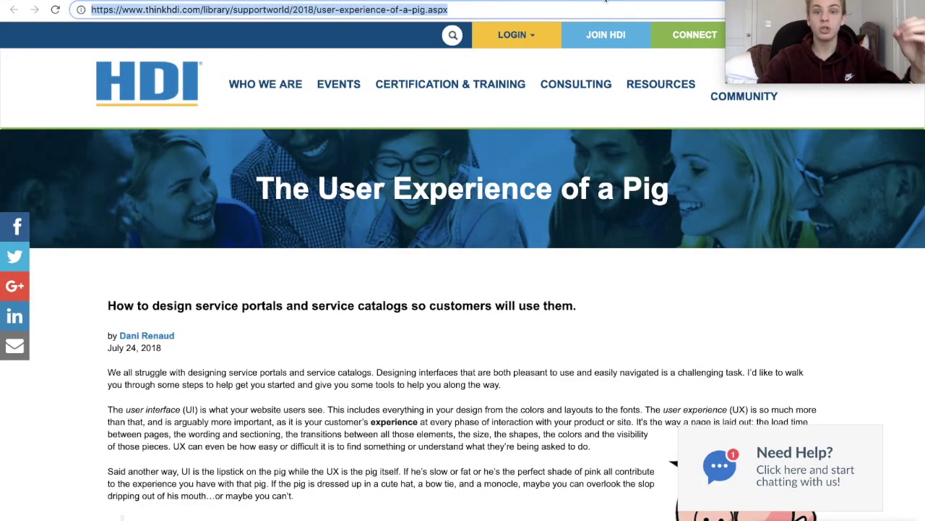
key(Return)
key(super+r)
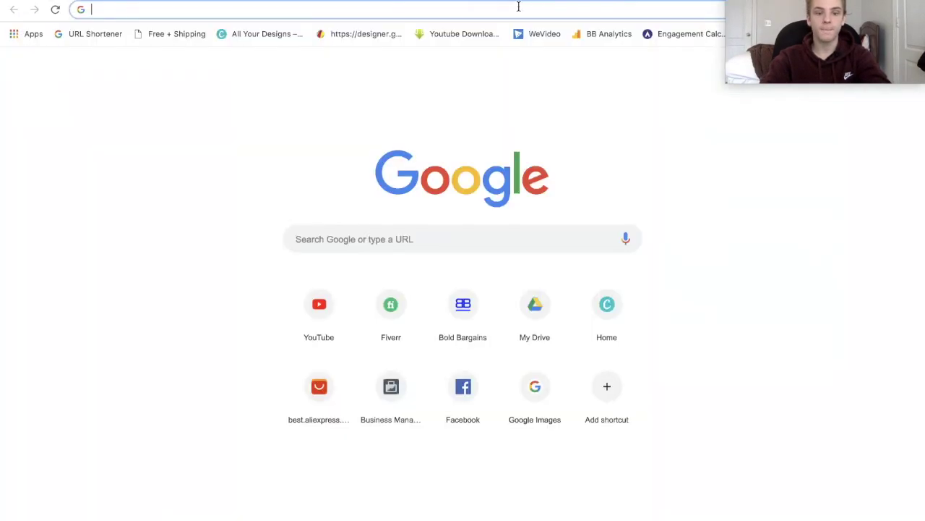
text(backgrou)
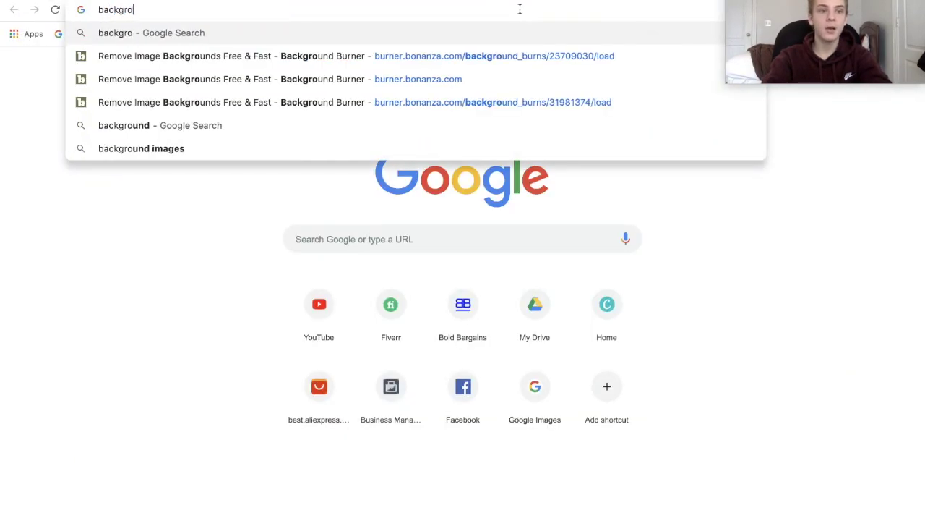
In Background Burner, touch up the watch cutout to keep both straps and erase stray edges.
click(457, 65)
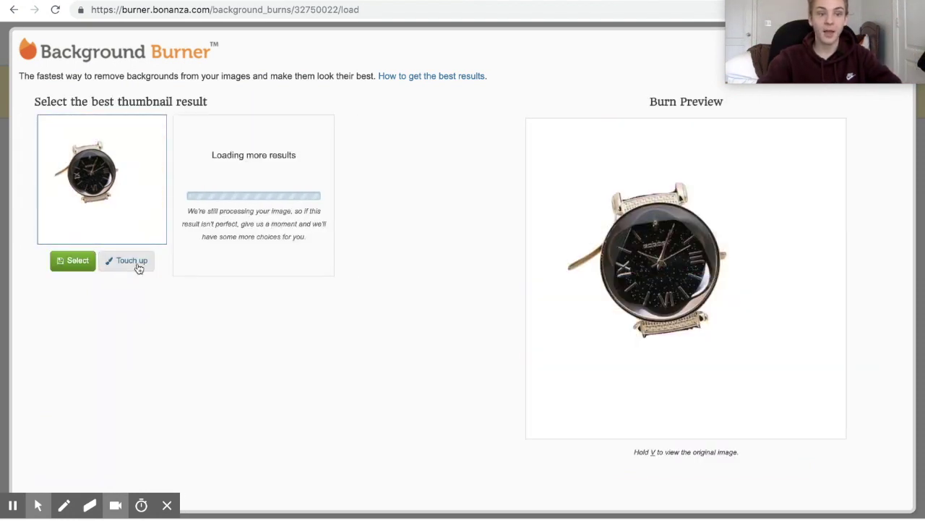
click(134, 262)
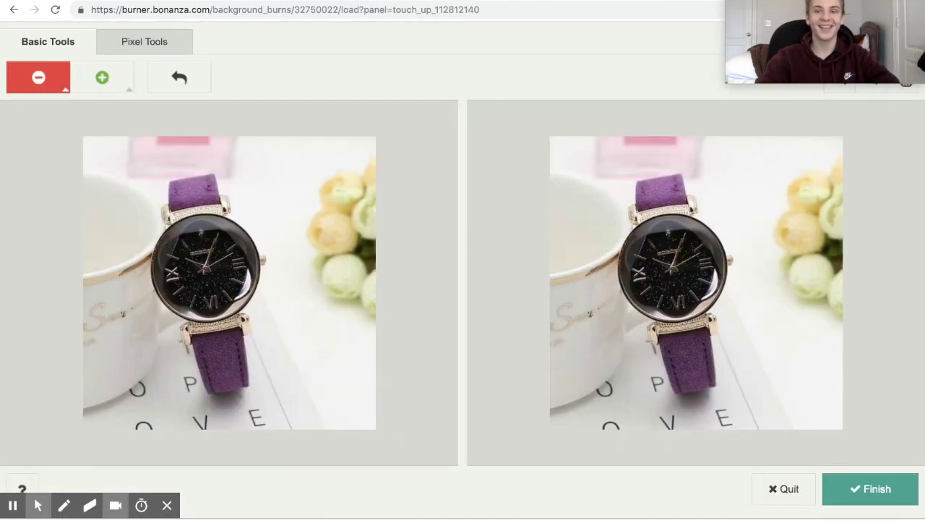
click(102, 78)
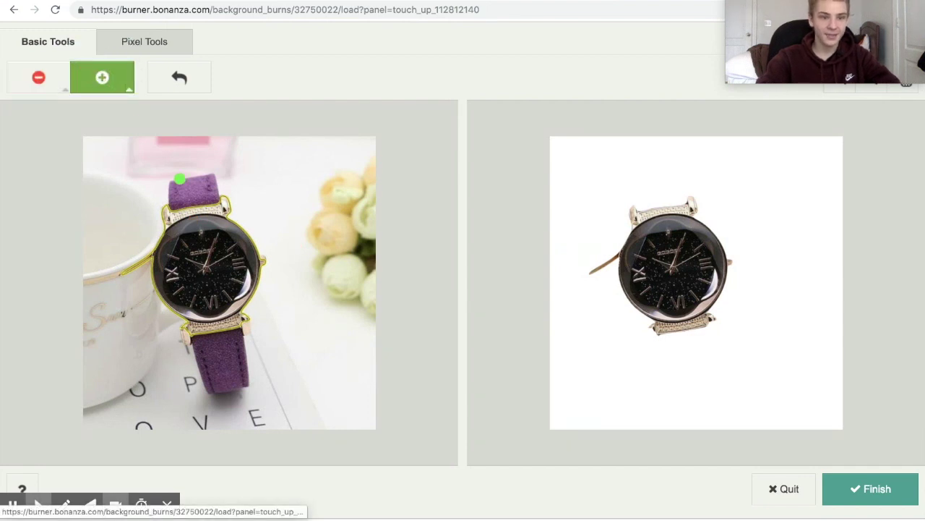
mouse_move(182, 177)
mouse_down()
mouse_move(213, 336)
mouse_move(235, 348)
mouse_up()
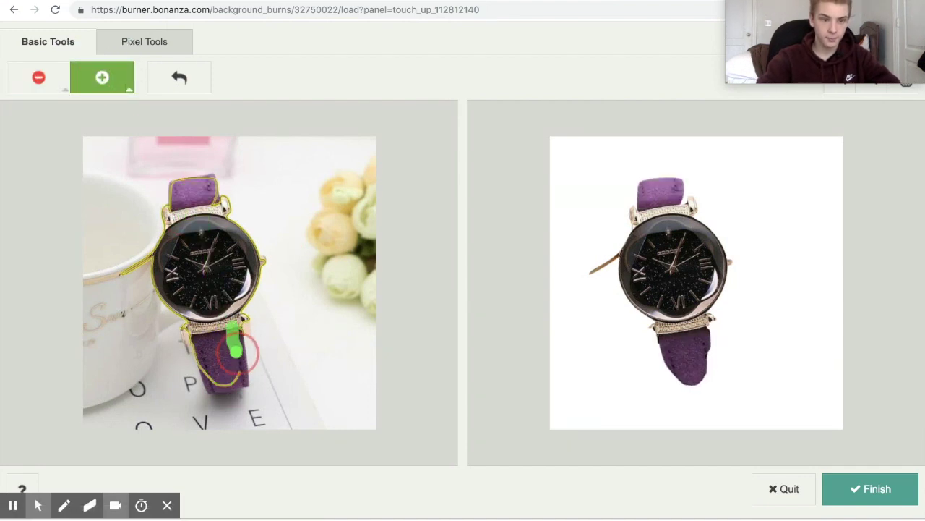
key(shift)
mouse_move(156, 250)
mouse_down()
mouse_move(127, 264)
mouse_move(144, 256)
mouse_up()
key(shift)
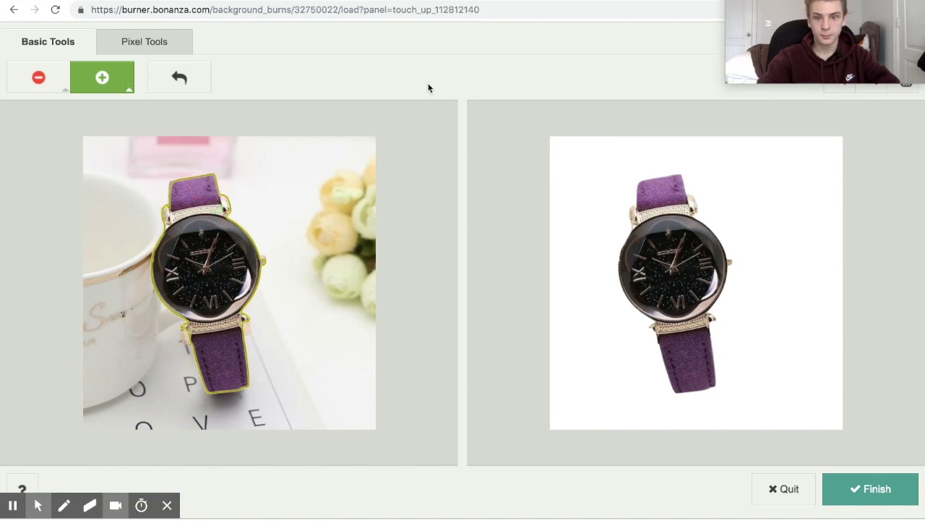
drag(173, 292, 158, 231)
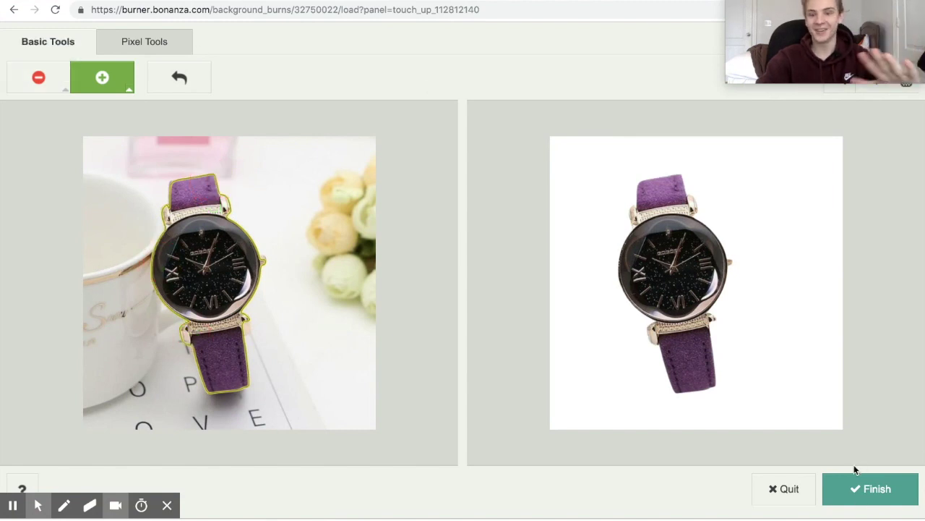
click(864, 490)
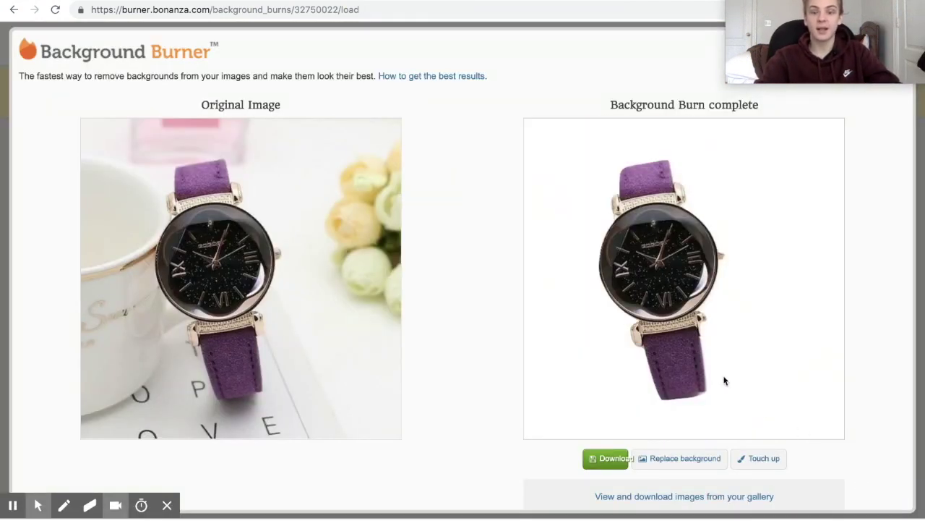
Download the cutout as a white-background JPG and start adding it to the watch product.
mouse_move(604, 468)
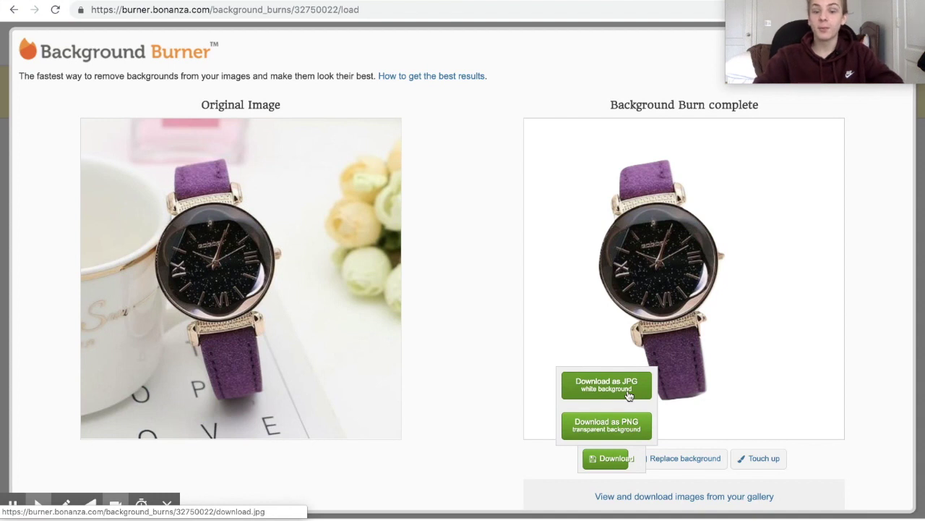
click(629, 394)
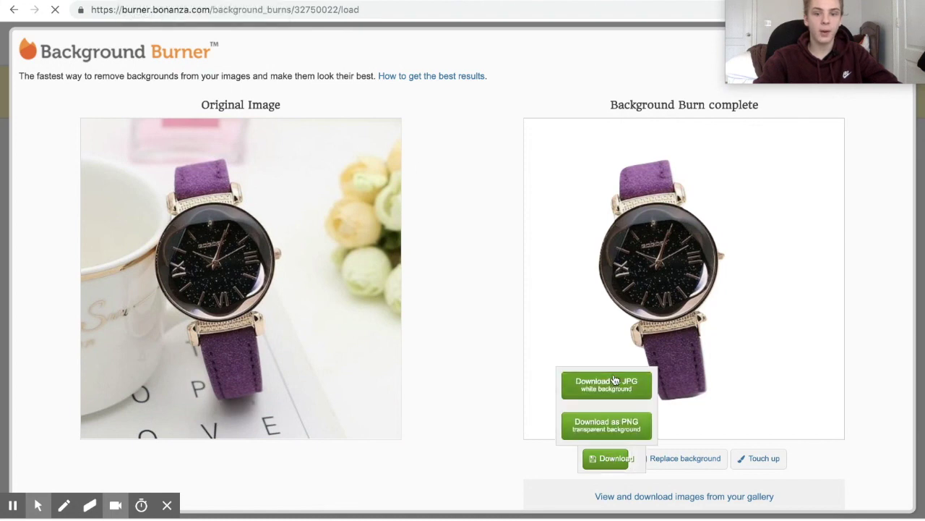
click(614, 380)
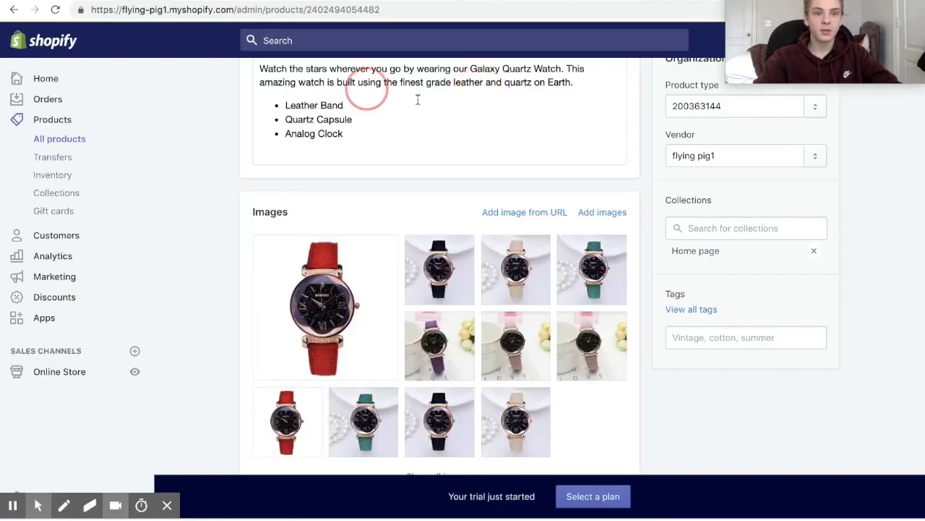
click(598, 213)
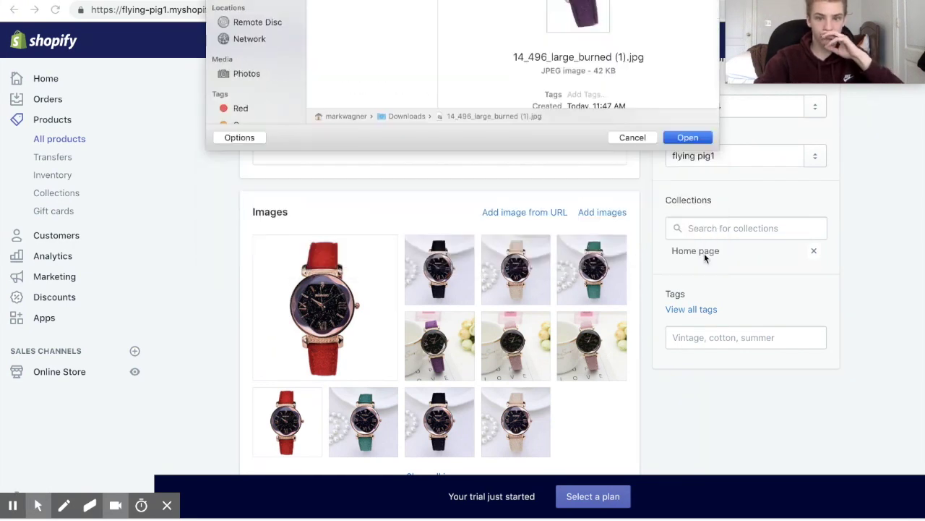
Upload the background-removed watch JPG, start an FAQ page, and begin searching 'privacy policy shopify'.
key(Return)
scroll(316, 332, down, 2)
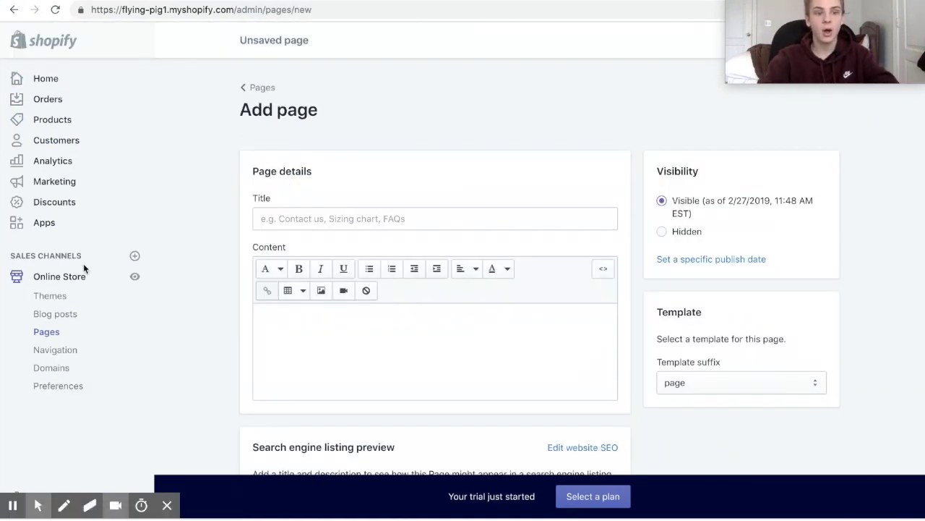
click(335, 220)
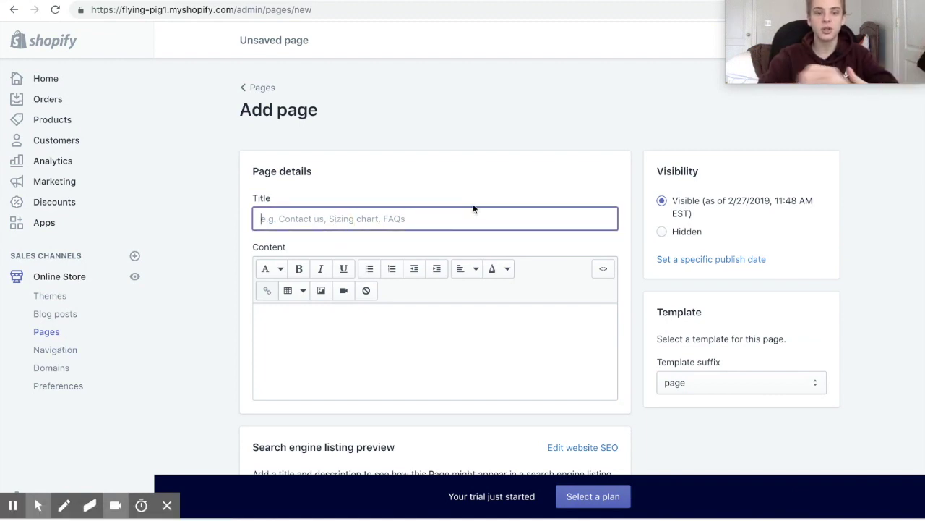
text(FAQ)
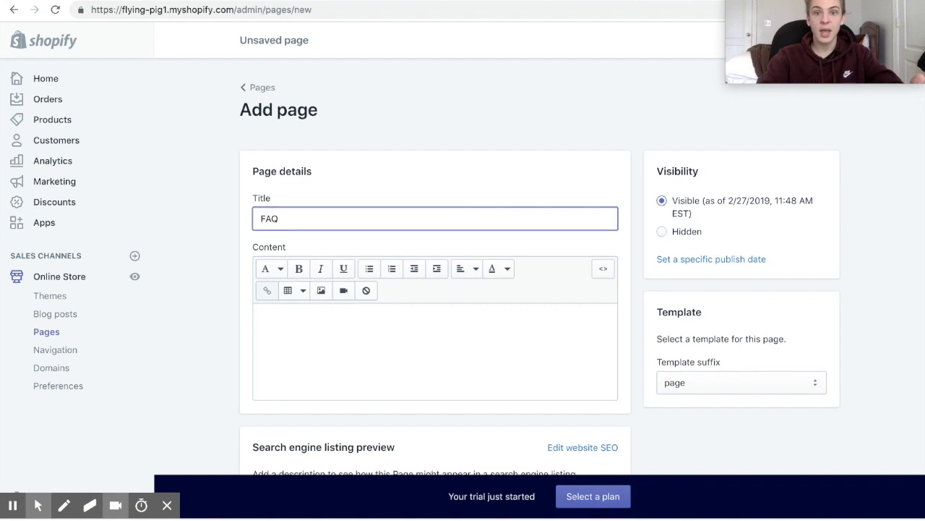
key(super+t)
text(pri)
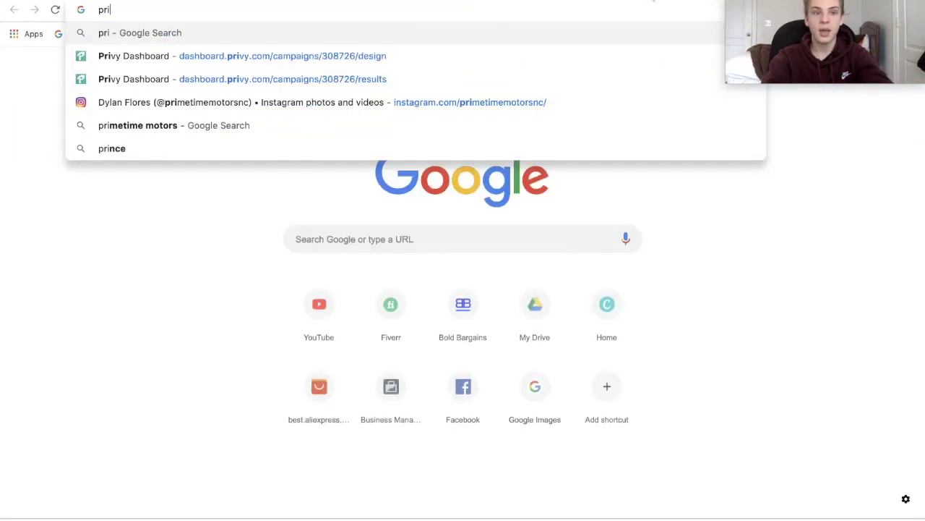
text(vacy poli)
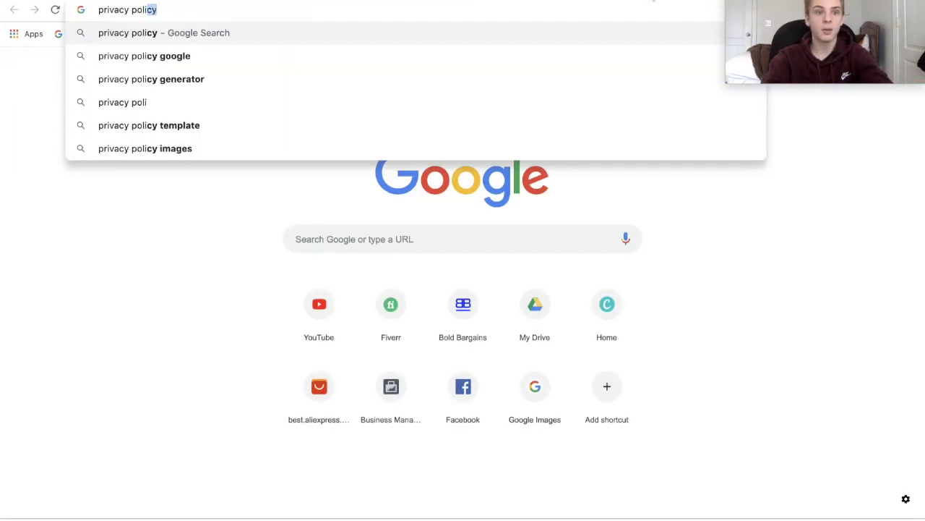
text(cy shopify)
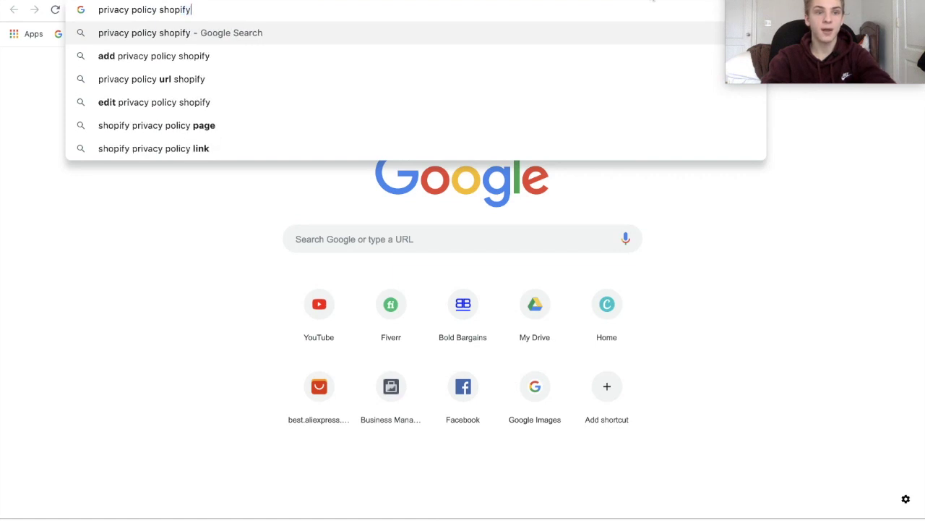
Search Google for 'privacy policy shopify' and open Shopify's free Privacy Policy Generator.
key(Return)
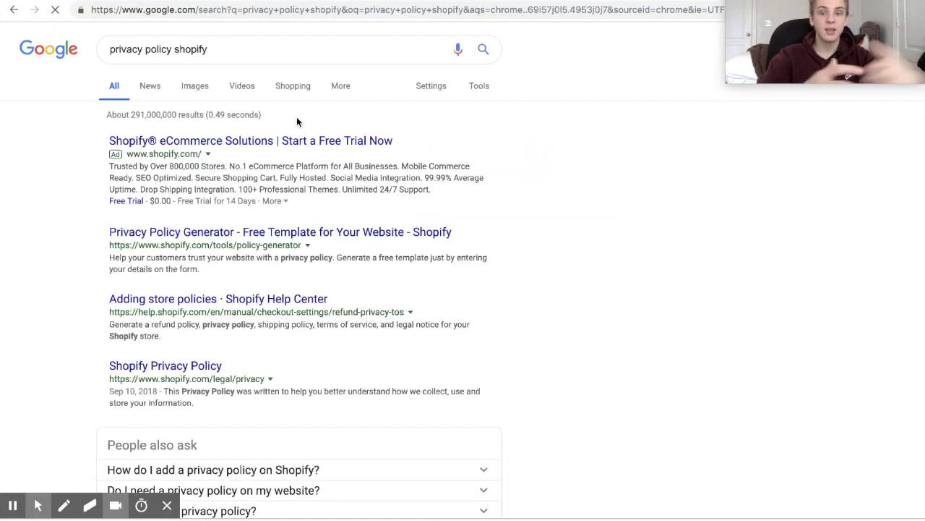
click(339, 232)
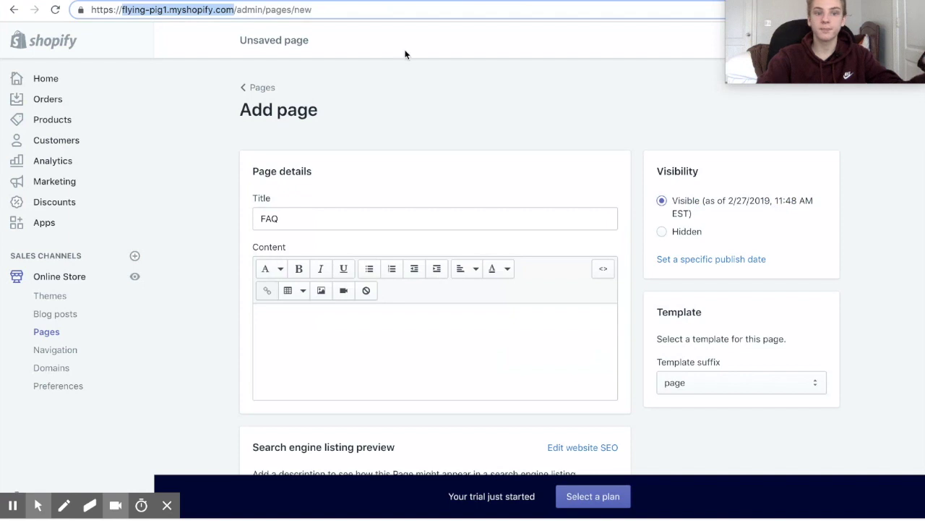
Change the new page's title from FAQ to 'Privacy Policy'.
scroll(541, 244, down, 3)
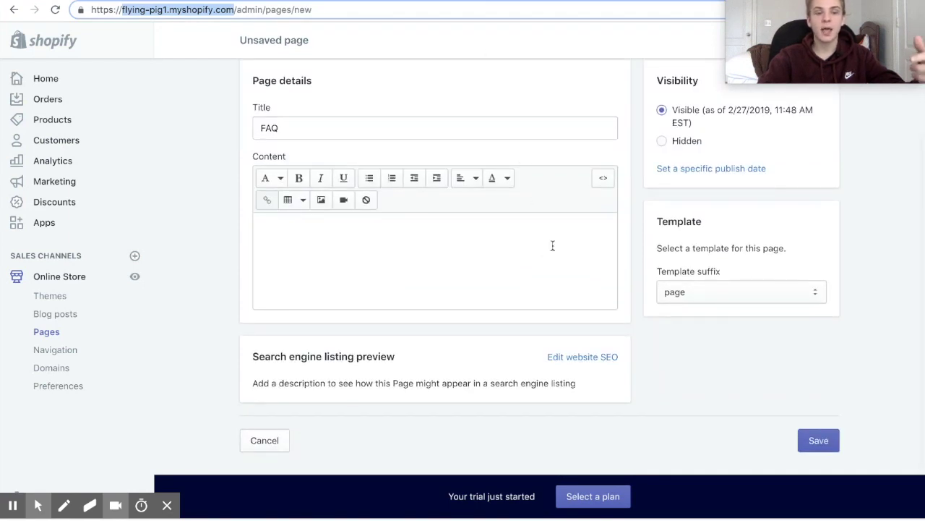
double_click(369, 132)
text(Pr)
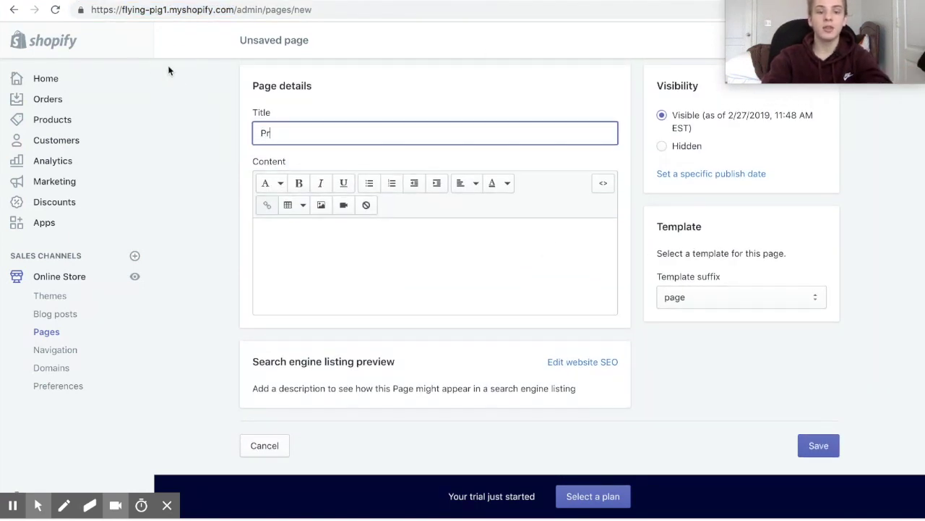
text(ivacy P)
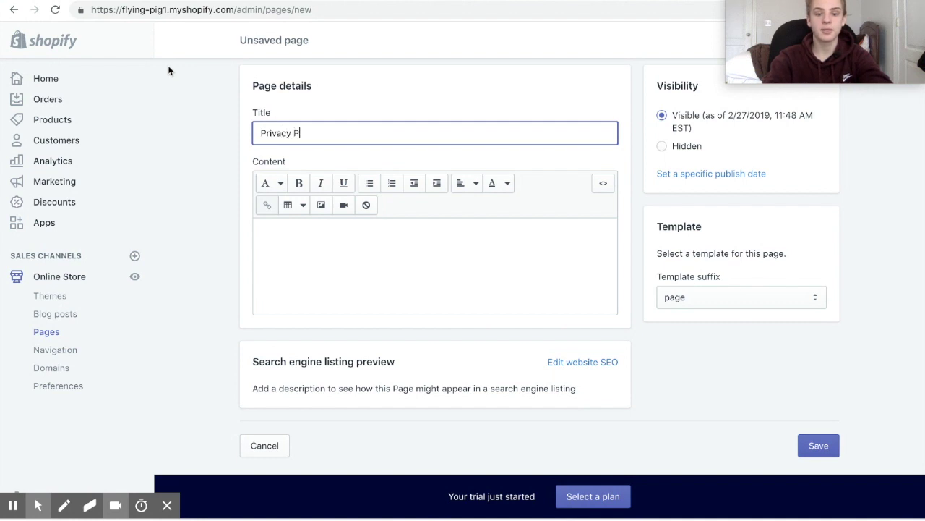
text(olicy)
click(391, 106)
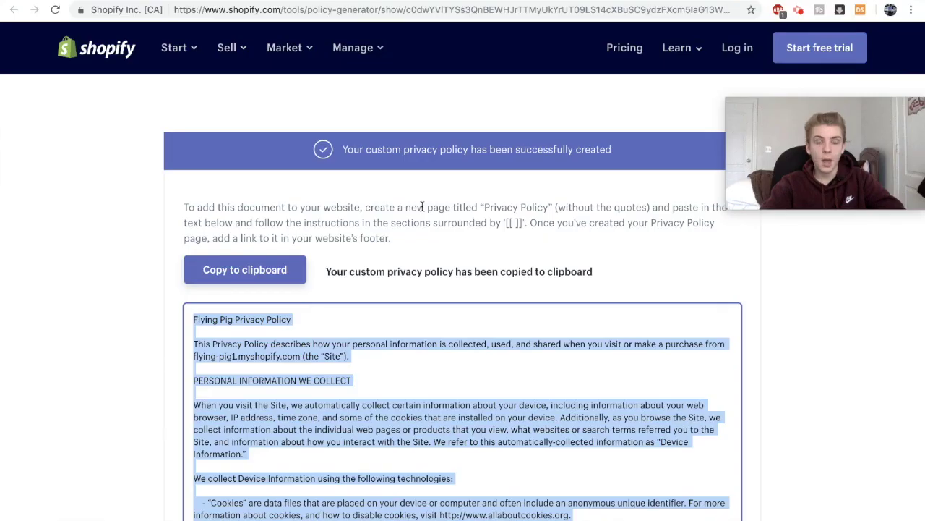
Paste the generated privacy policy into the page content, save it, and go to Navigation.
mouse_move(261, 40)
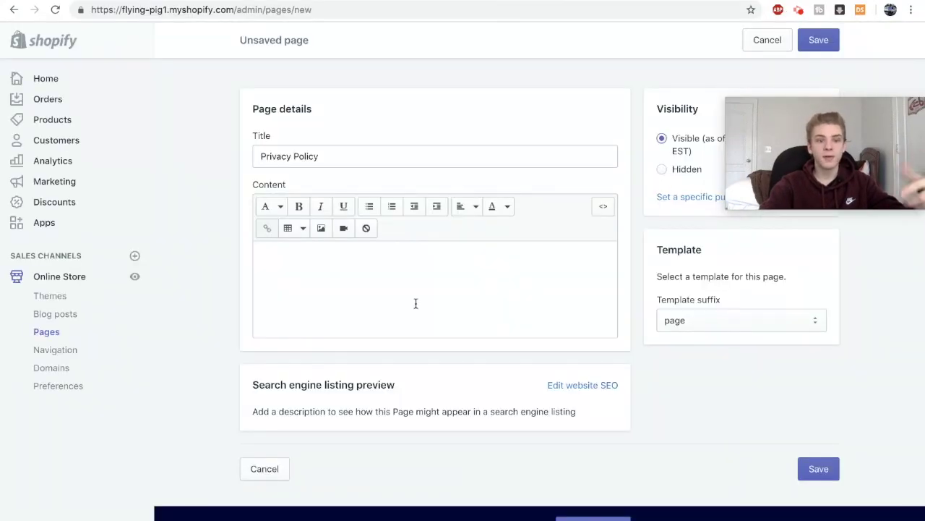
click(322, 246)
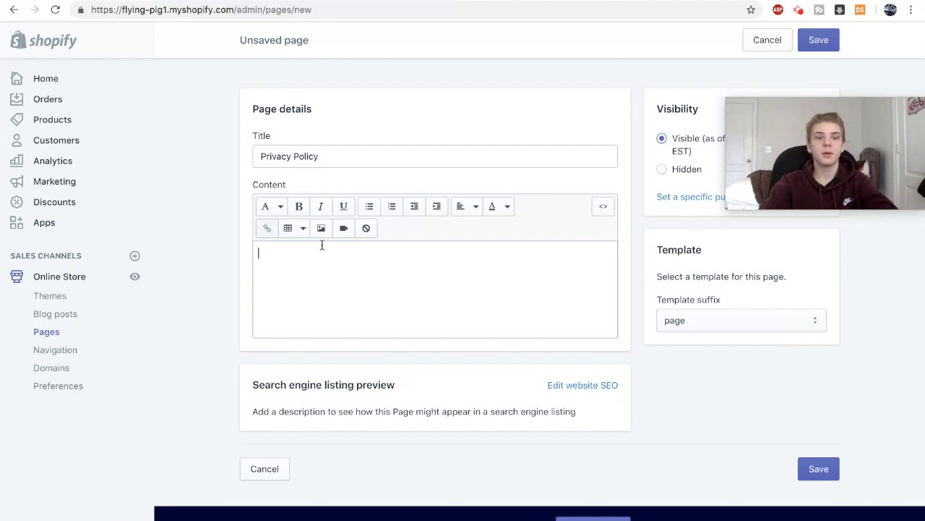
key(ctrl+v)
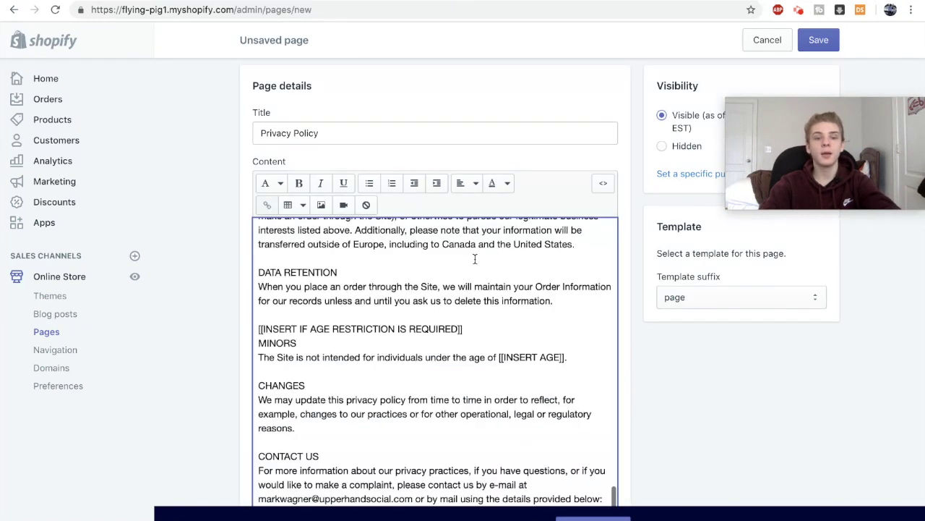
scroll(429, 268, up, 20)
scroll(429, 268, down, 20)
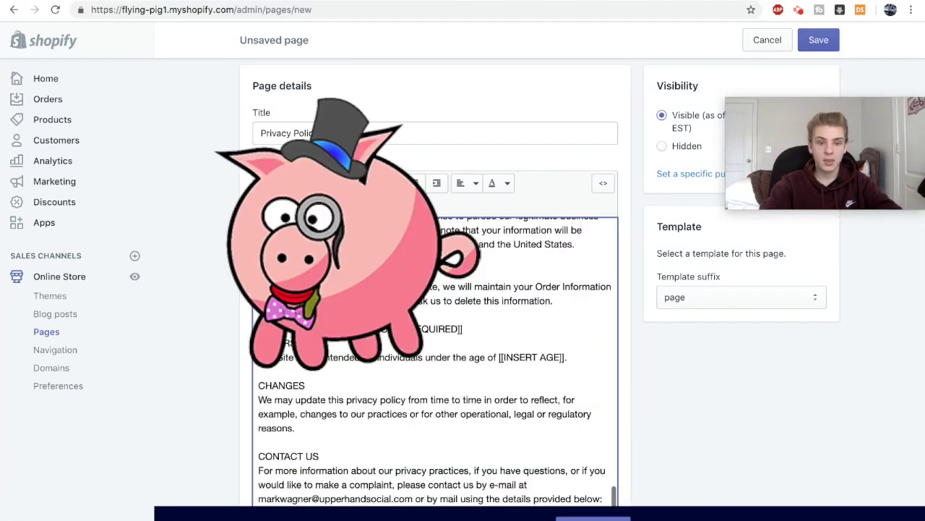
click(832, 43)
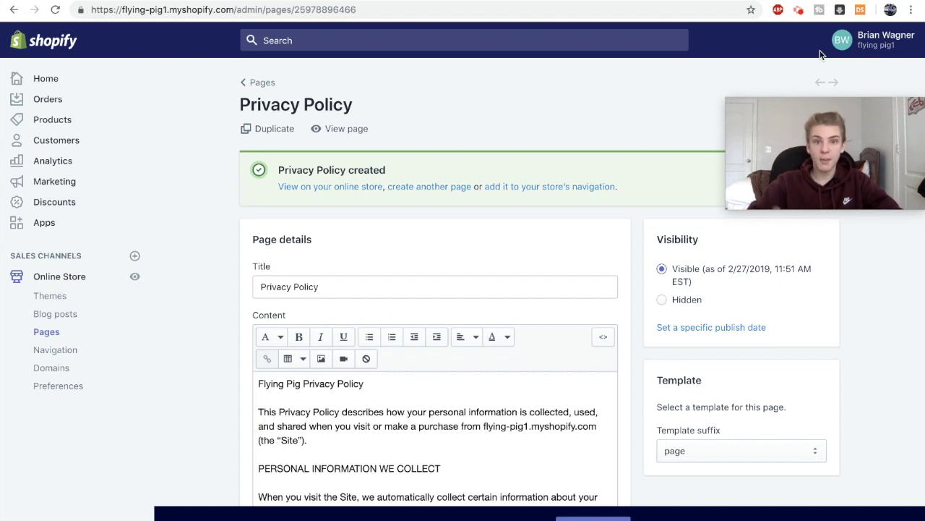
click(125, 350)
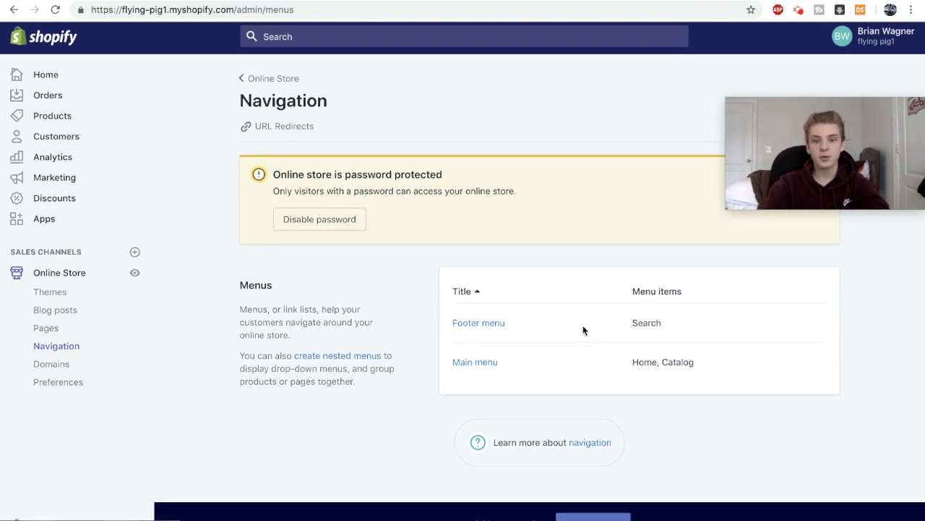
Rename the Main menu's Catalog item to 'All Products', apply it, and save the menu.
click(476, 368)
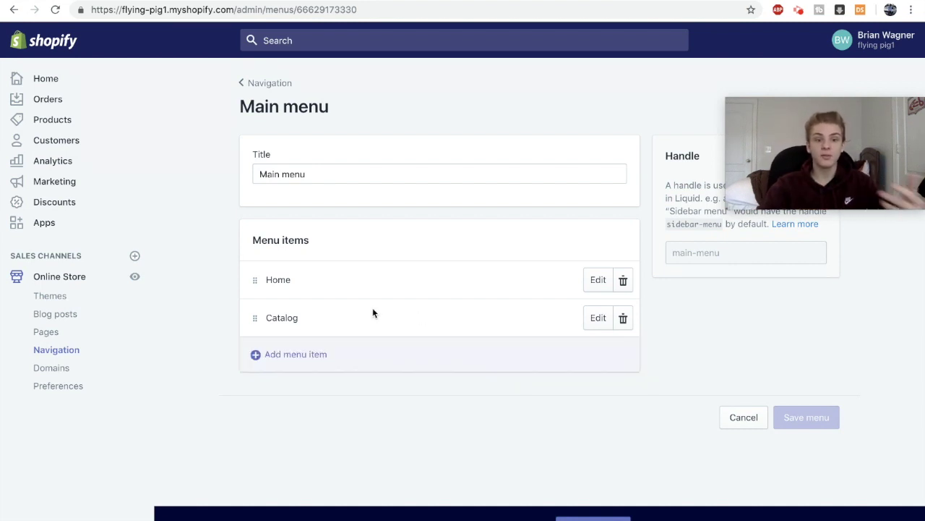
click(597, 325)
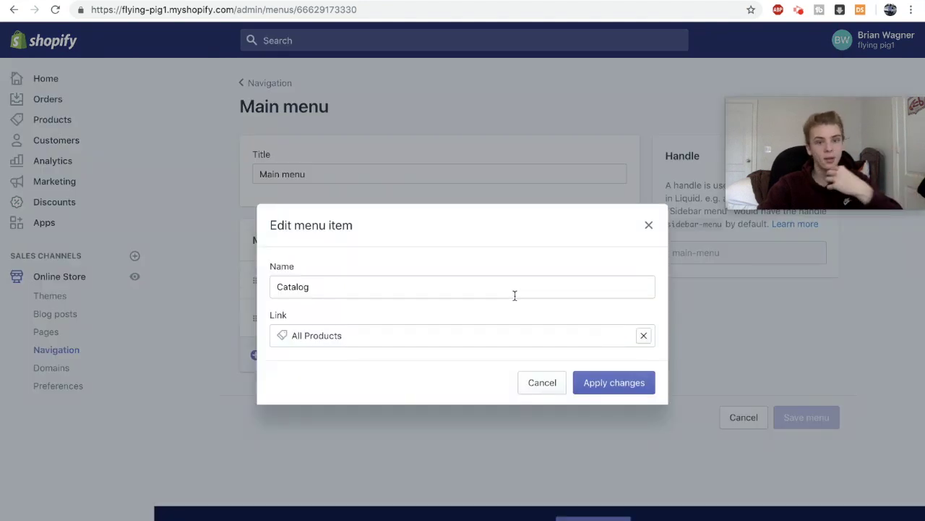
click(492, 294)
key(ctrl+a)
text(All Products)
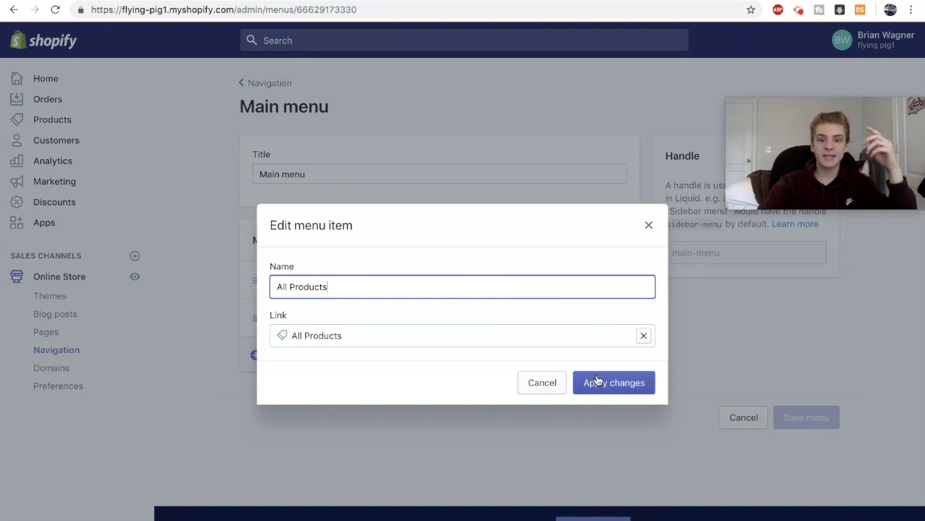
click(594, 382)
click(821, 45)
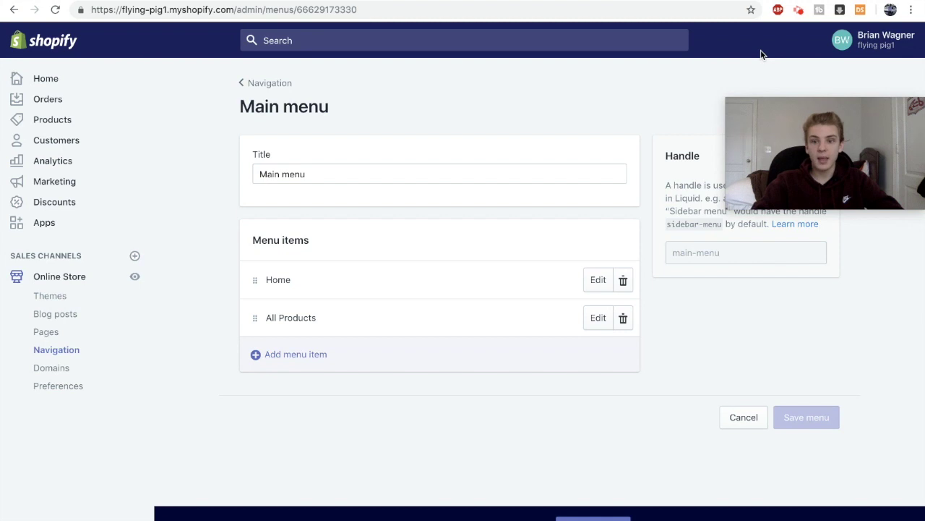
mouse_move(858, 124)
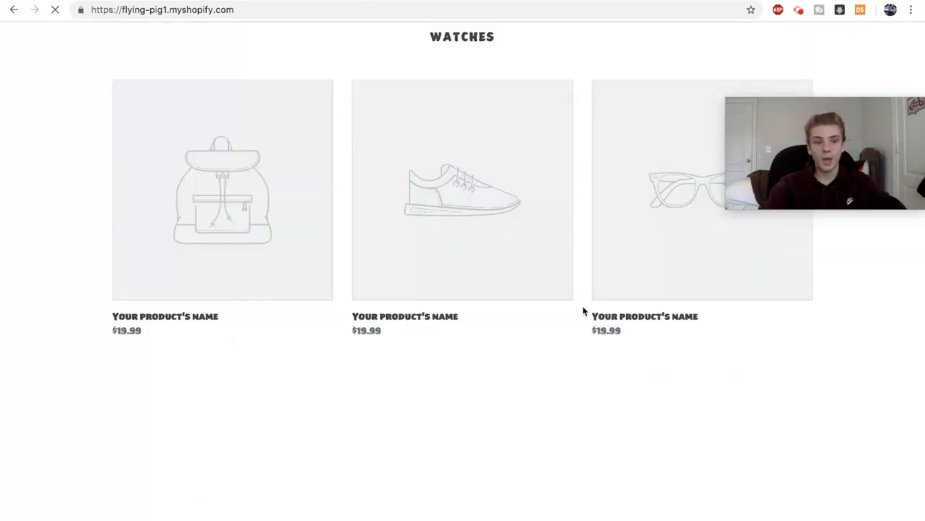
Reload the live storefront and open the Galaxy Quartz Watch product page.
scroll(583, 310, down, 3)
scroll(583, 310, up, 4)
key(super+r)
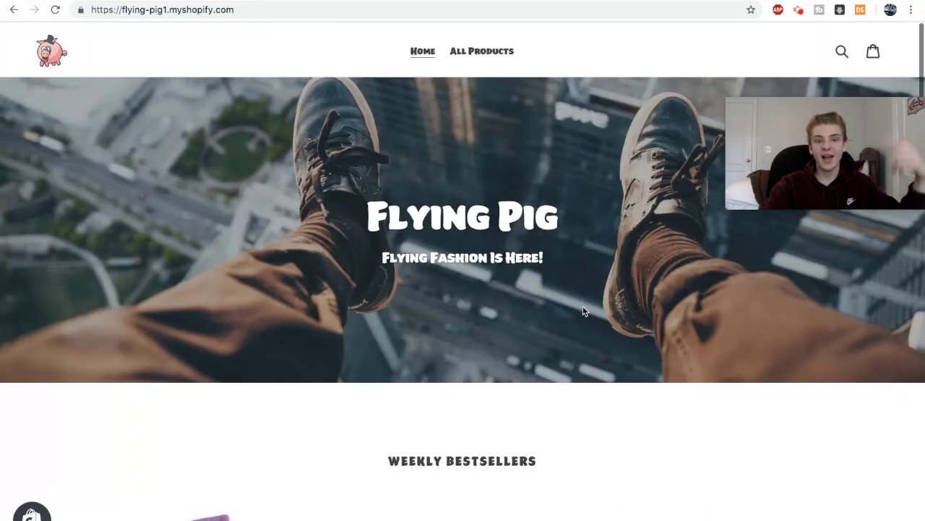
scroll(225, 369, down, 3)
click(226, 369)
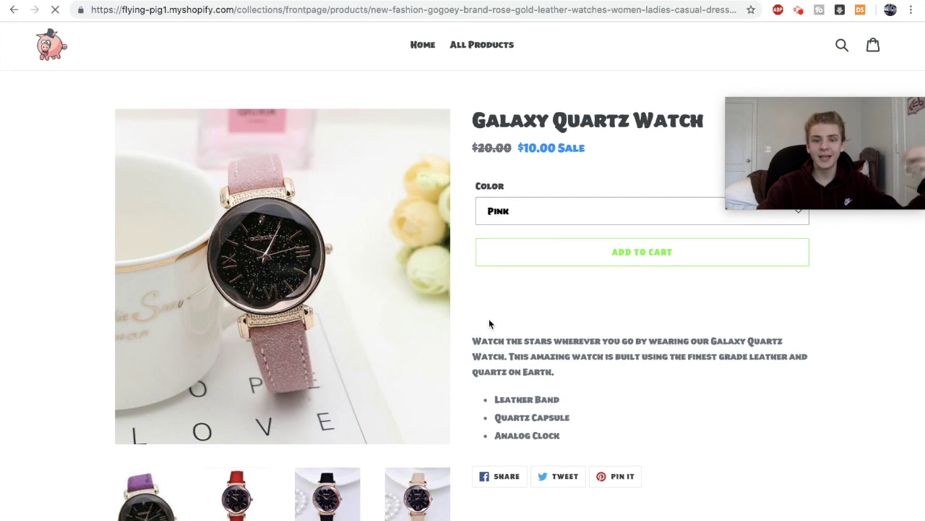
Scroll through the Galaxy Quartz Watch page to check its red watch image and footer.
scroll(489, 324, down, 6)
scroll(489, 324, up, 8)
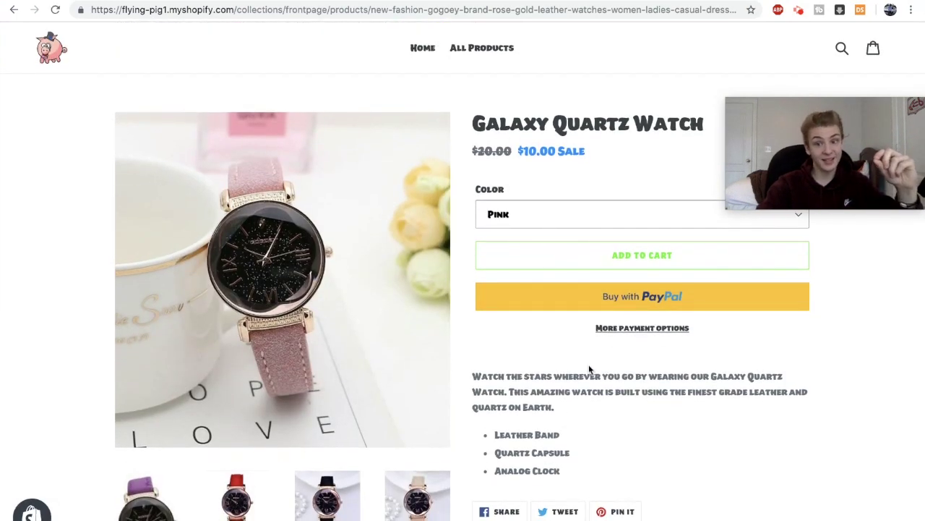
scroll(589, 368, down, 2)
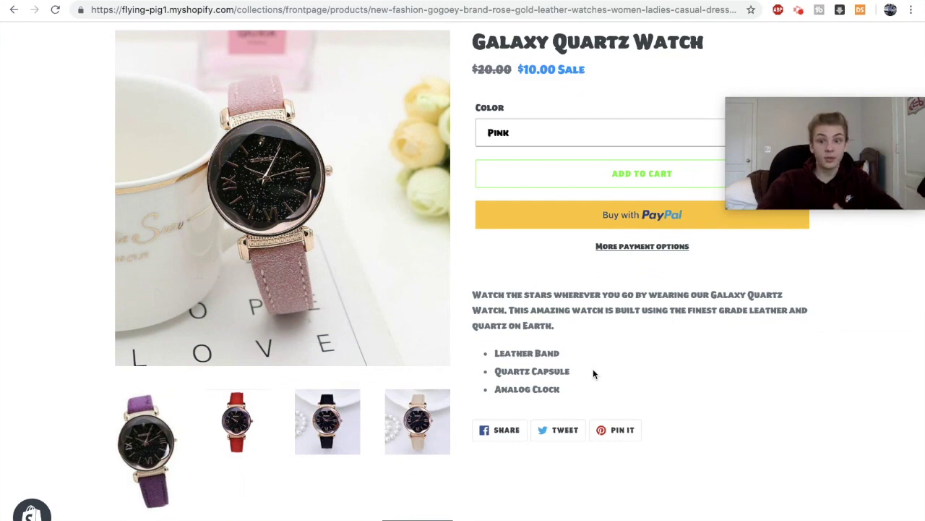
scroll(694, 257, up, 2)
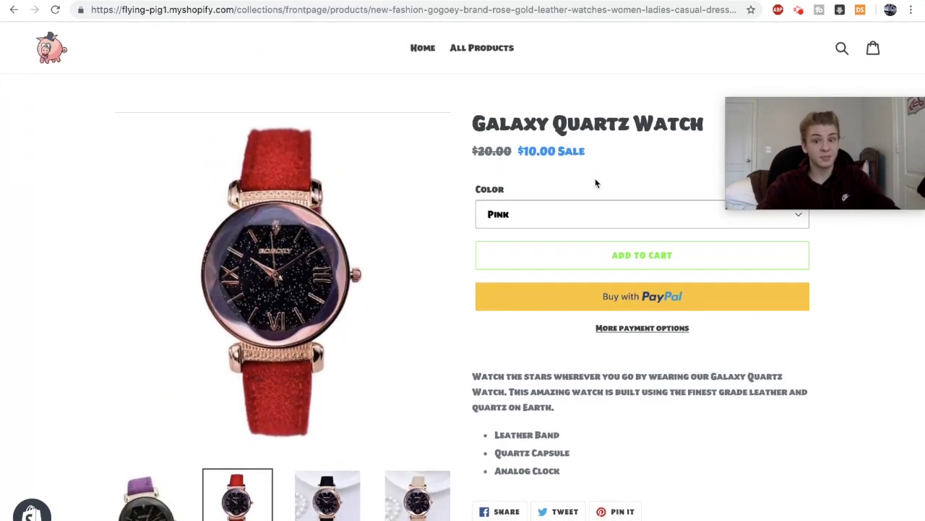
scroll(595, 182, down, 3)
scroll(595, 177, up, 3)
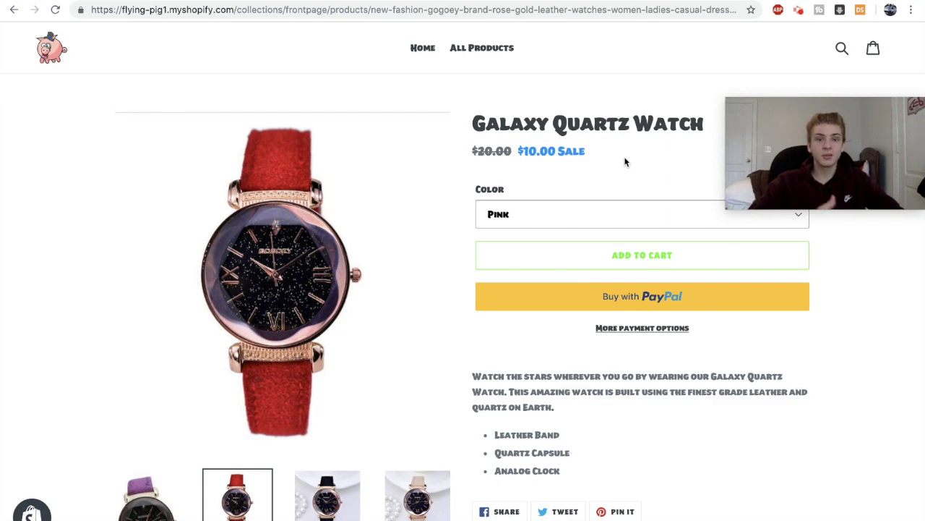
scroll(625, 162, down, 10)
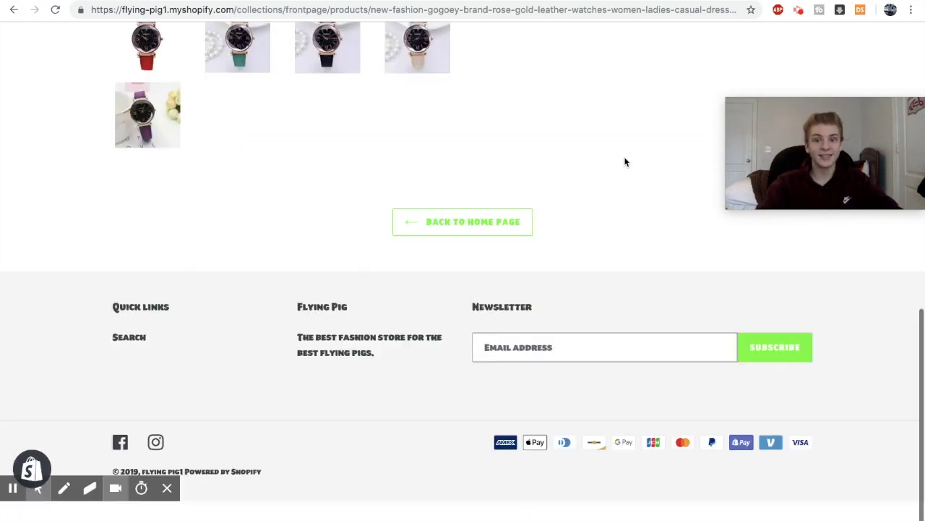
scroll(626, 162, up, 1)
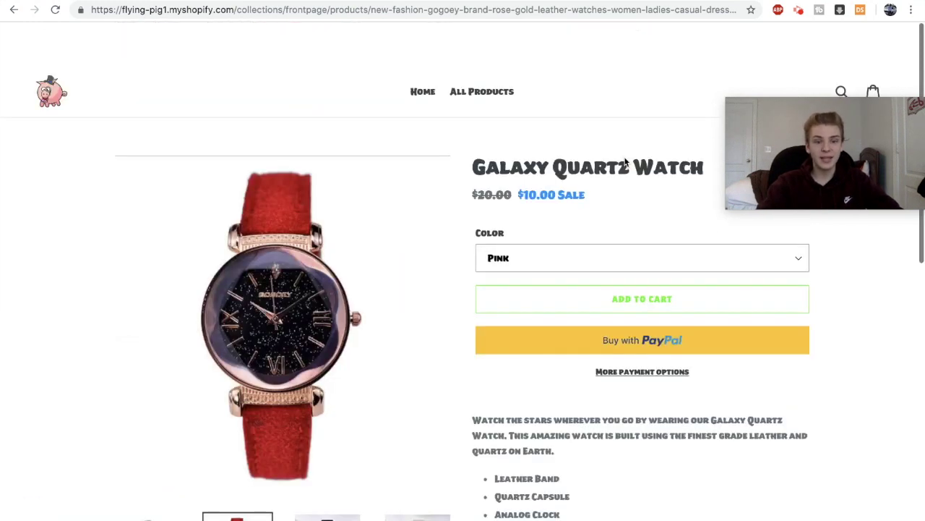